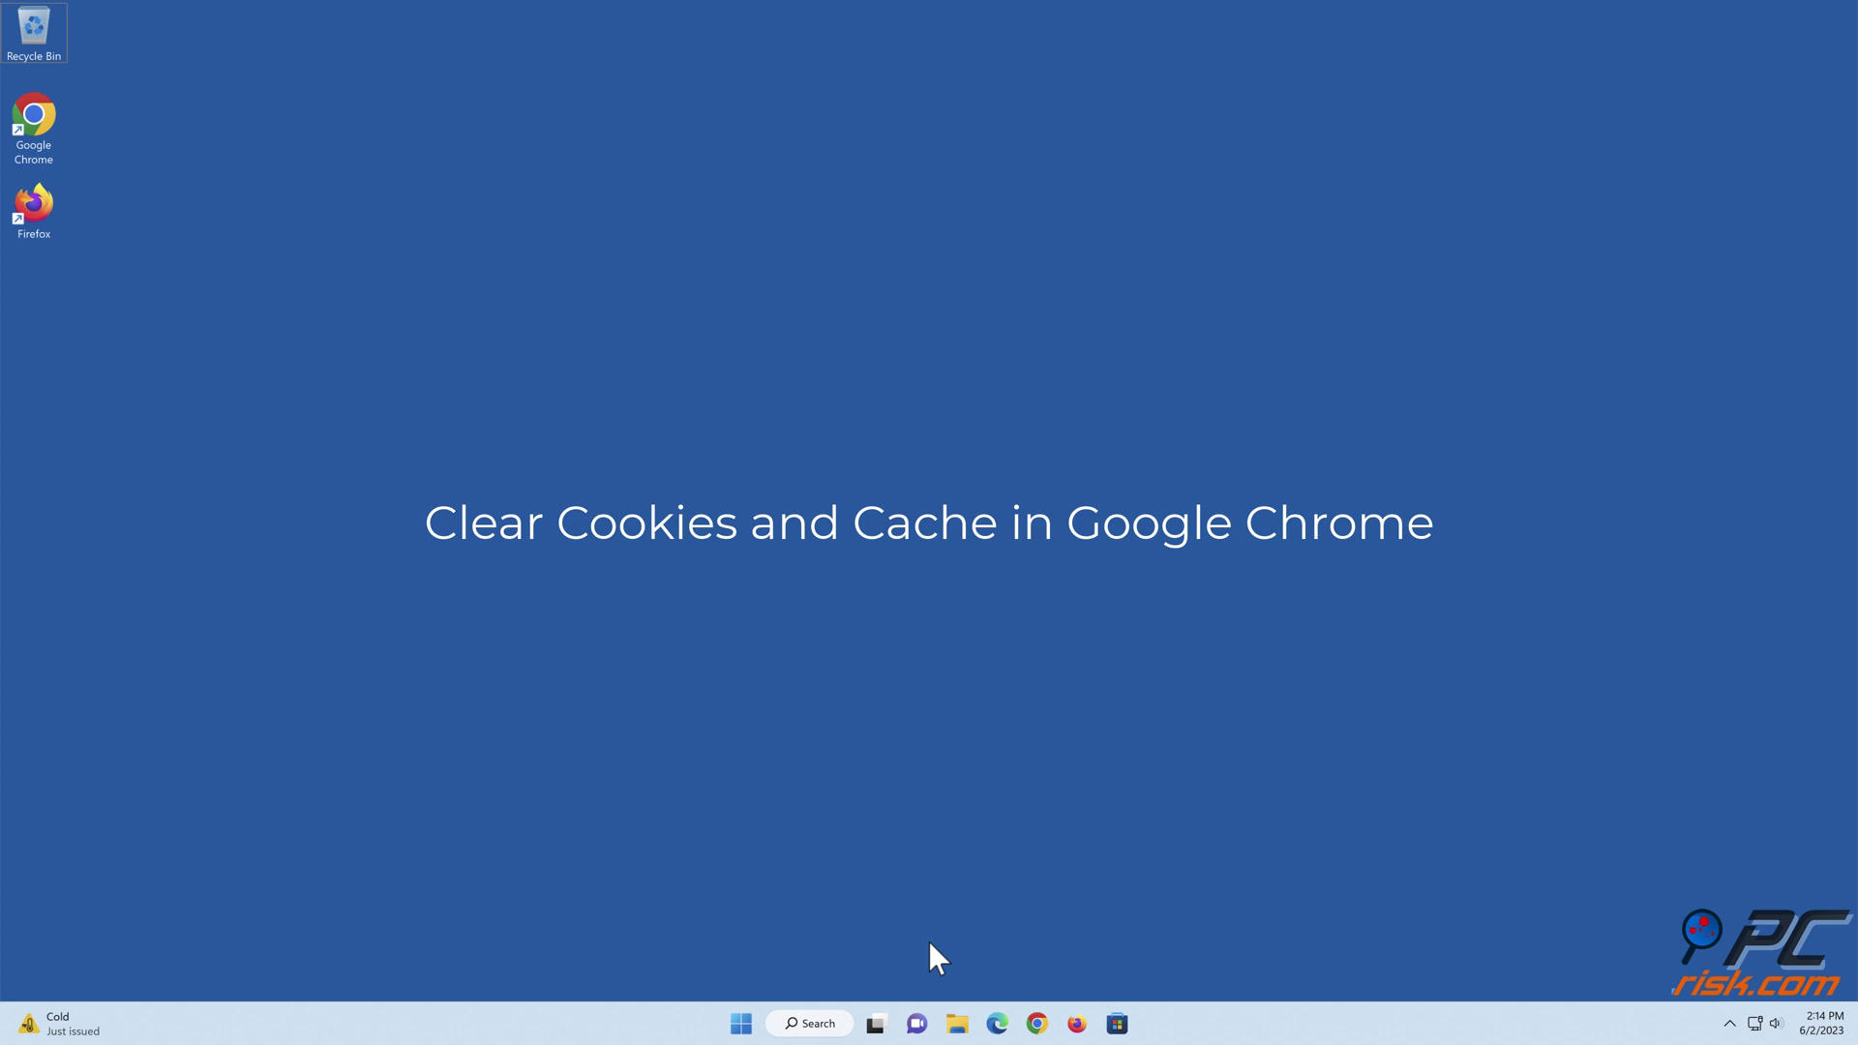
- Launch Chrome and open Clear browsing data from the More tools submenu
left_click(1038, 1024)
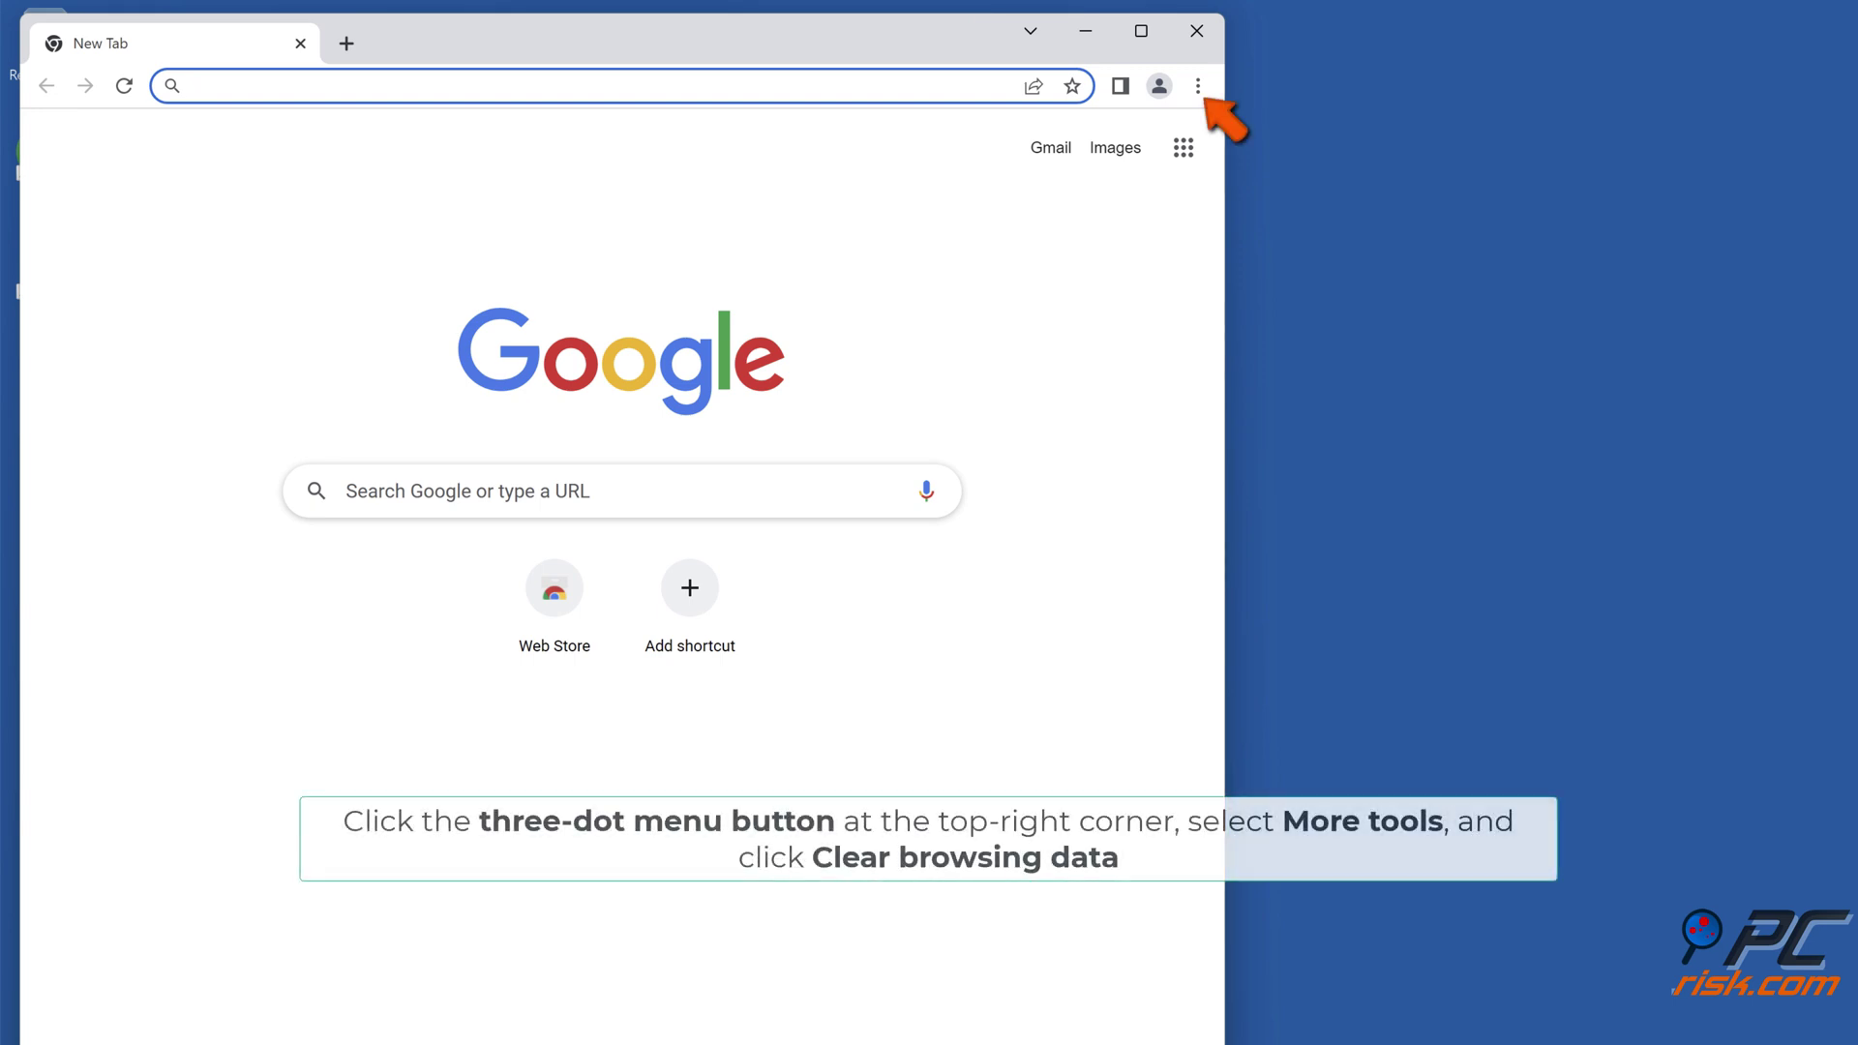
left_click(1197, 87)
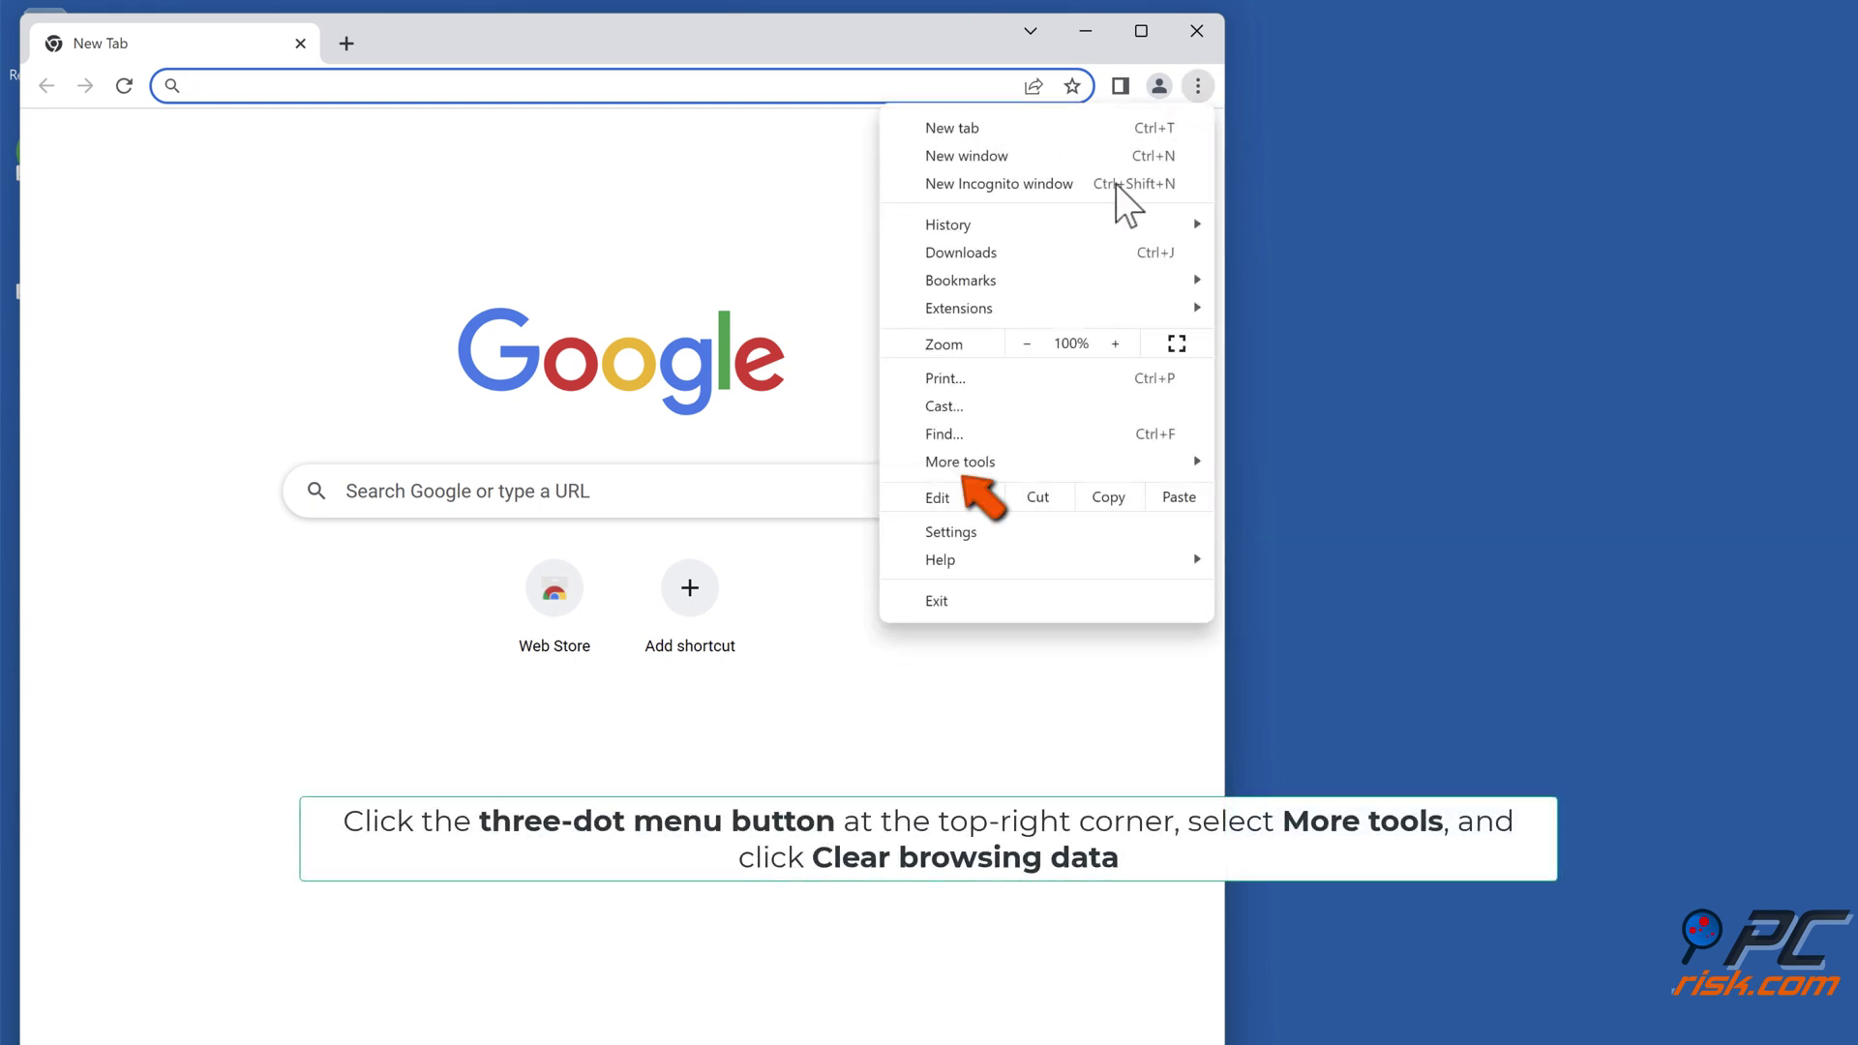
left_click(960, 472)
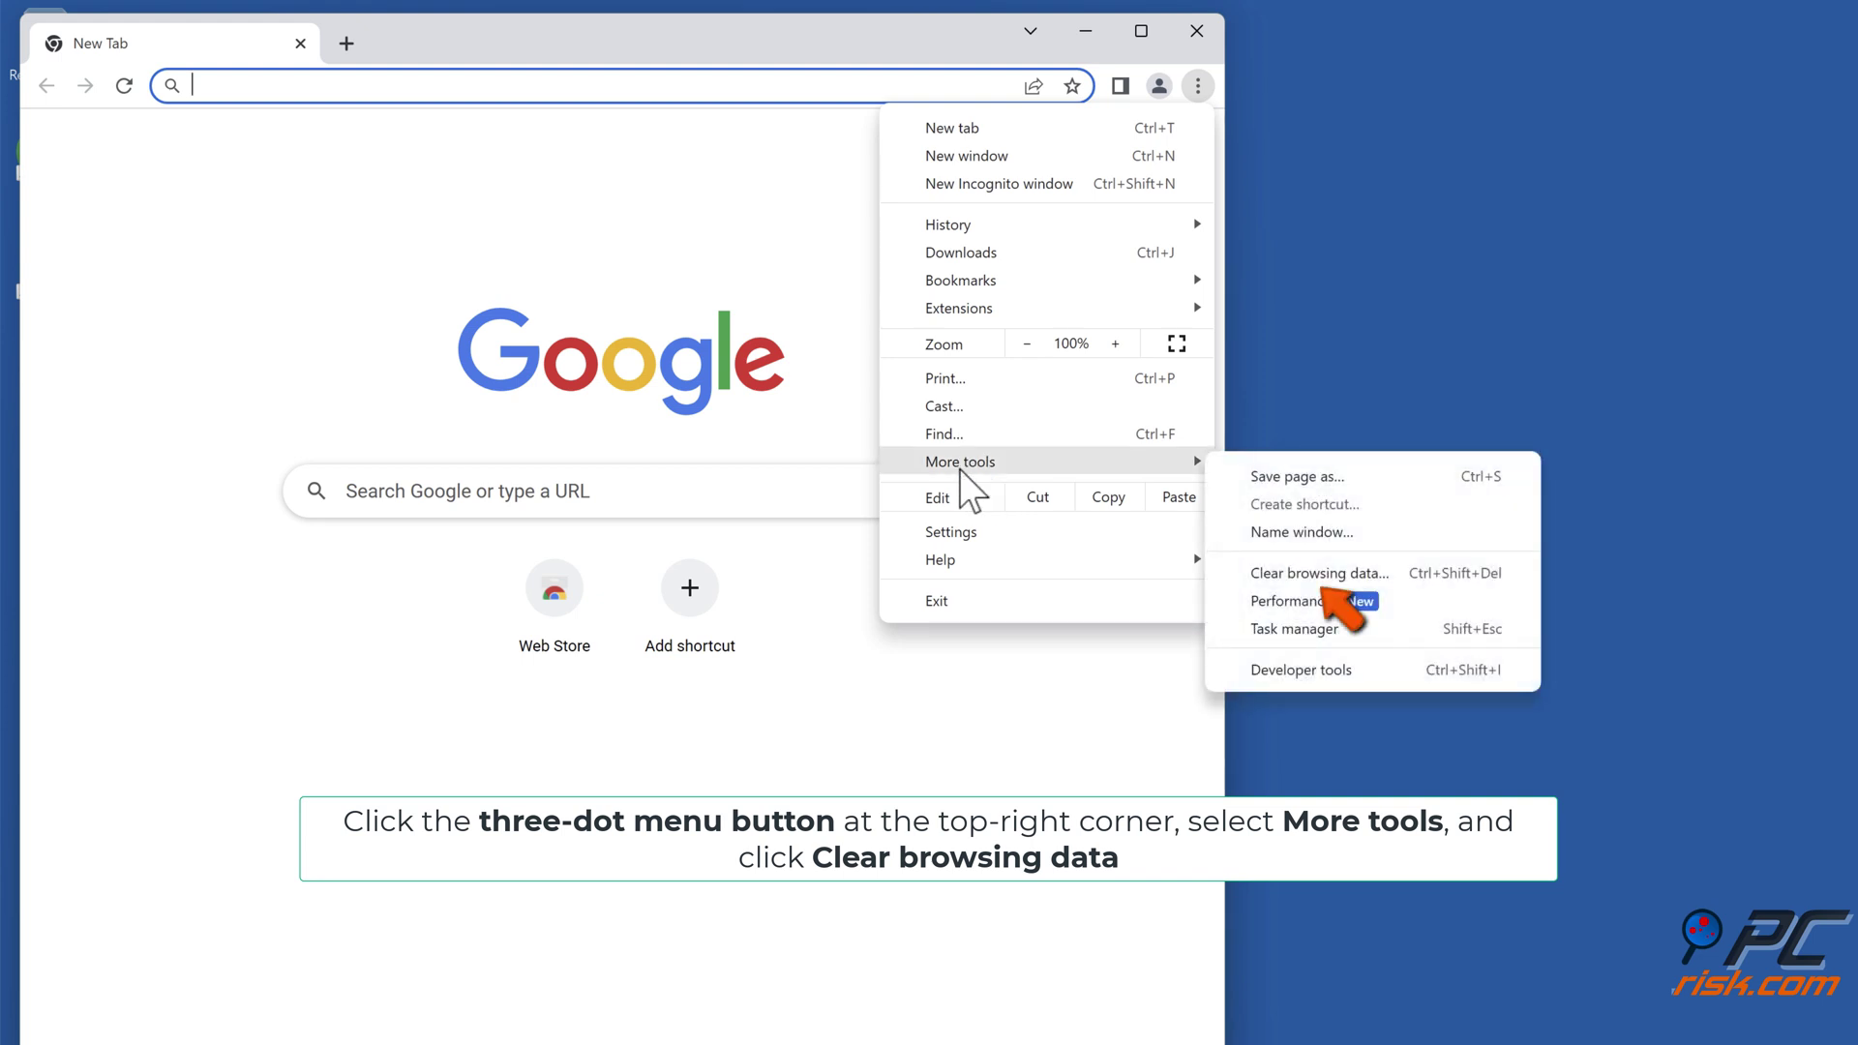
left_click(1316, 574)
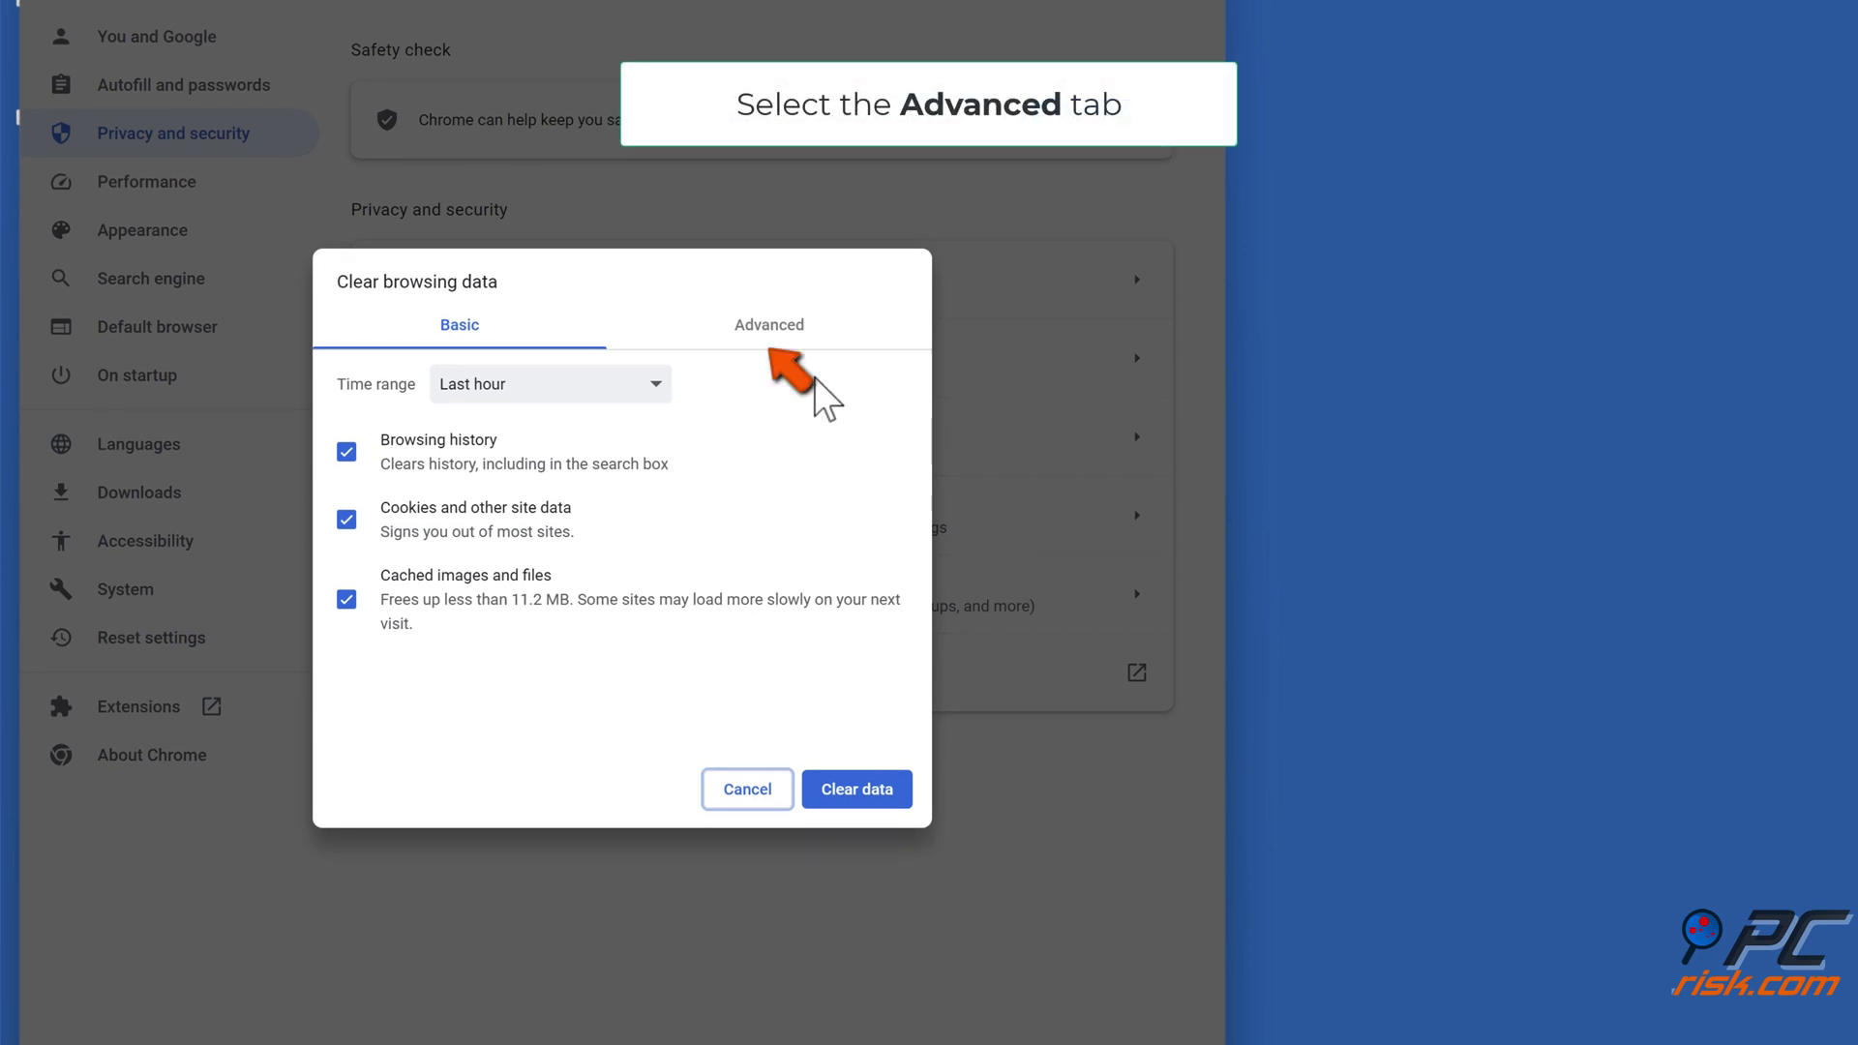
- On the Advanced tab, clear browsing data for All time, then close Chrome
left_click(769, 338)
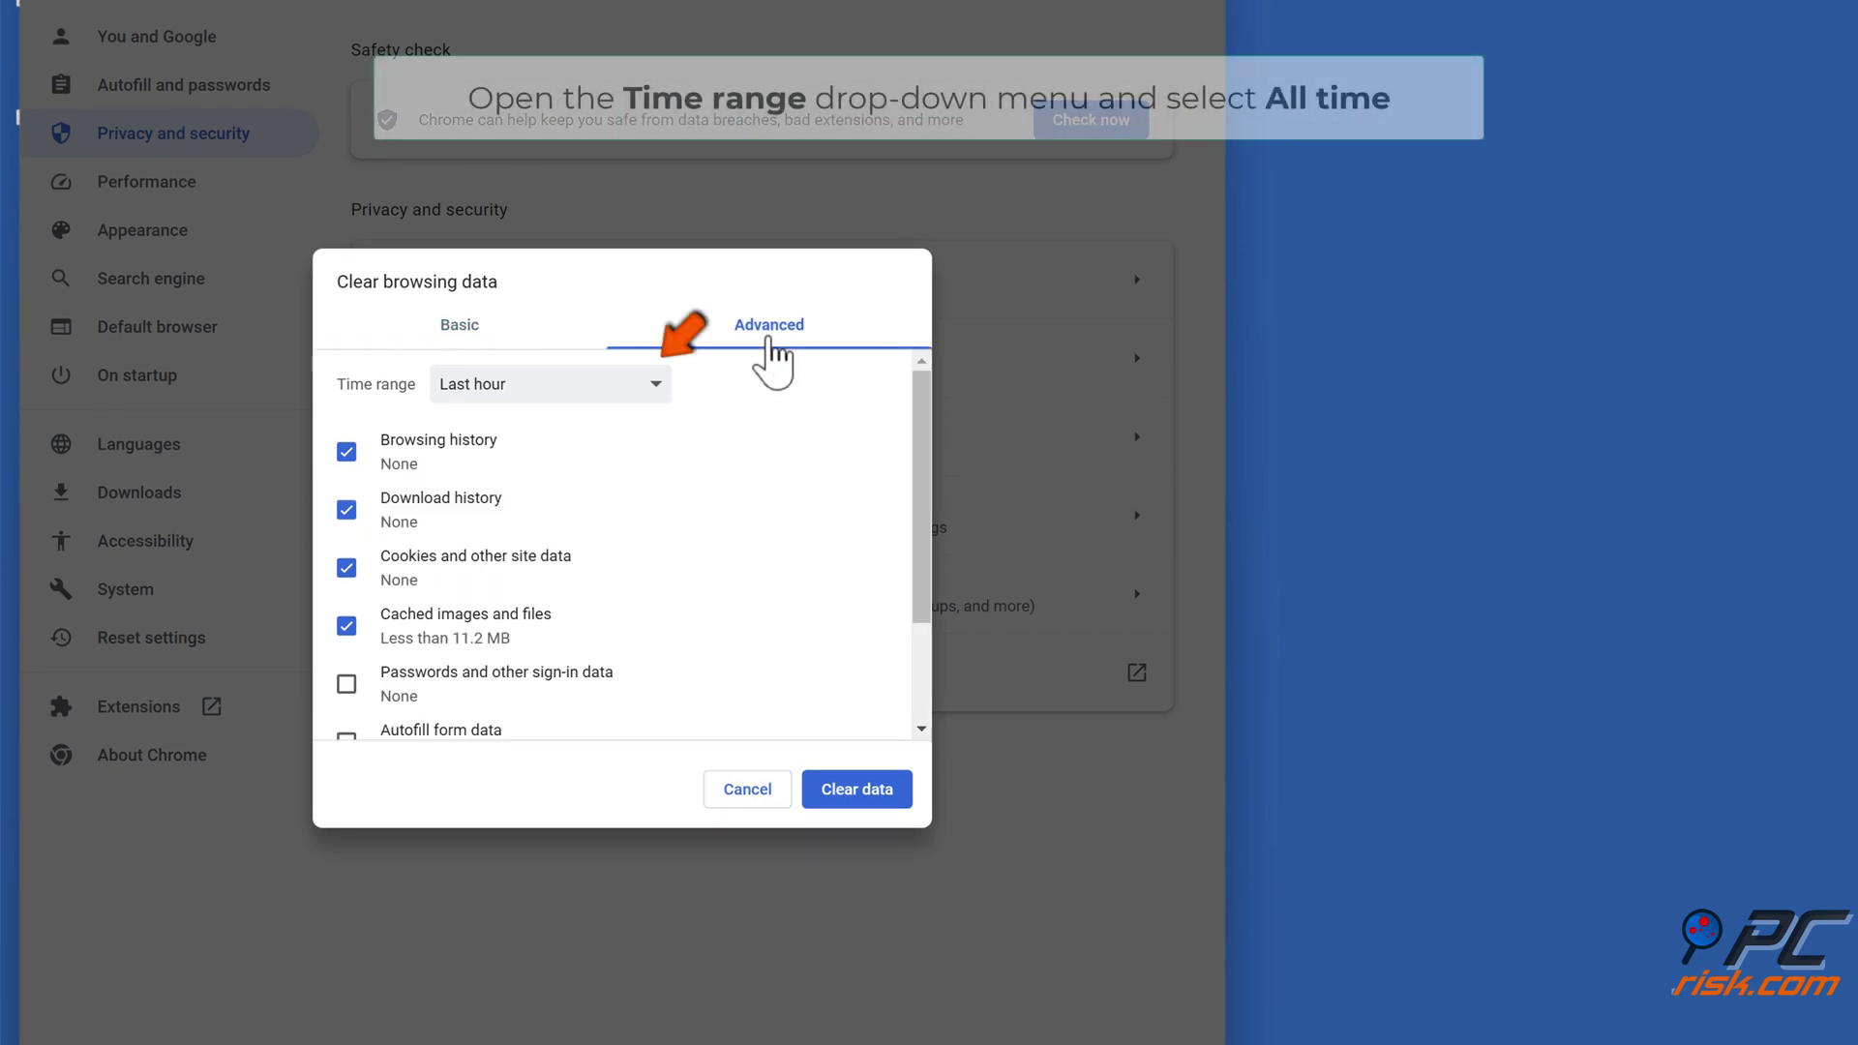
left_click(656, 387)
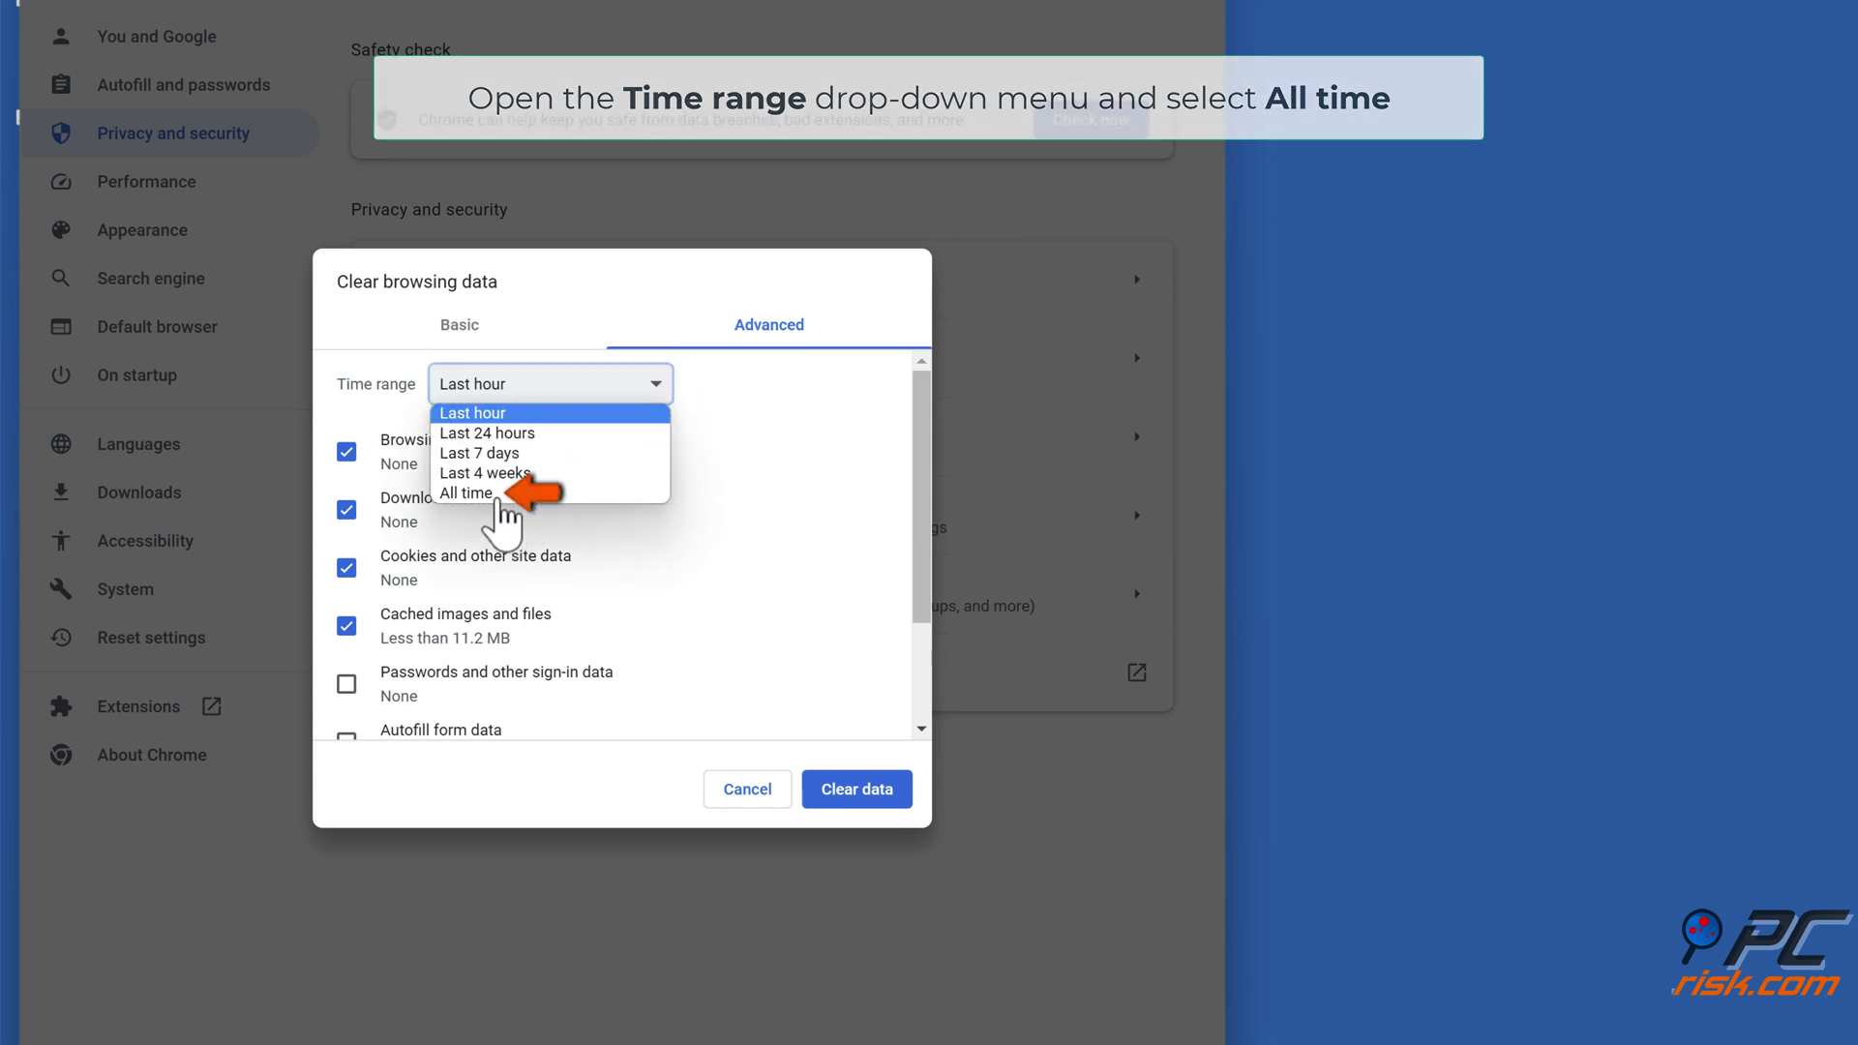
left_click(493, 494)
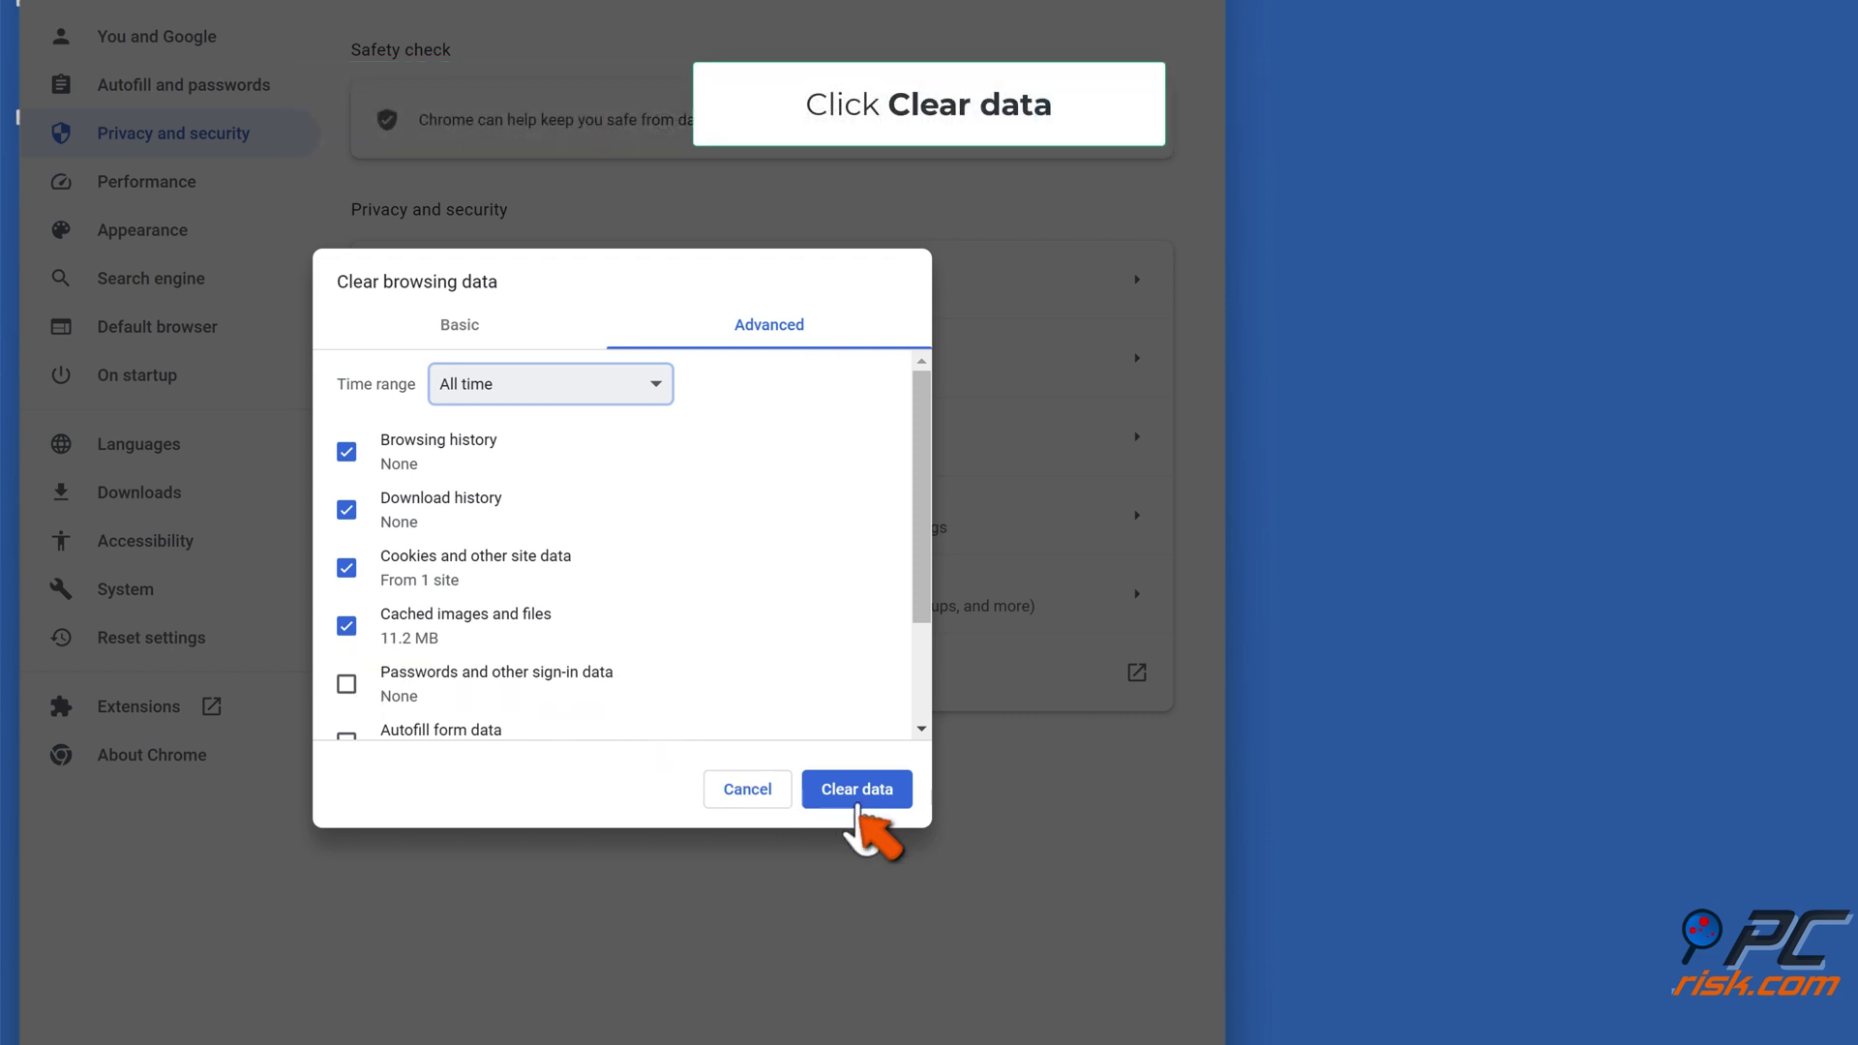
left_click(858, 808)
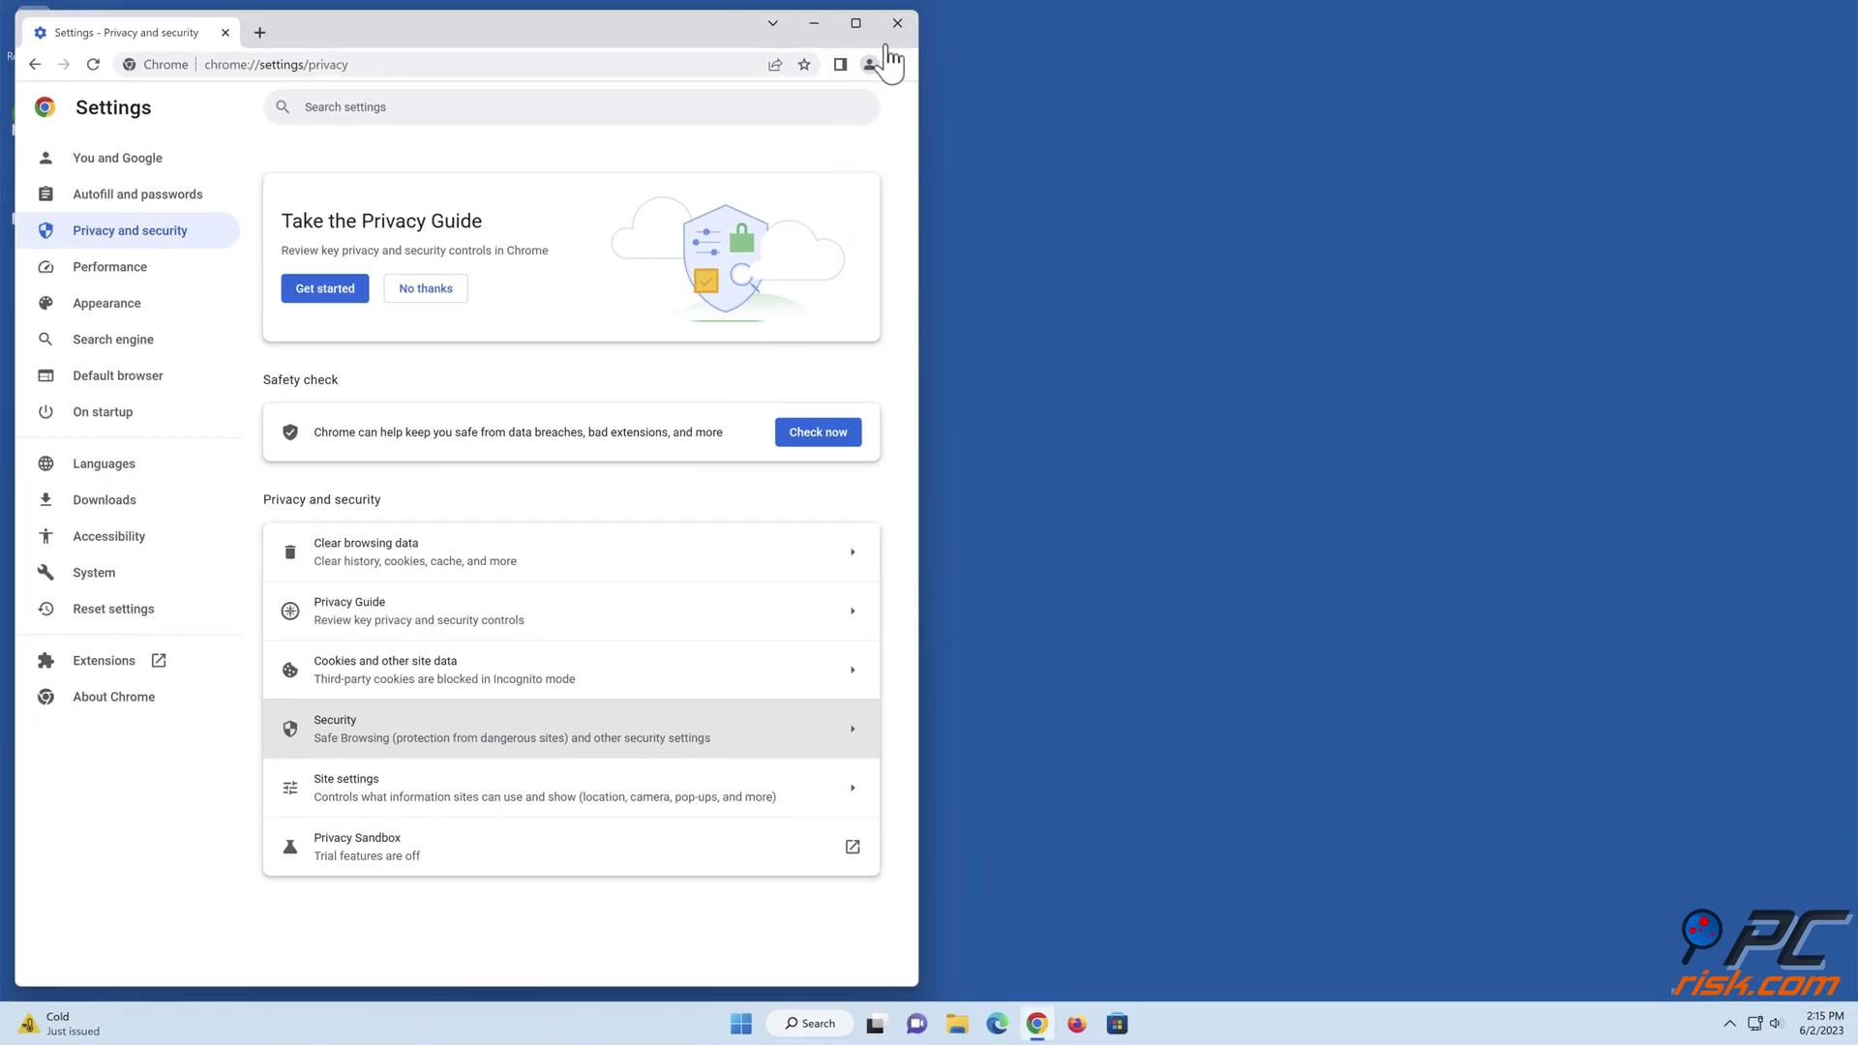
left_click(897, 23)
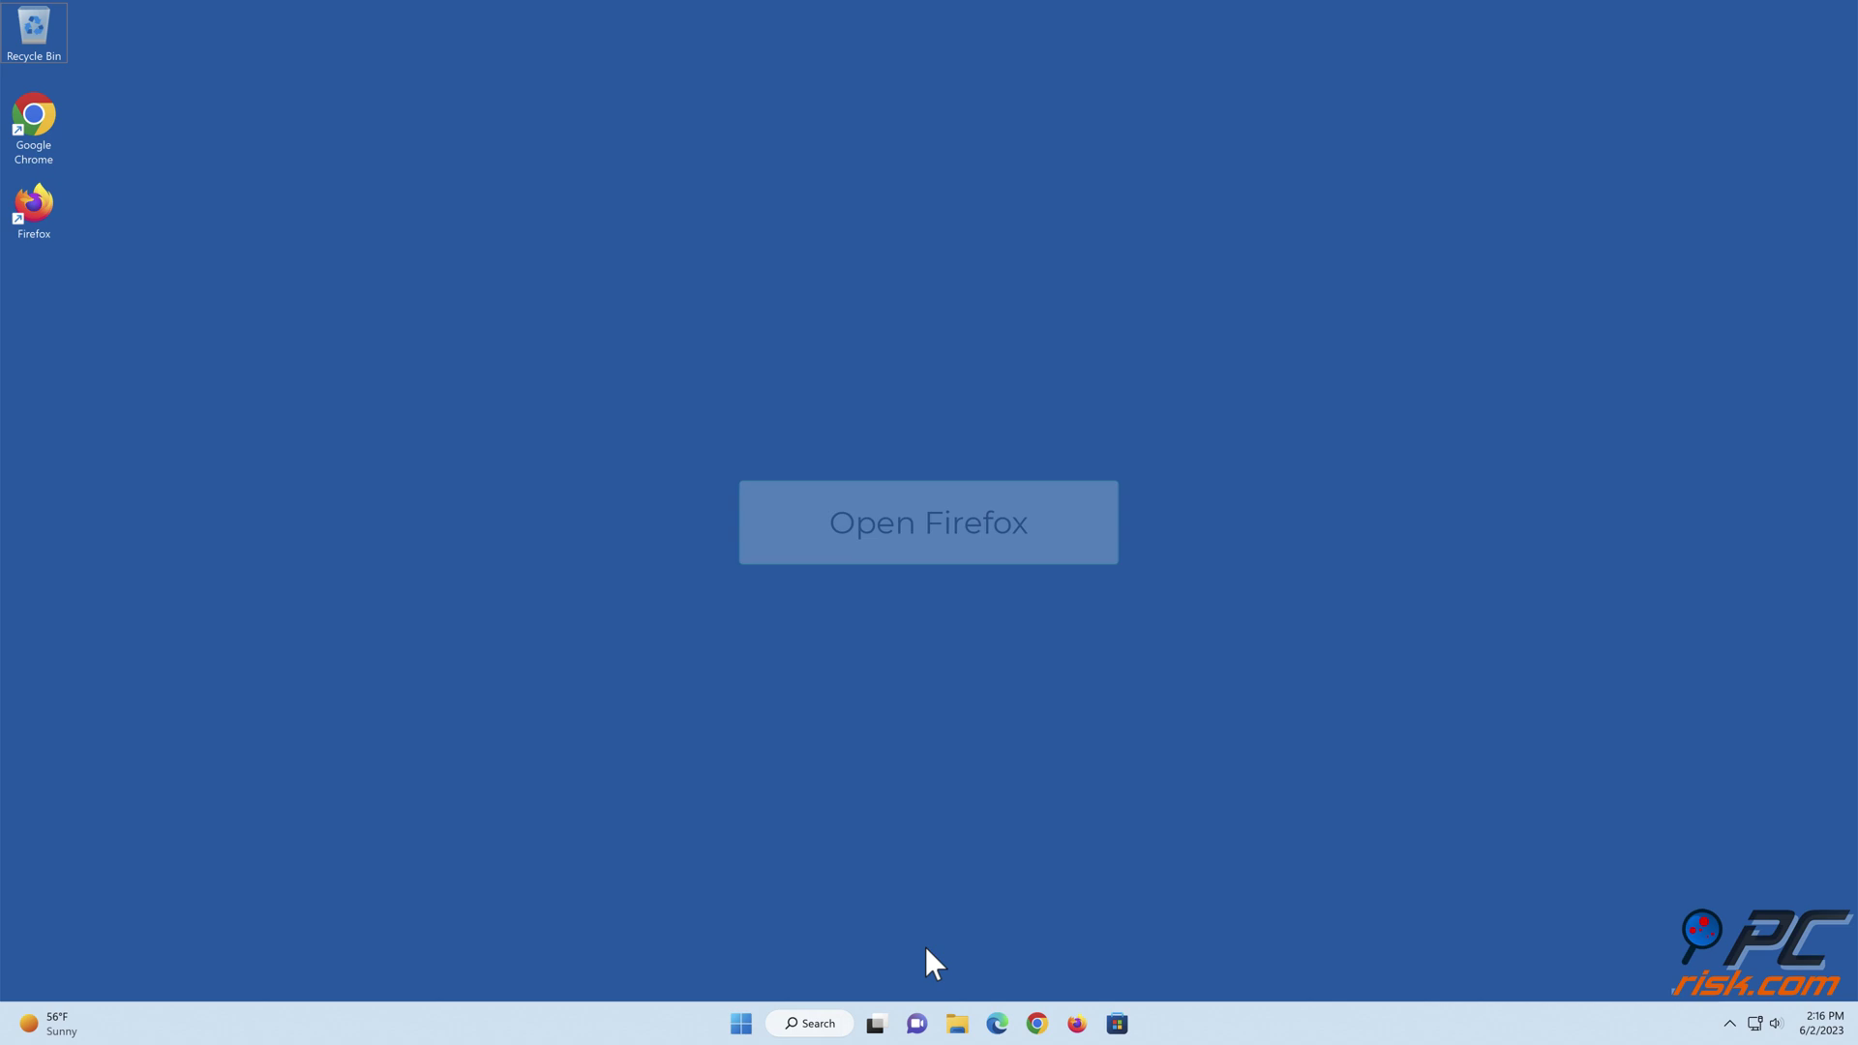
- Launch Firefox and open Privacy & Security settings, scrolled to Cookies and Site Data
left_click(1077, 1023)
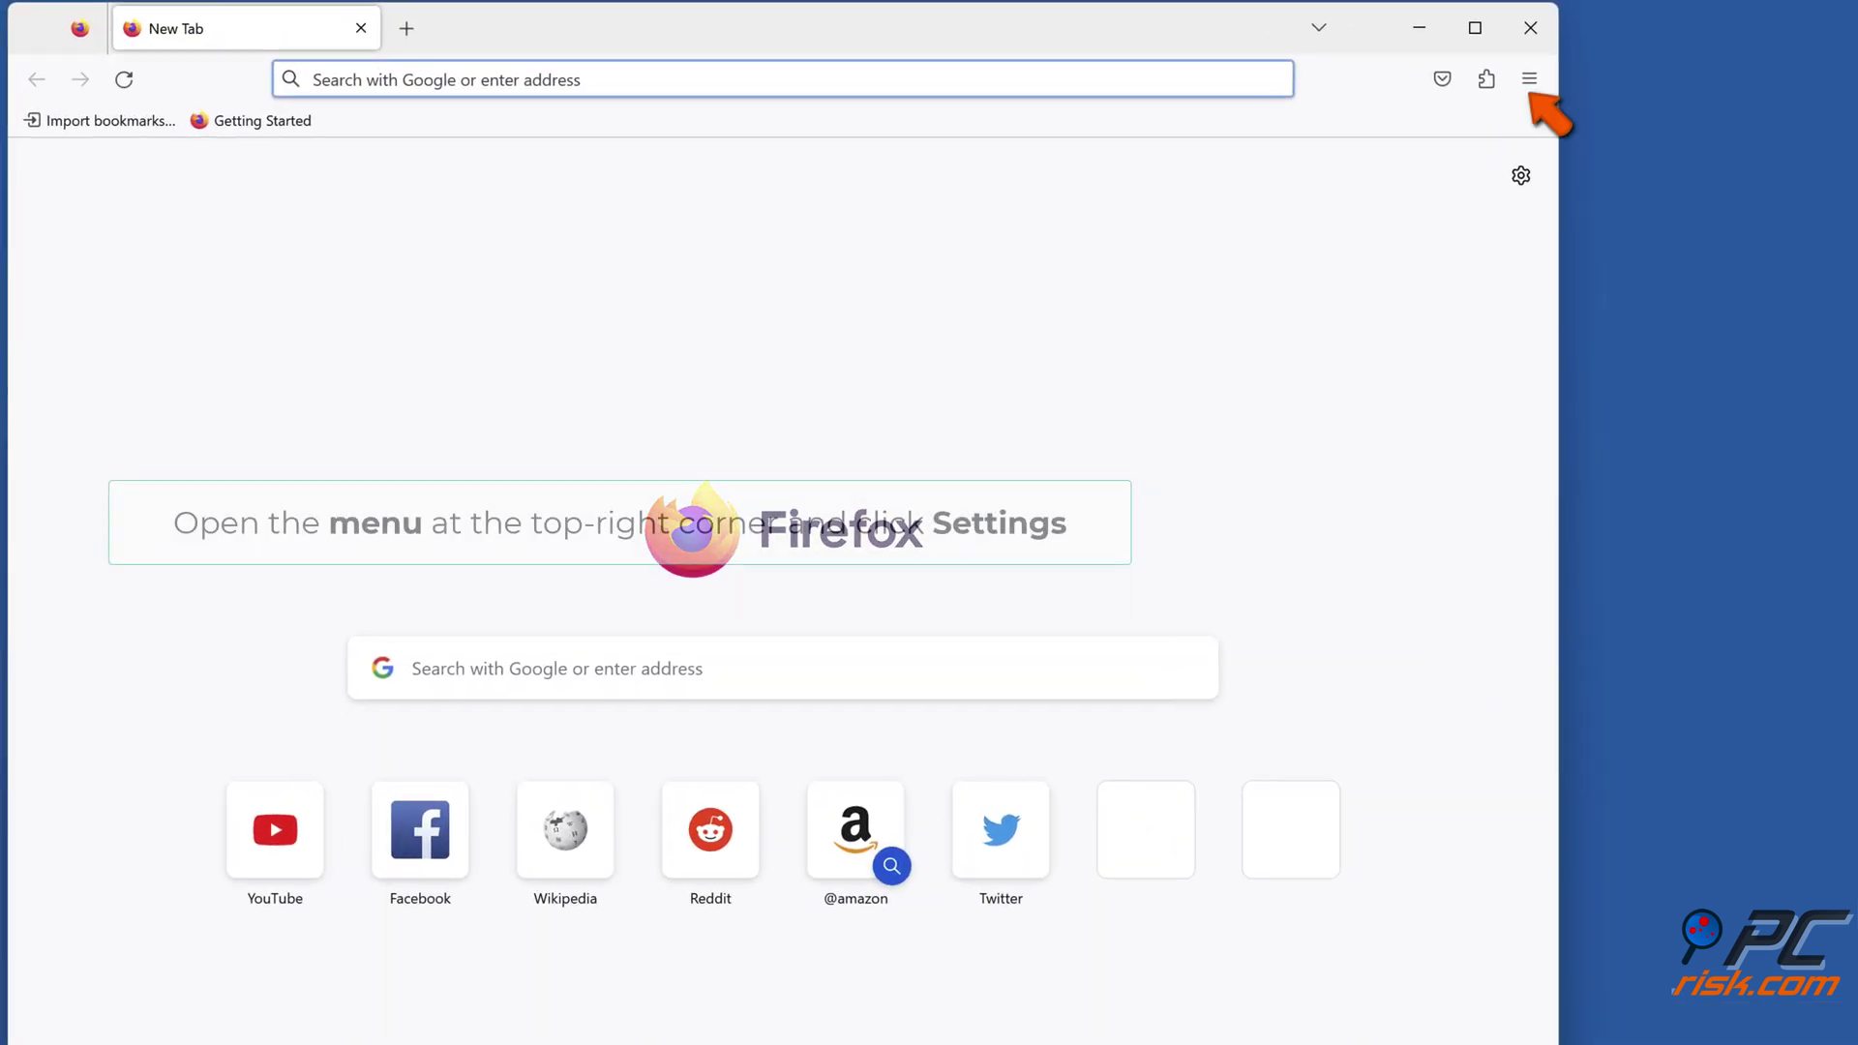
left_click(1529, 79)
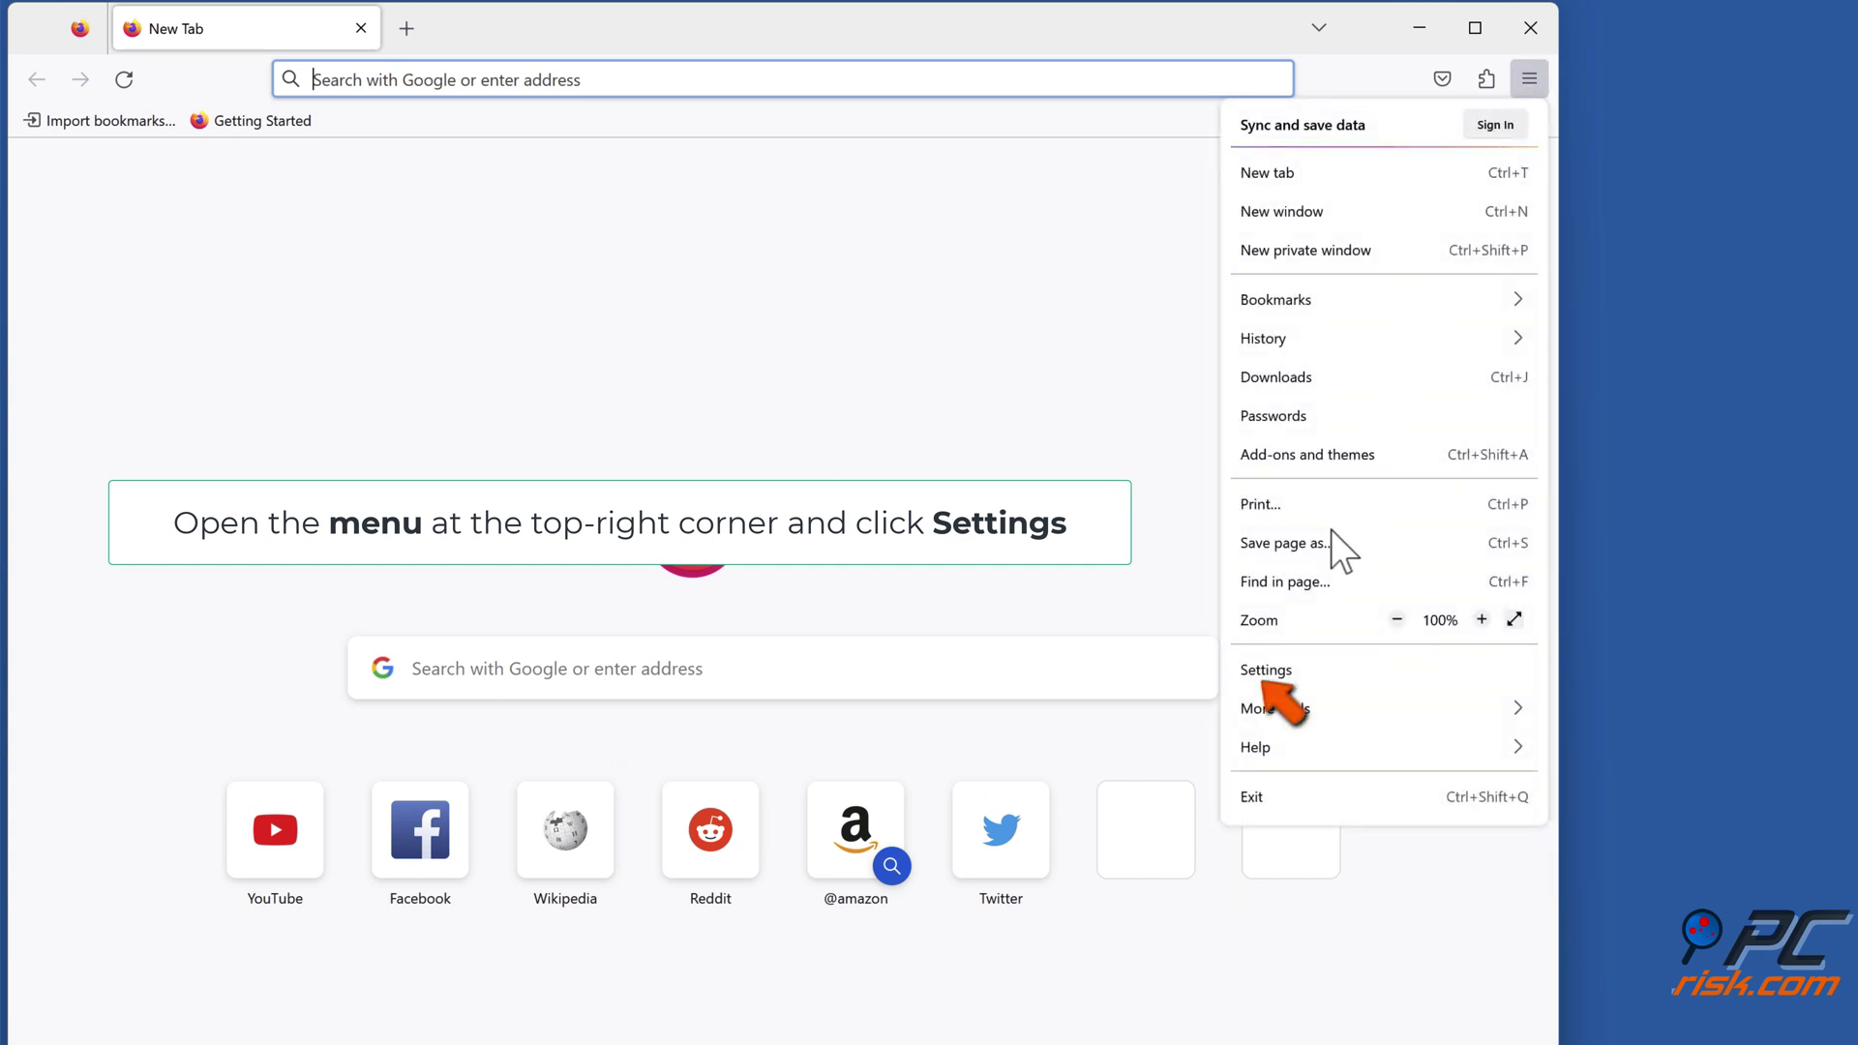
left_click(1265, 673)
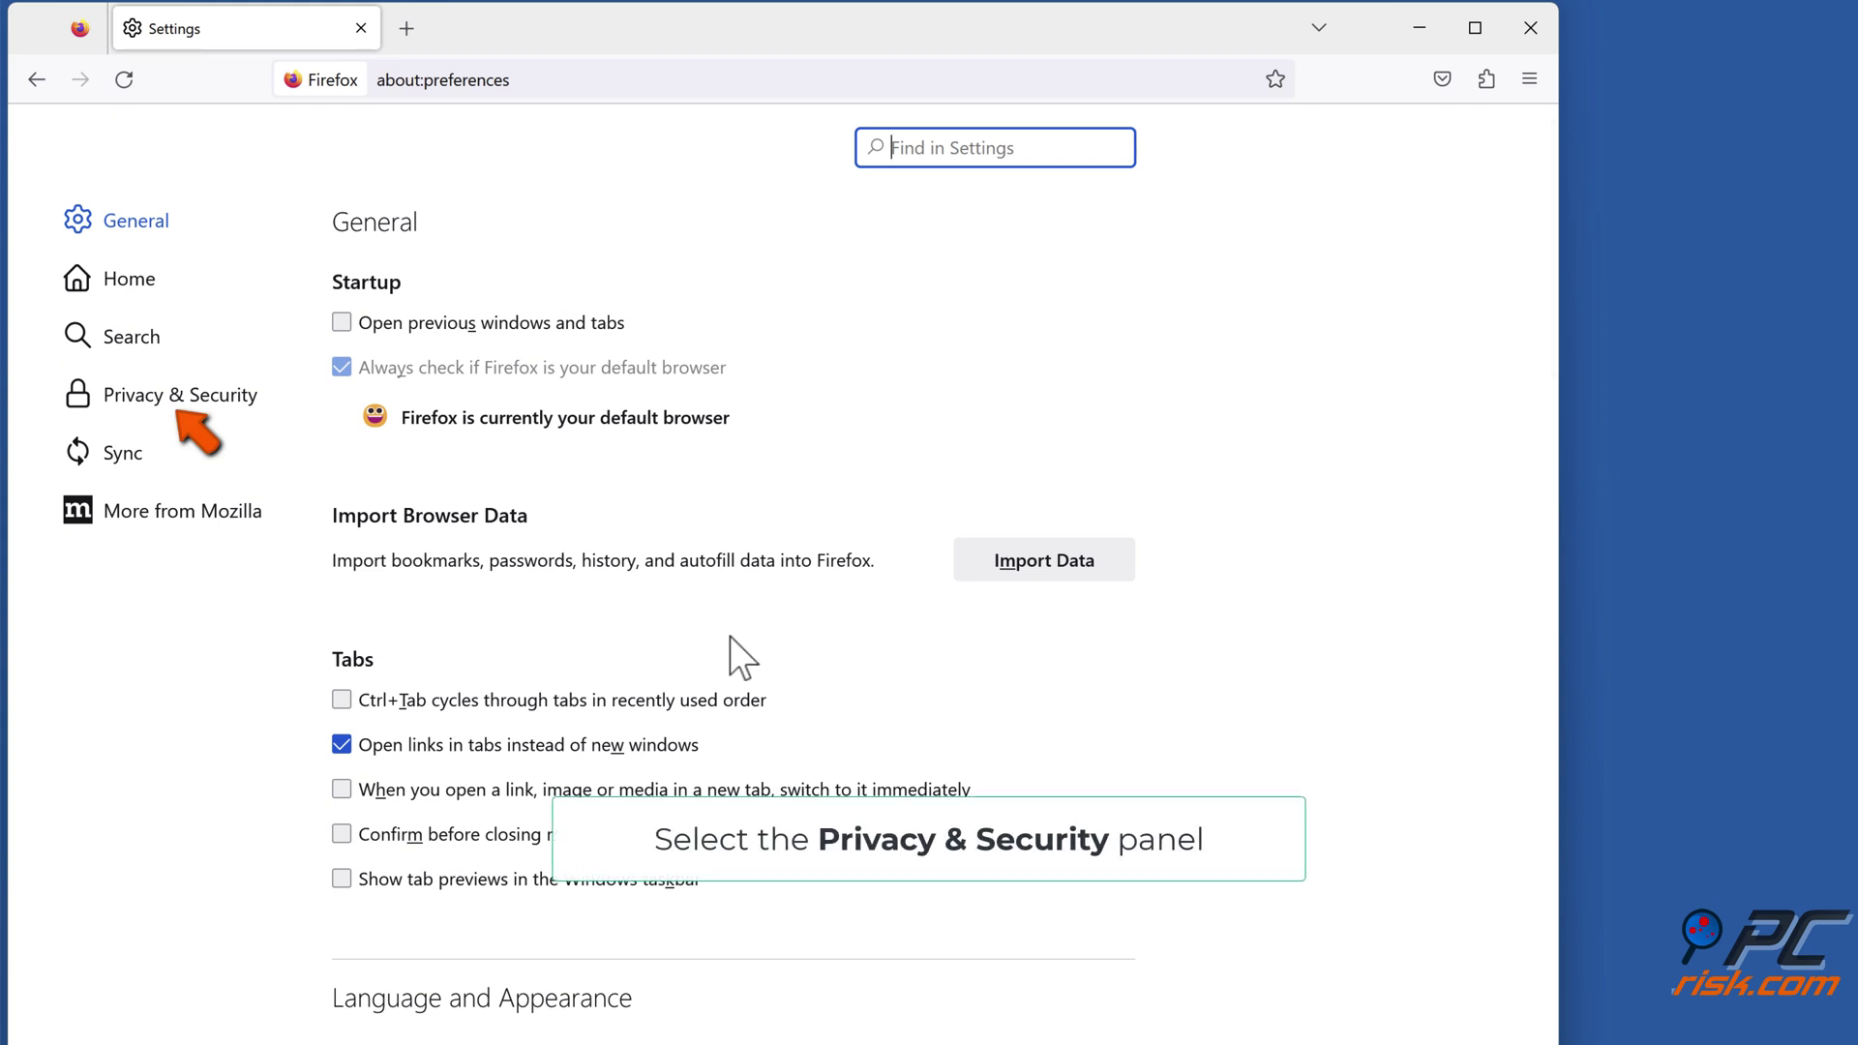
left_click(177, 408)
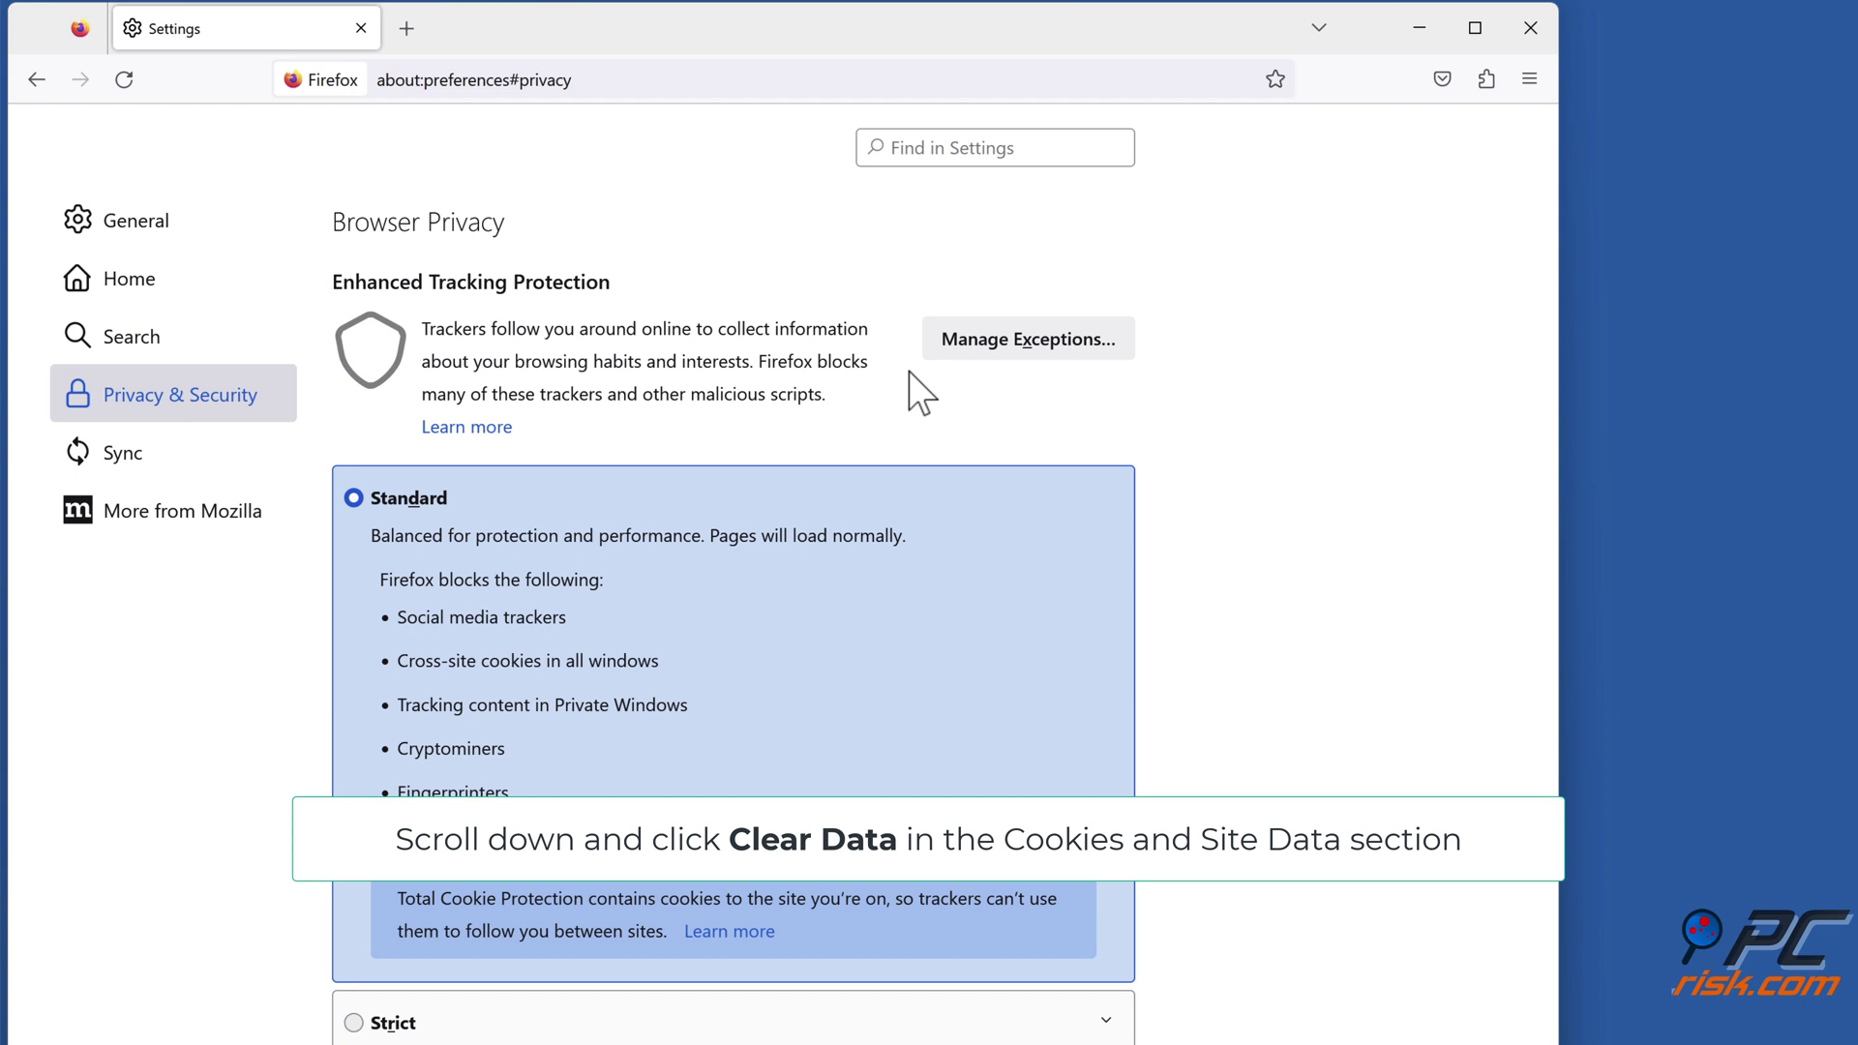
scroll(908, 371, "down", 8)
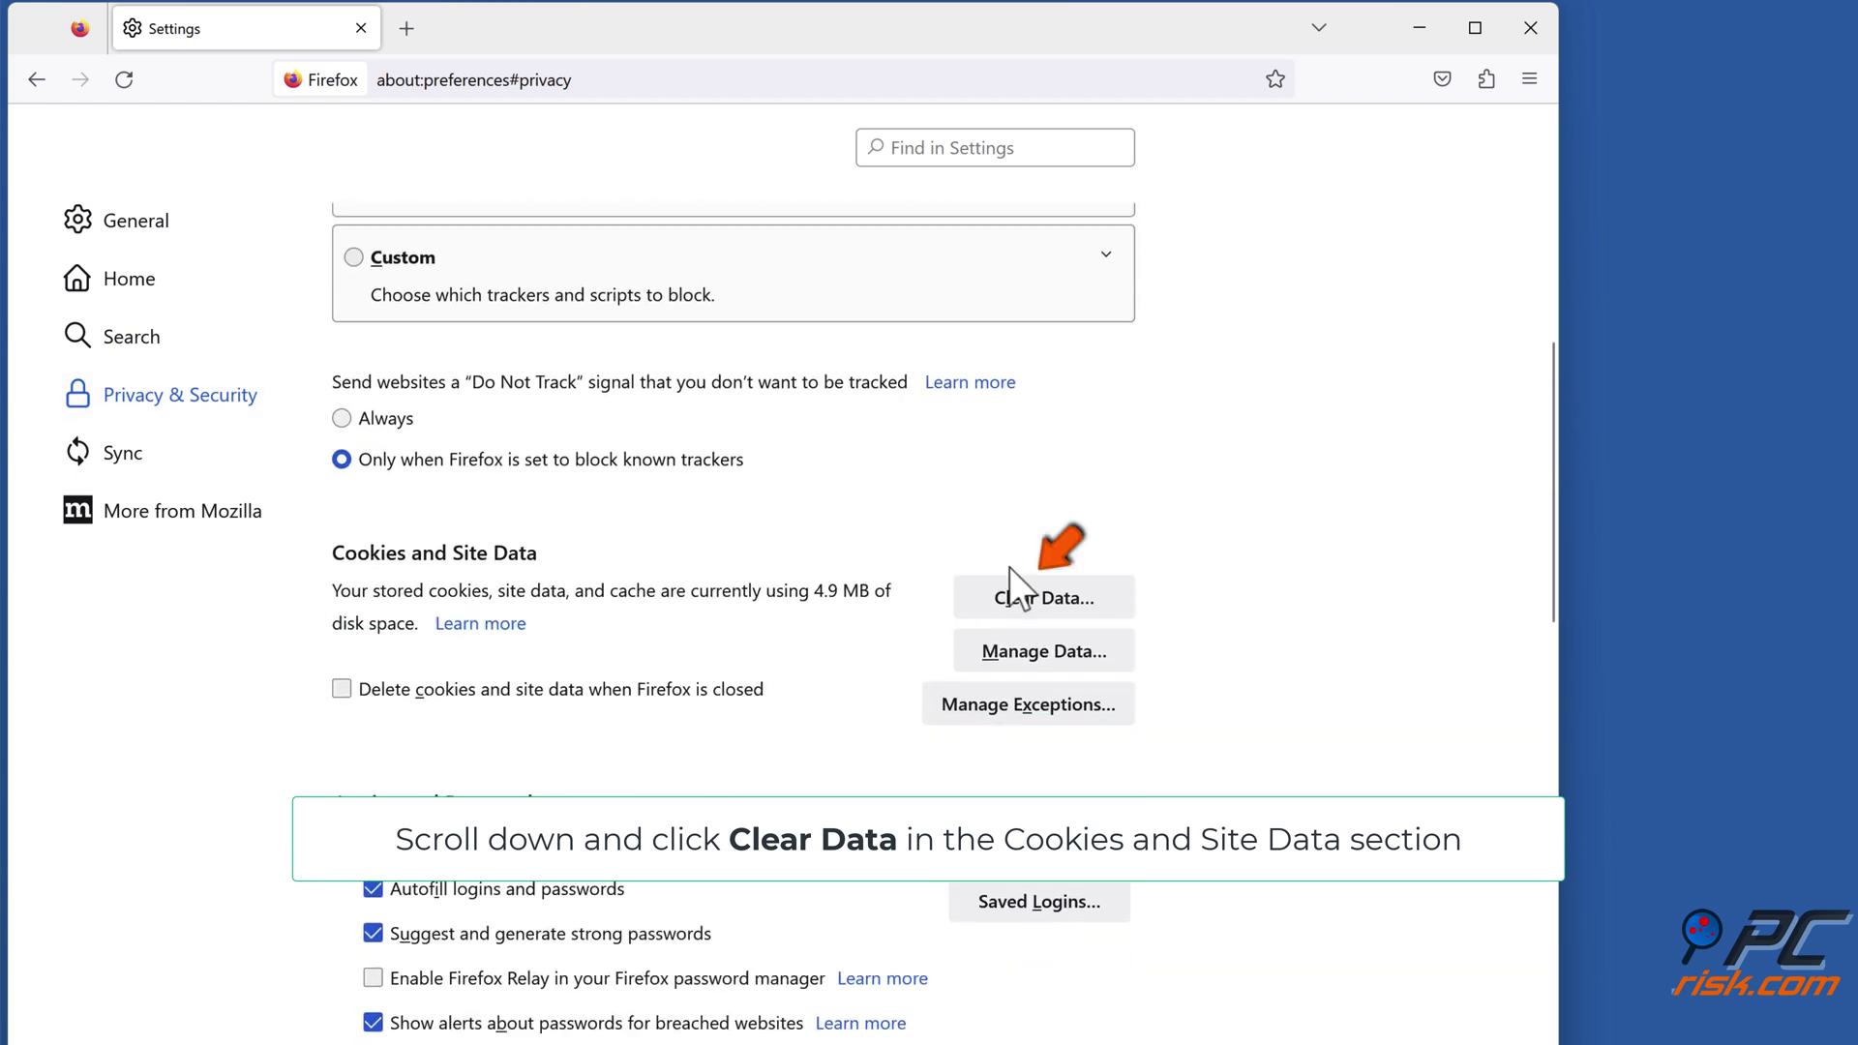
- Clear Firefox's cookies, site data and cached web content, confirming with Clear Now
left_click(1039, 611)
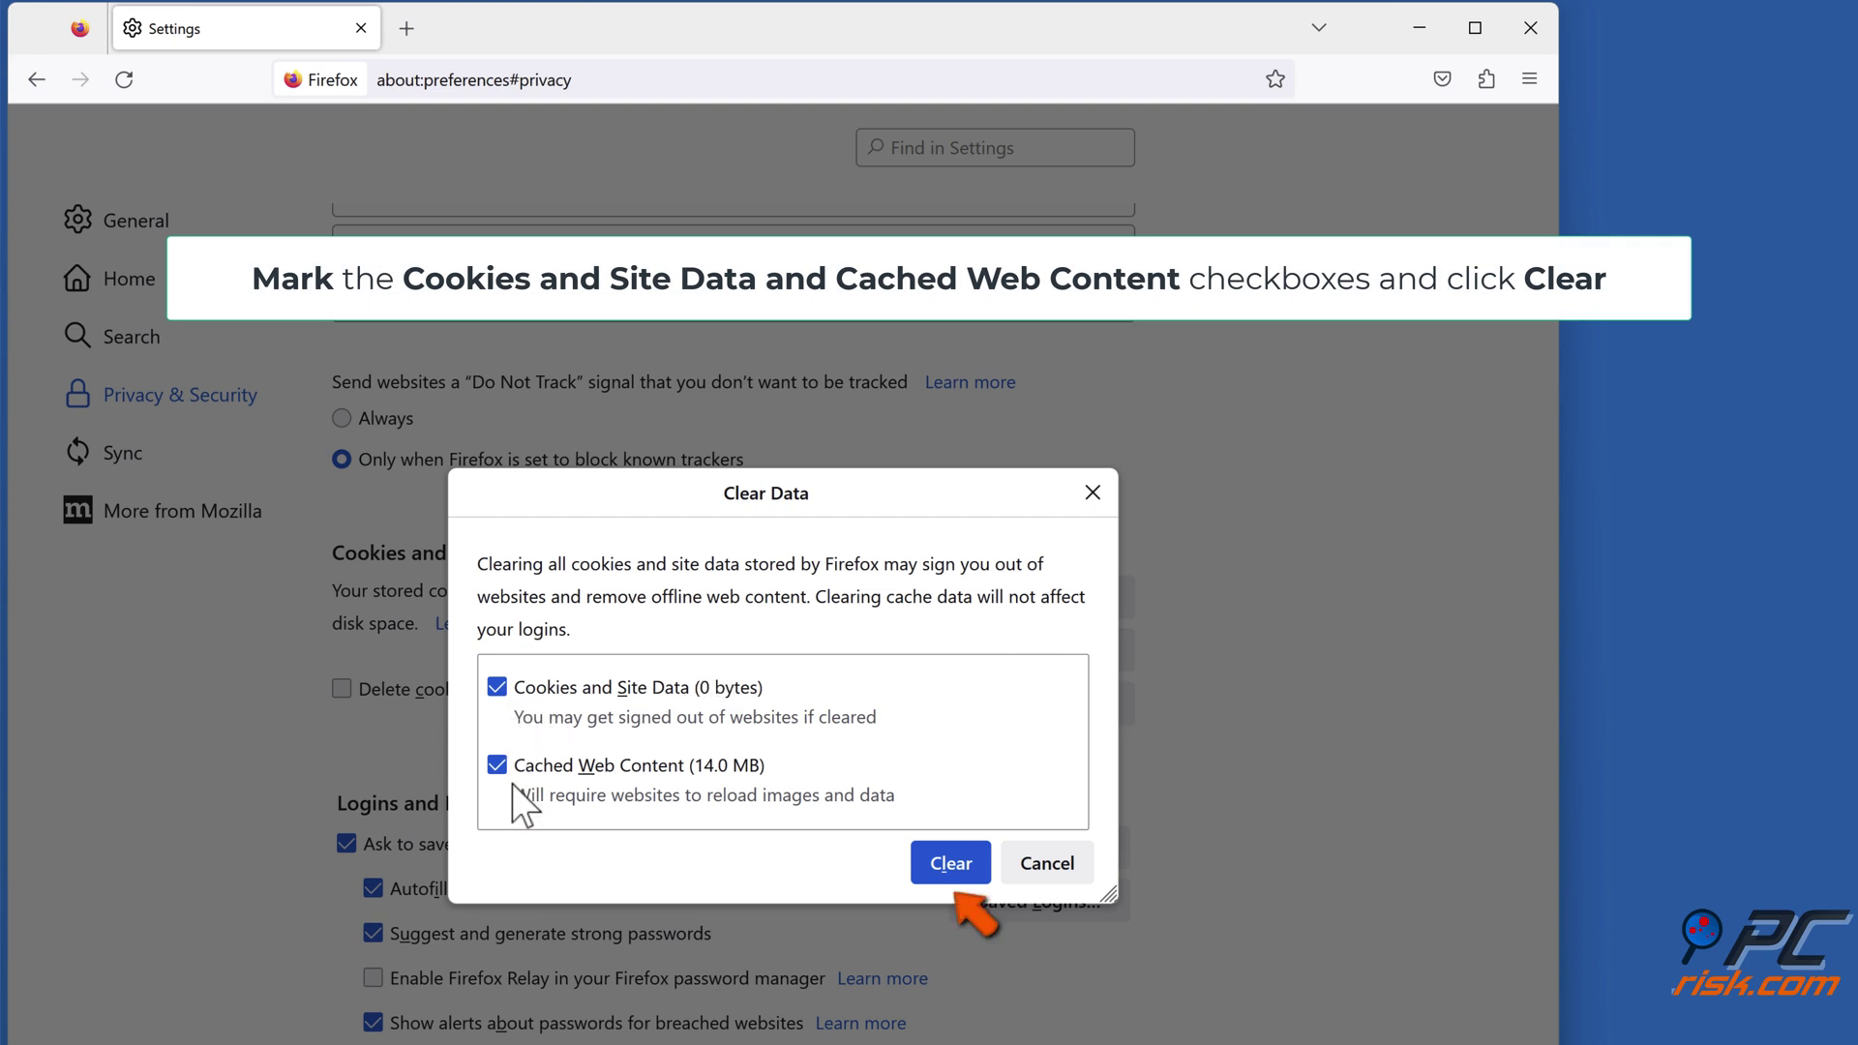
left_click(952, 879)
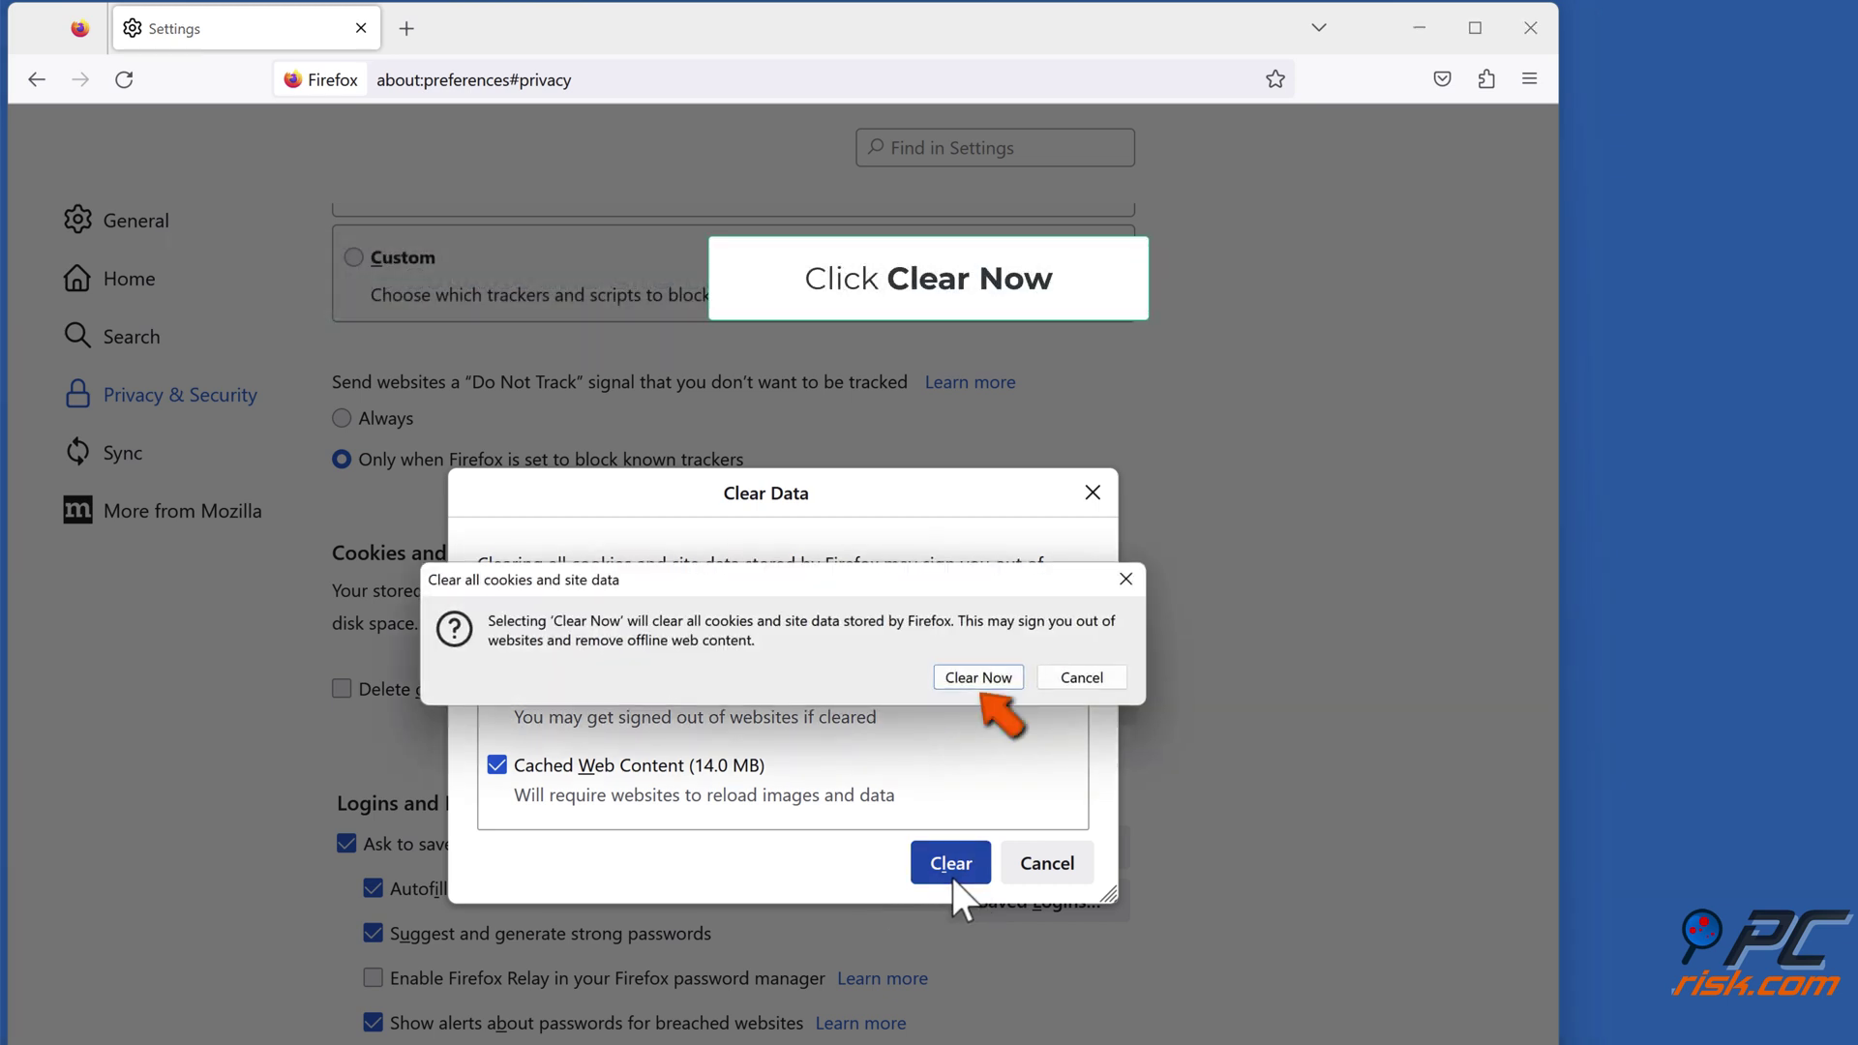
left_click(978, 680)
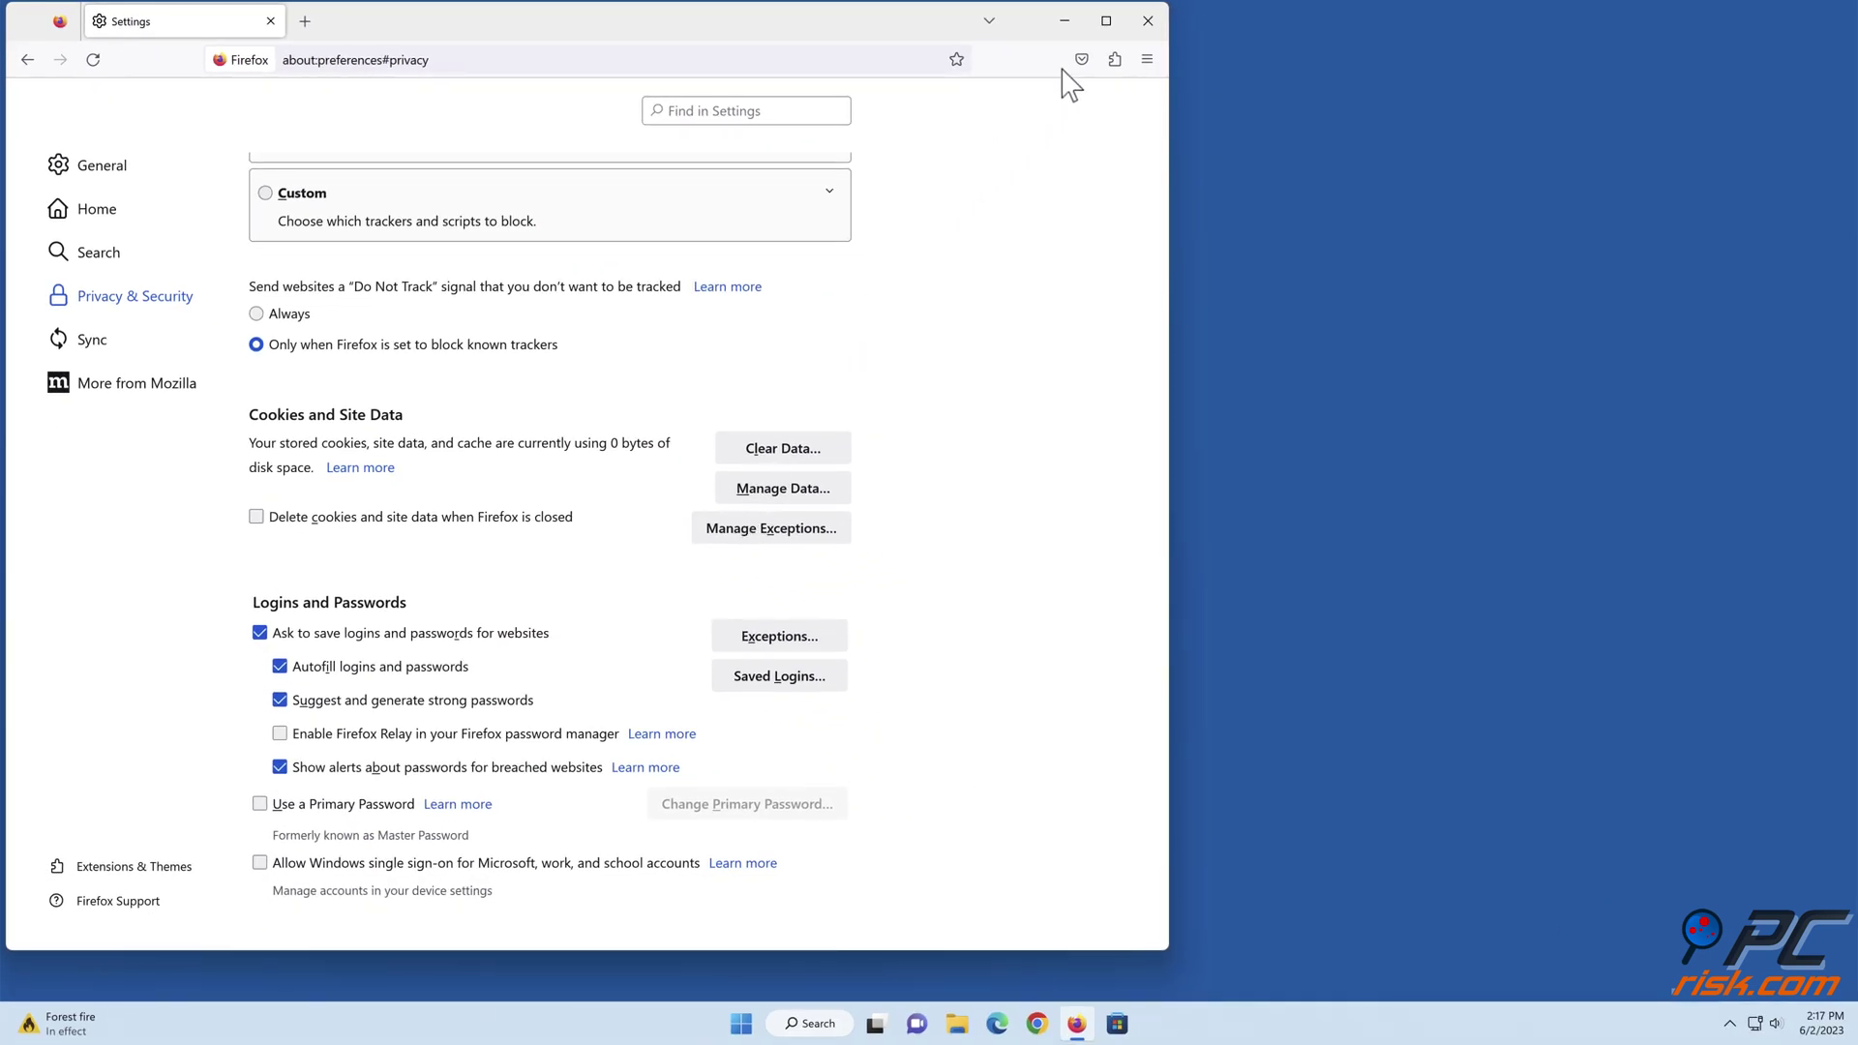
- Close Firefox, launch Edge and open its Settings with the category list expanded
left_click(1146, 24)
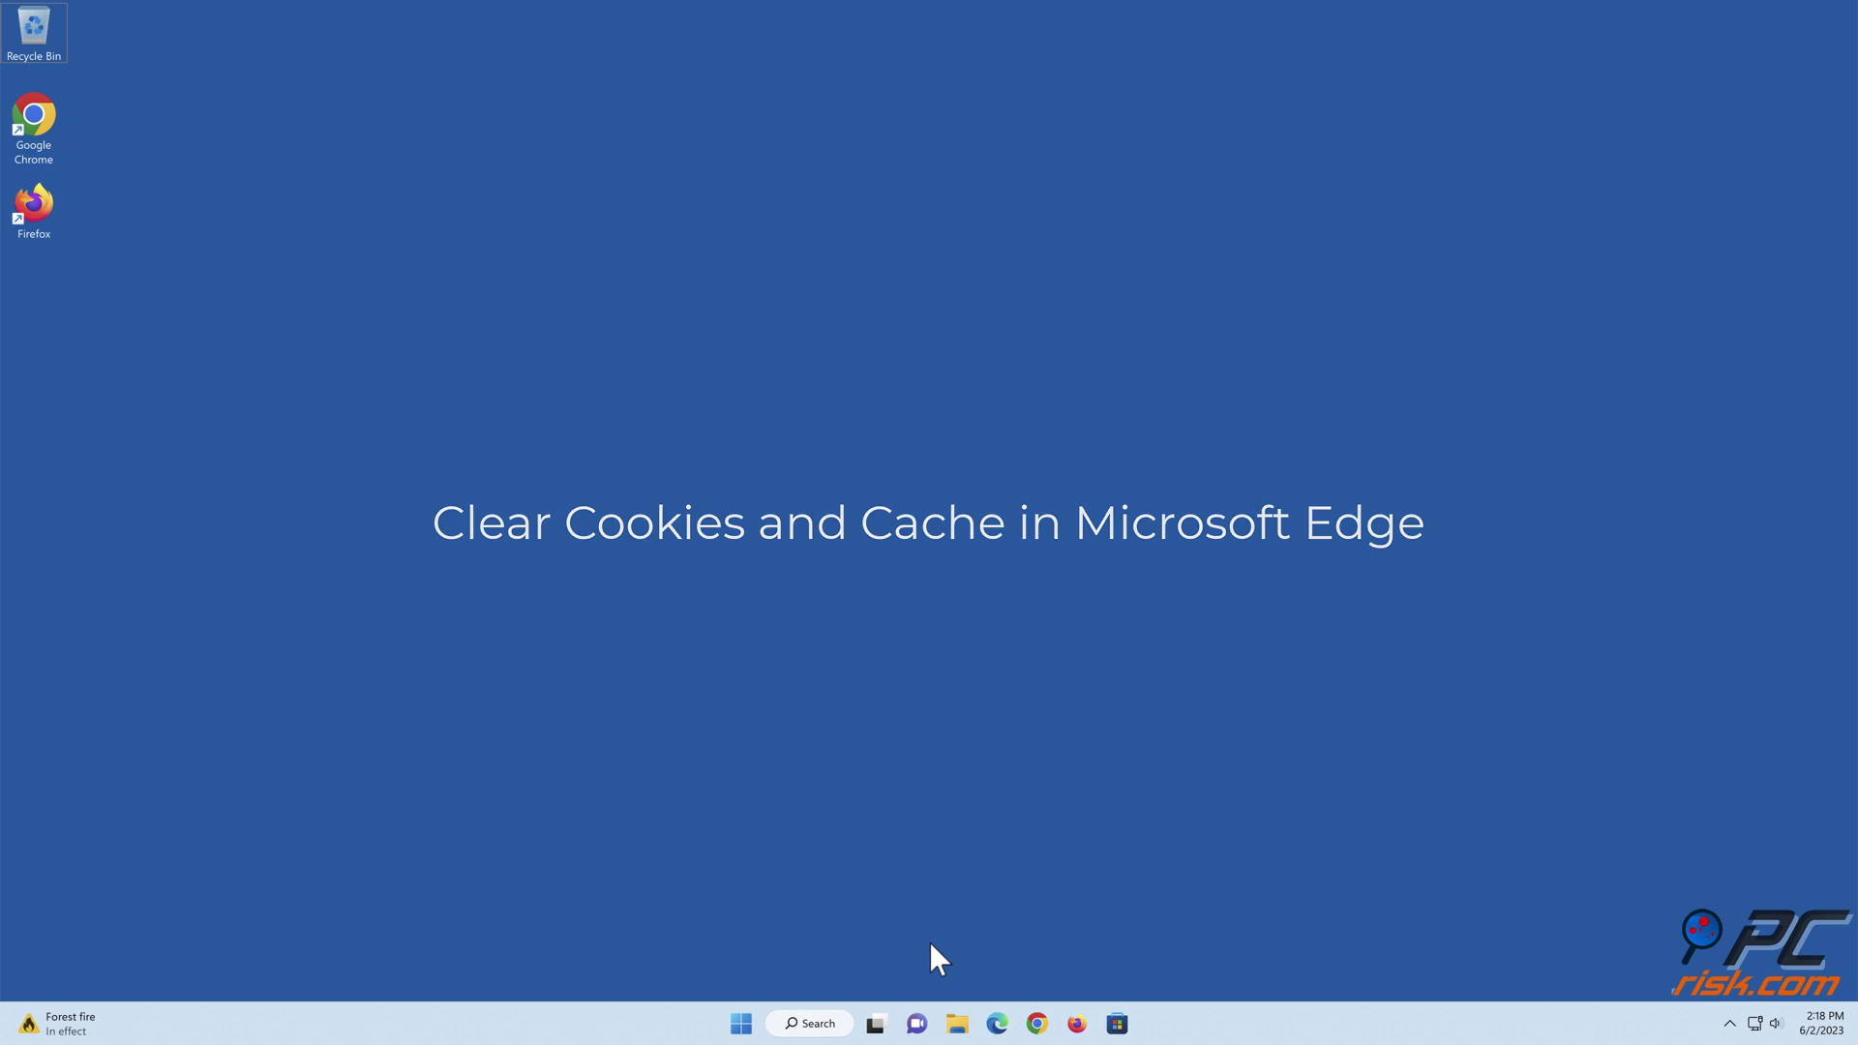
left_click(997, 1024)
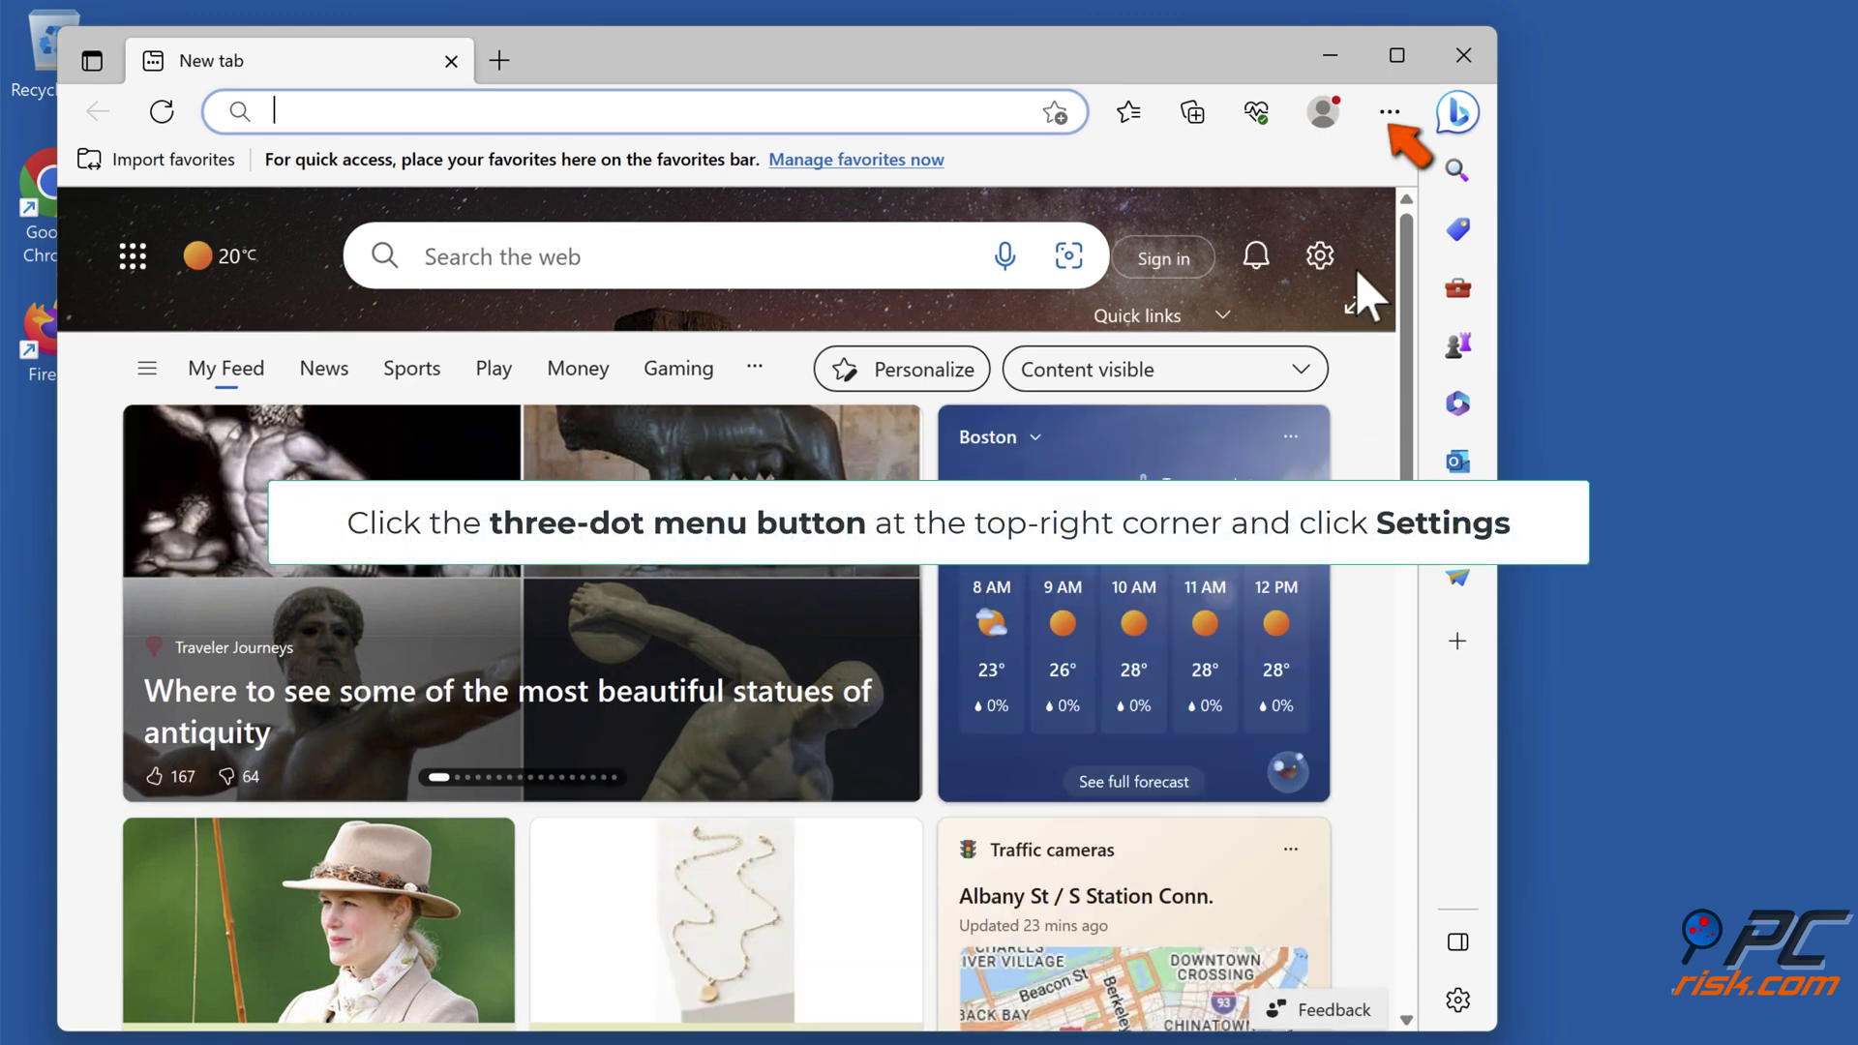
left_click(1389, 114)
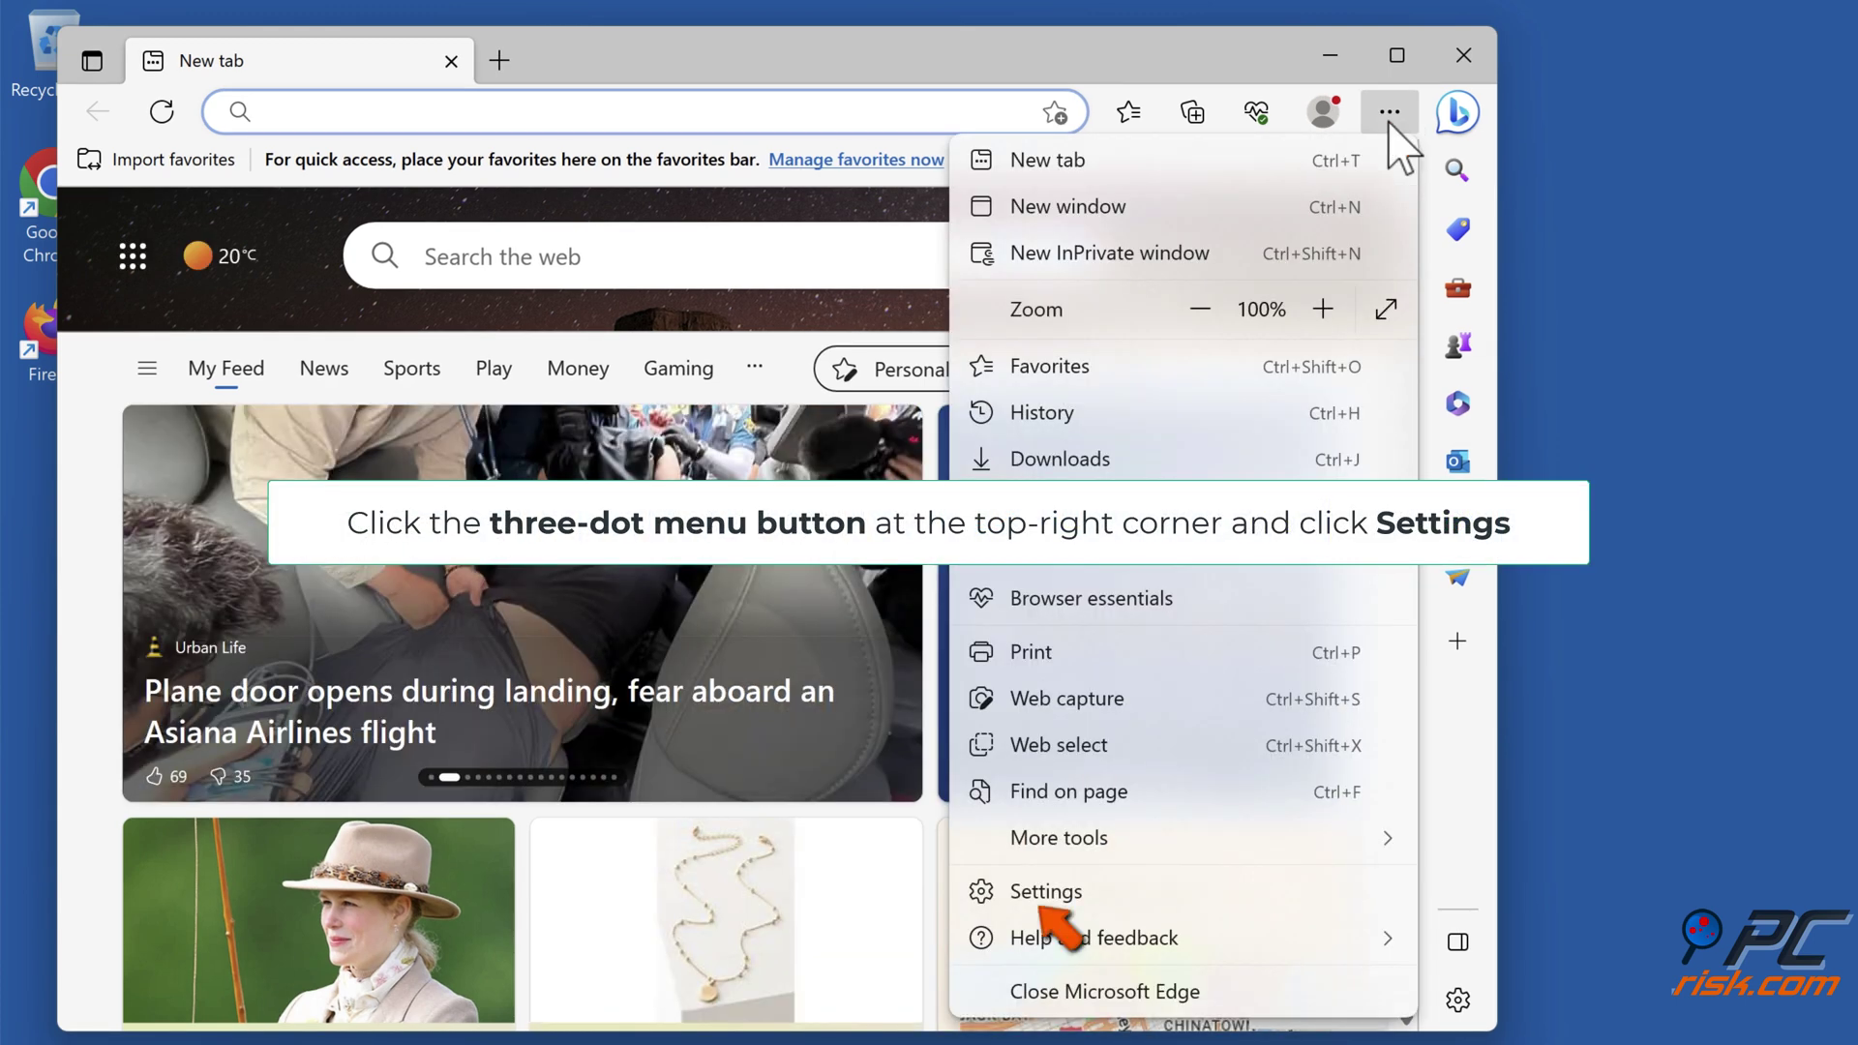
left_click(1043, 890)
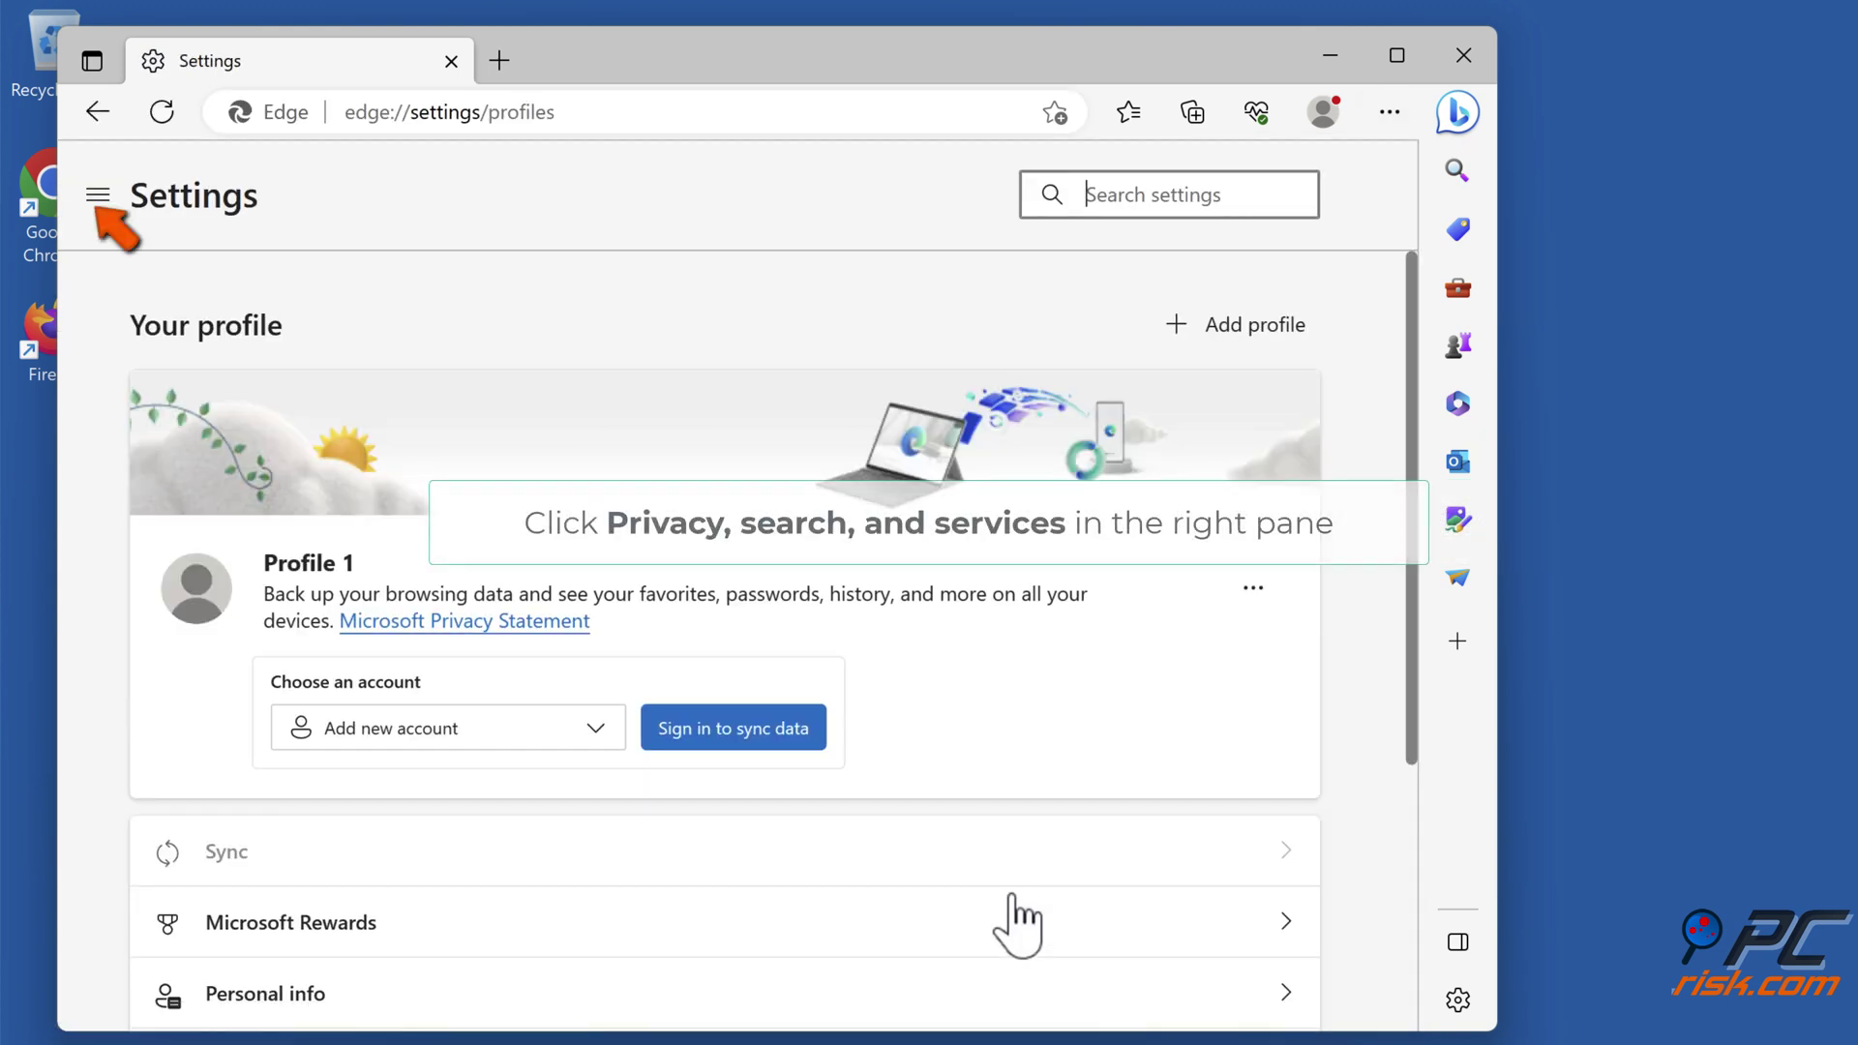
left_click(109, 207)
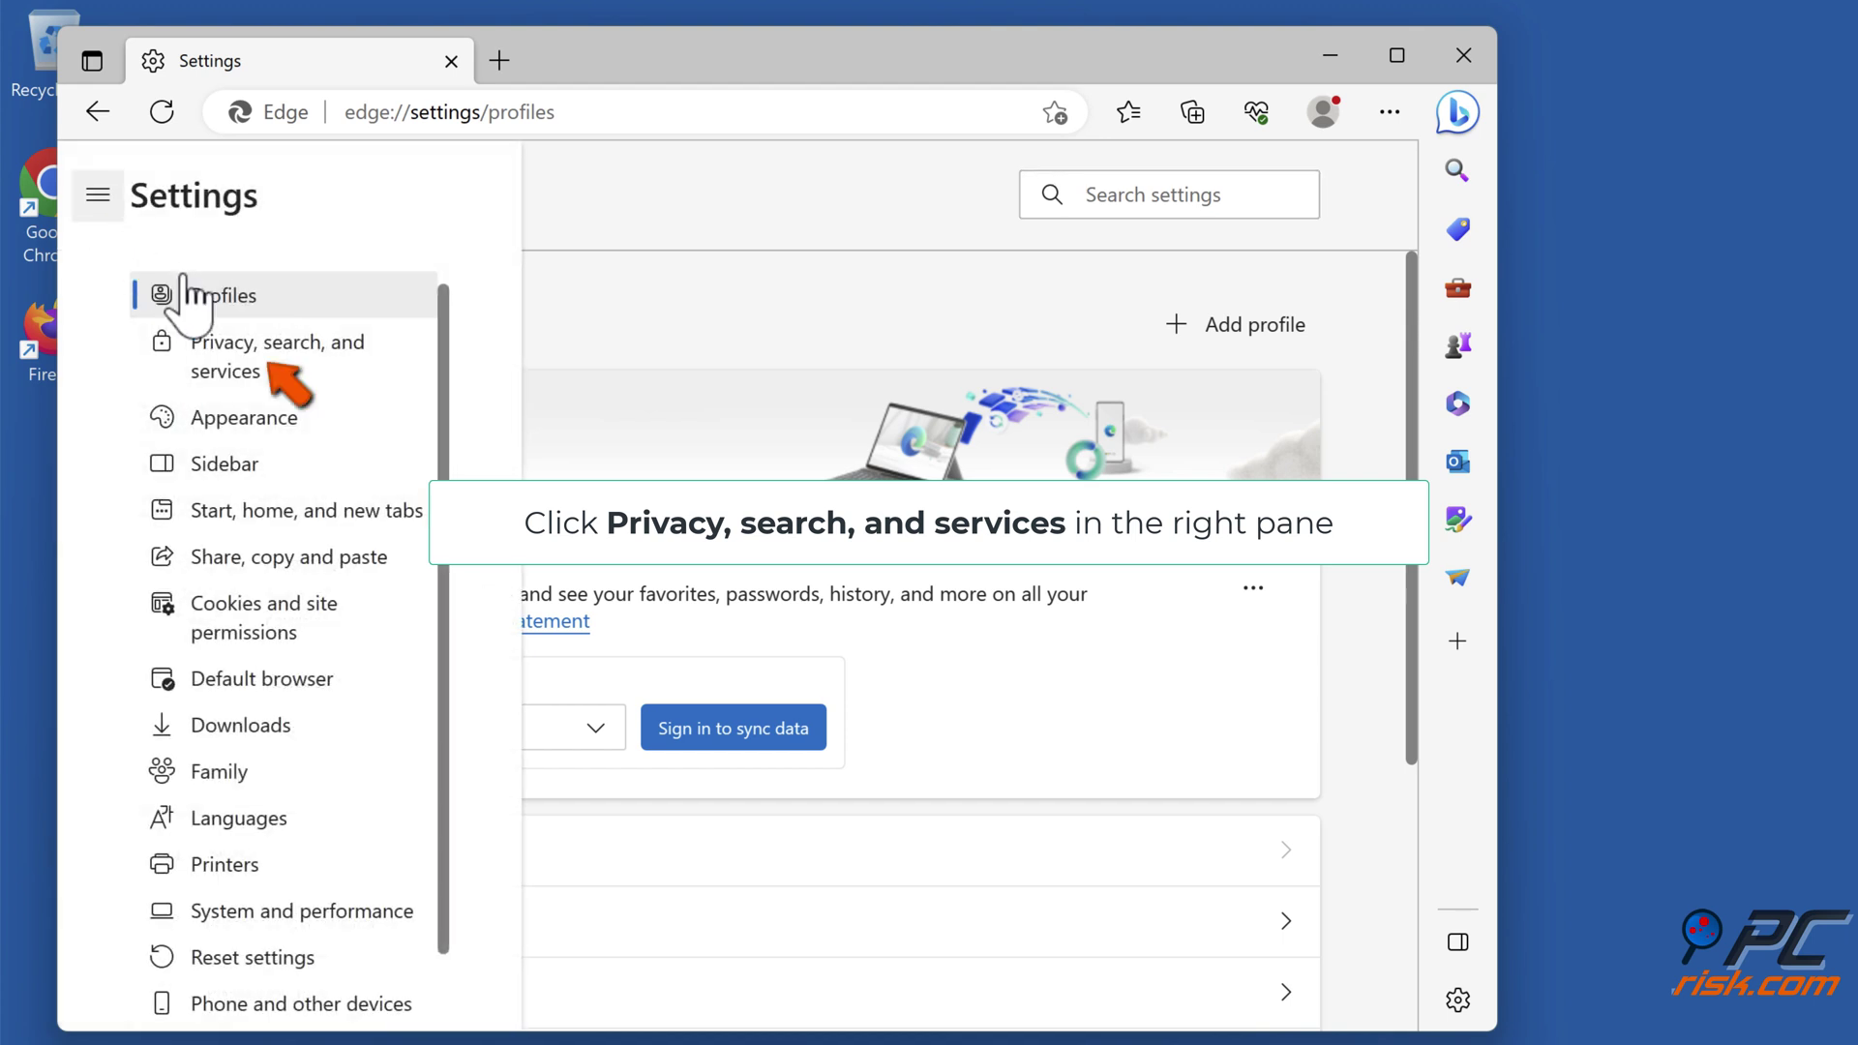
- Go to Privacy, search, and services and open Choose what to clear
left_click(275, 366)
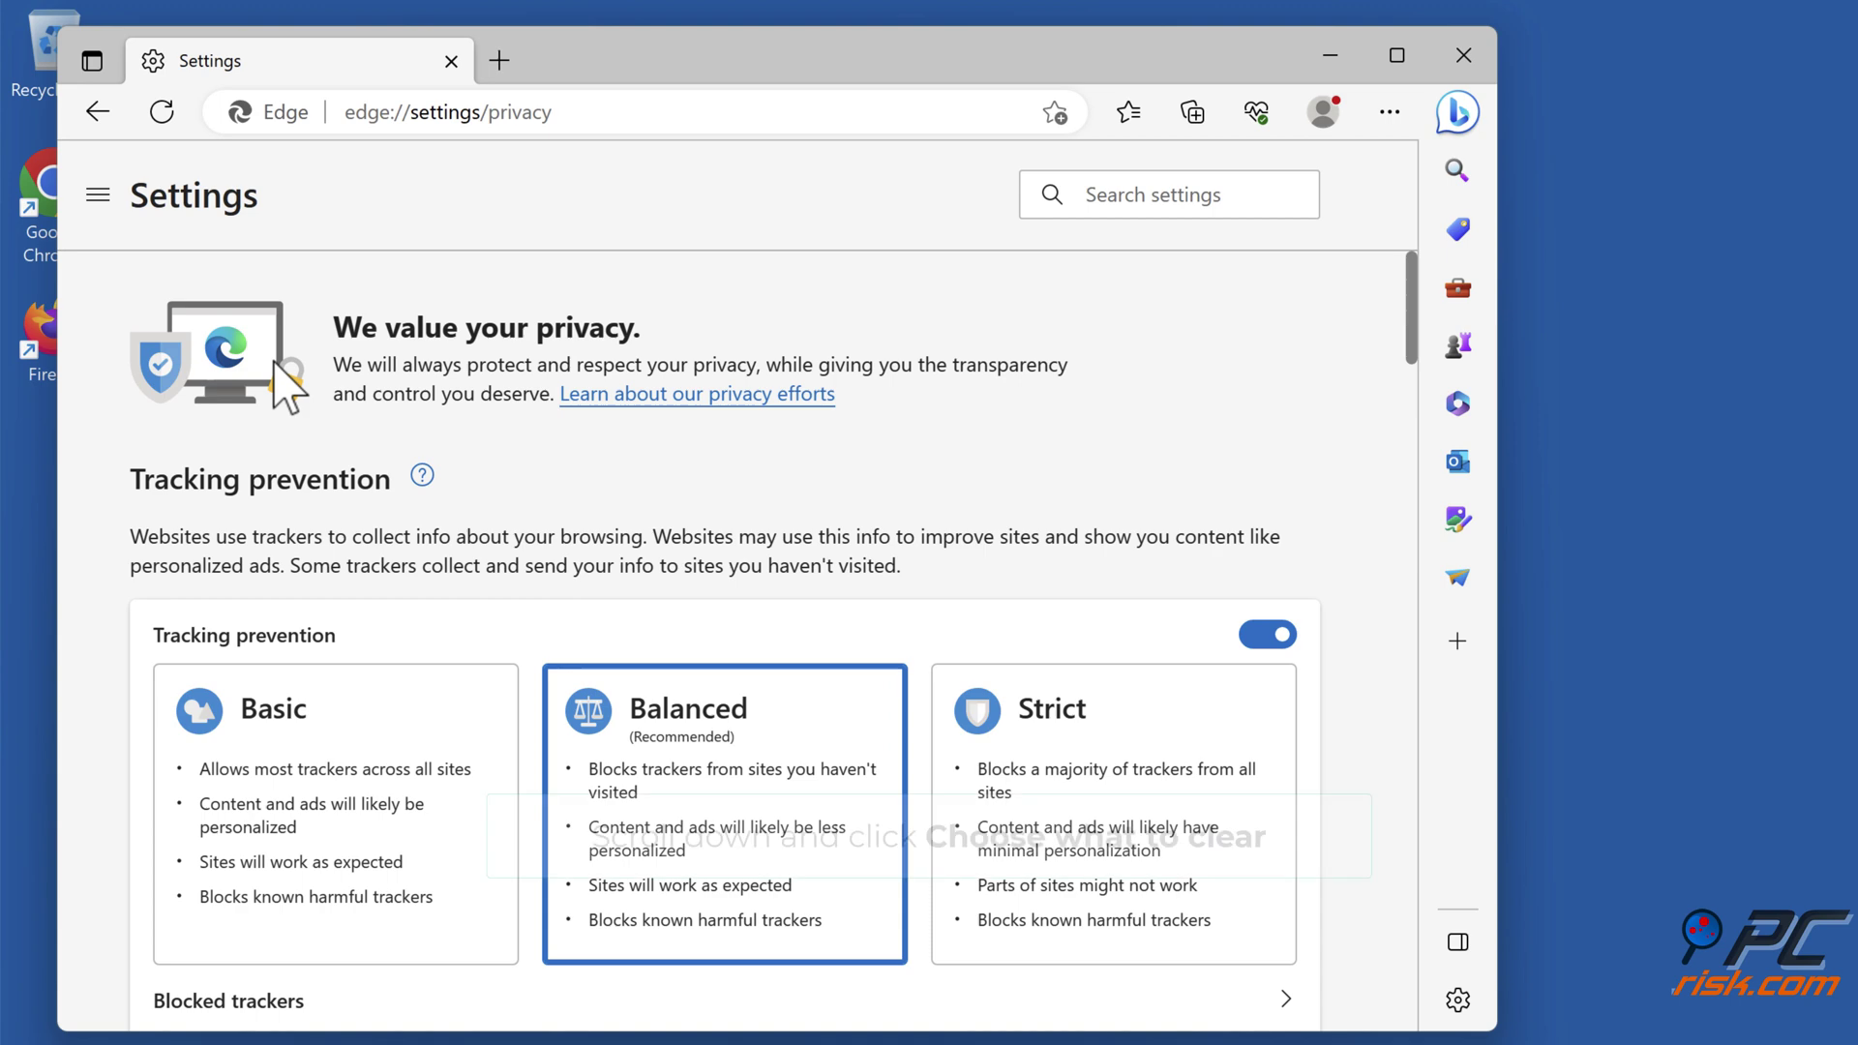
scroll(274, 362, "down", 3)
scroll(274, 361, "down", 6)
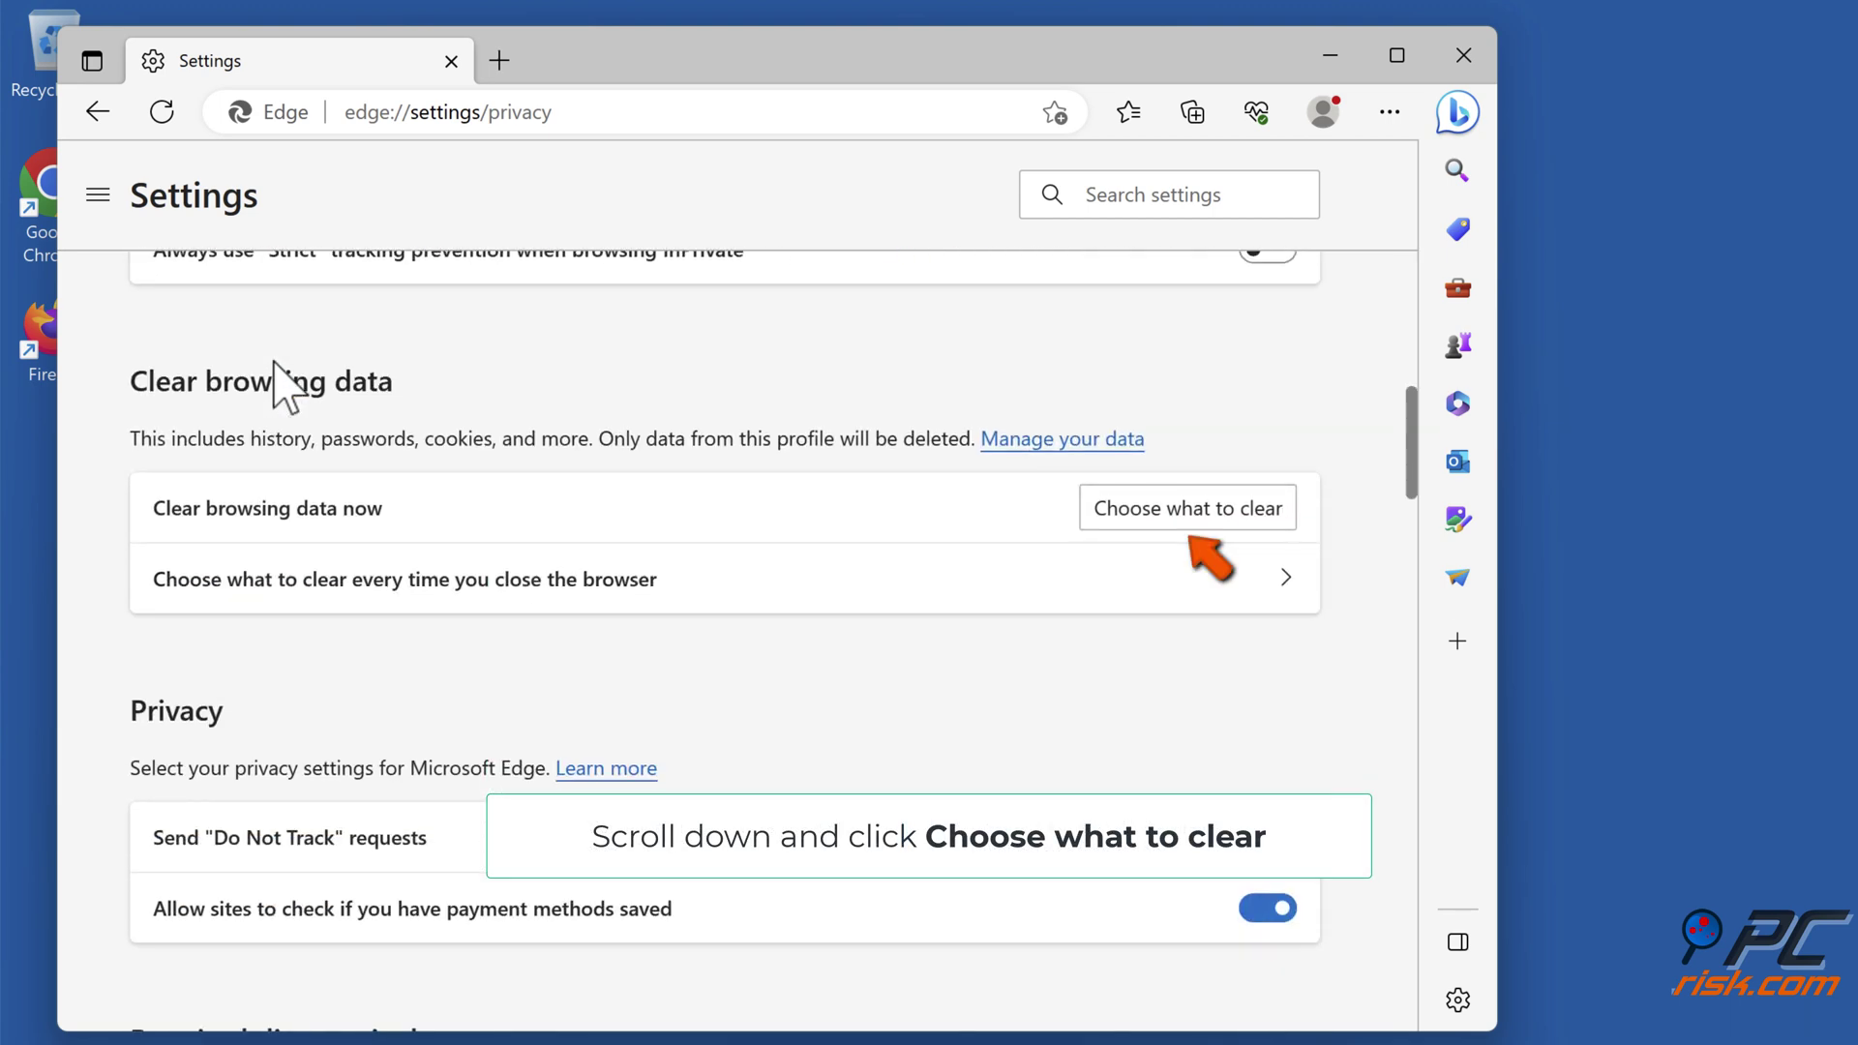
left_click(1188, 522)
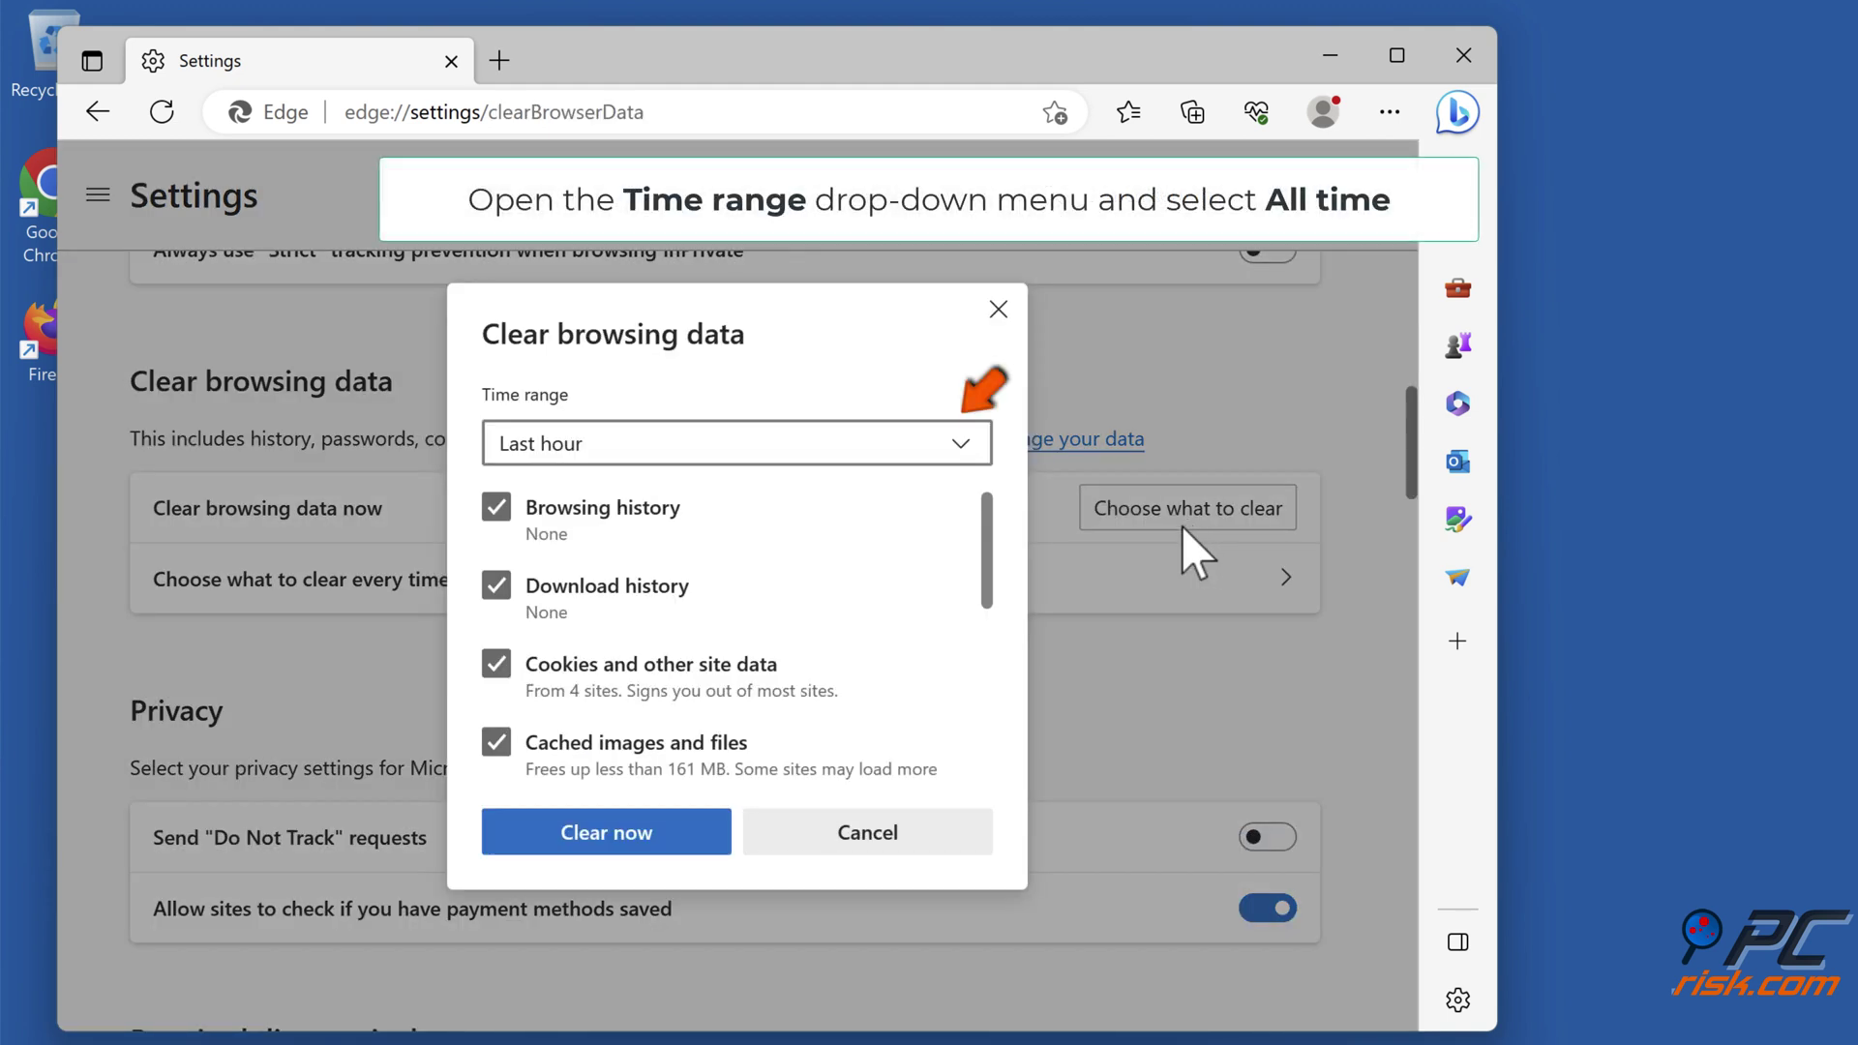
- Clear Edge's history, cookies and cached files with time range All time
left_click(961, 447)
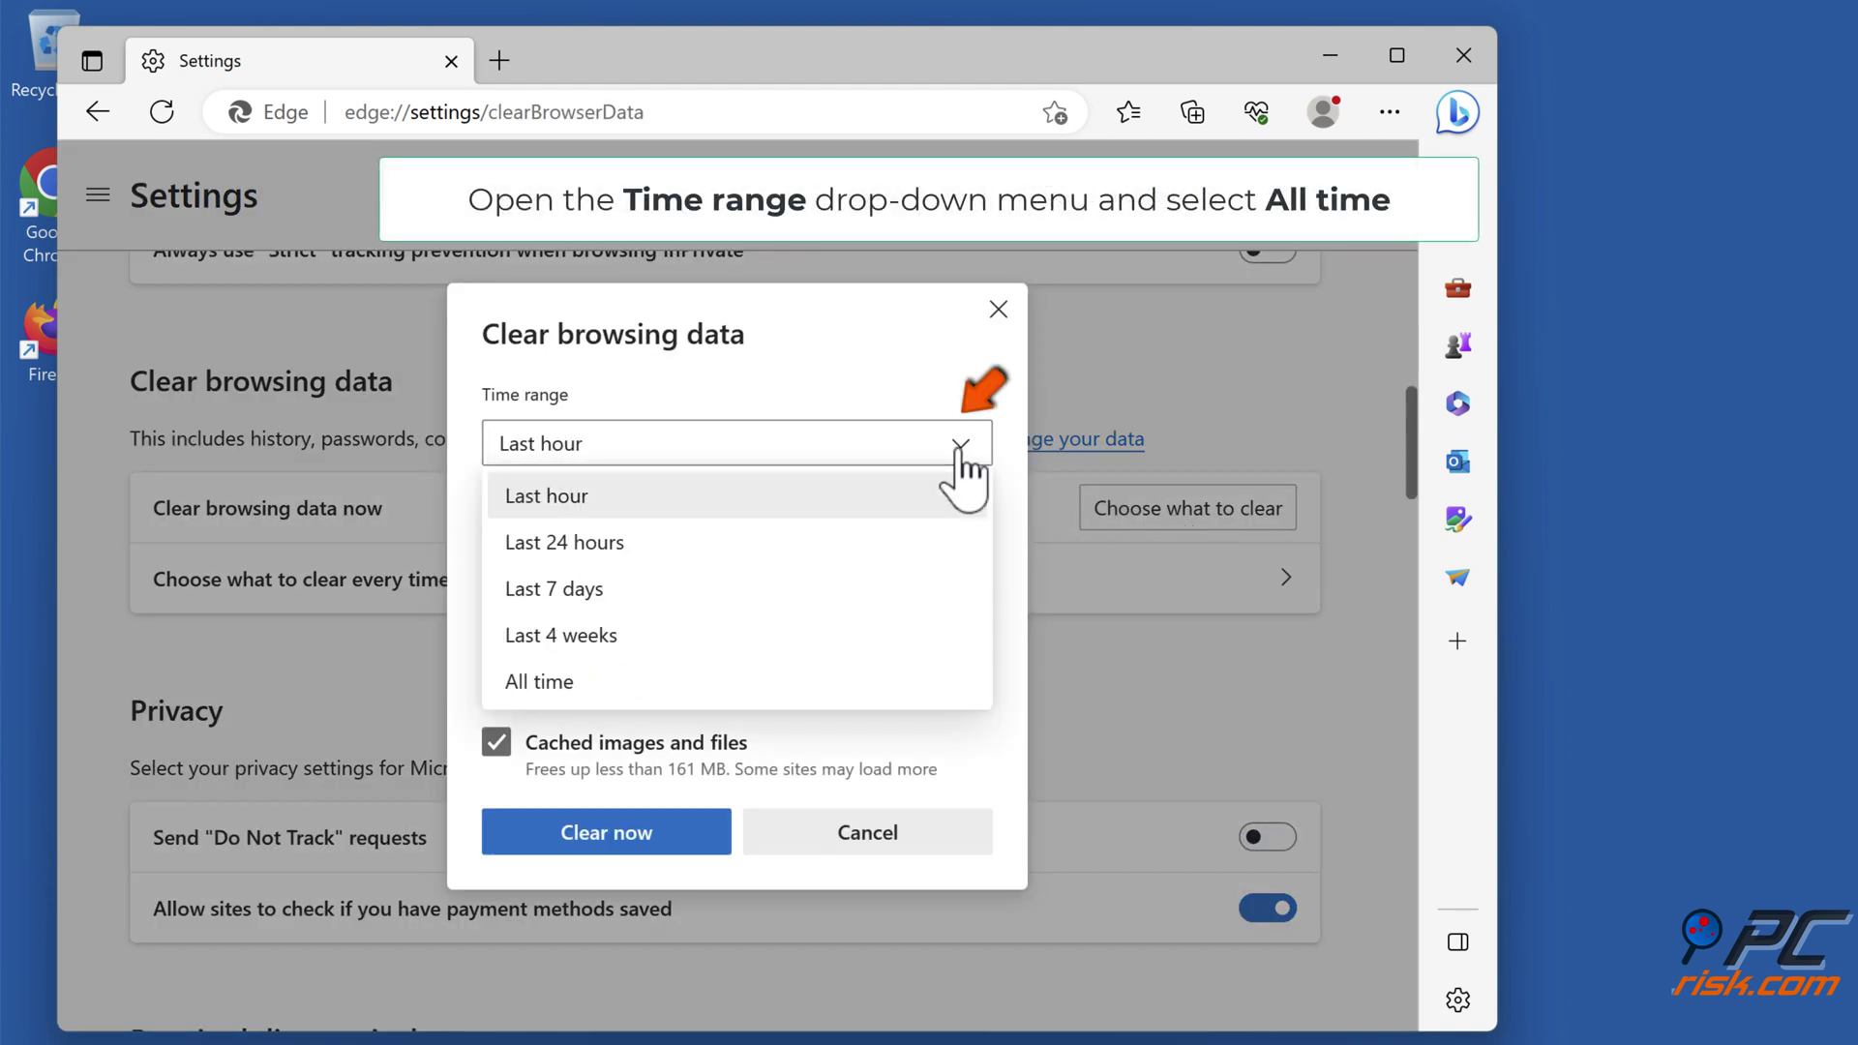
left_click(584, 684)
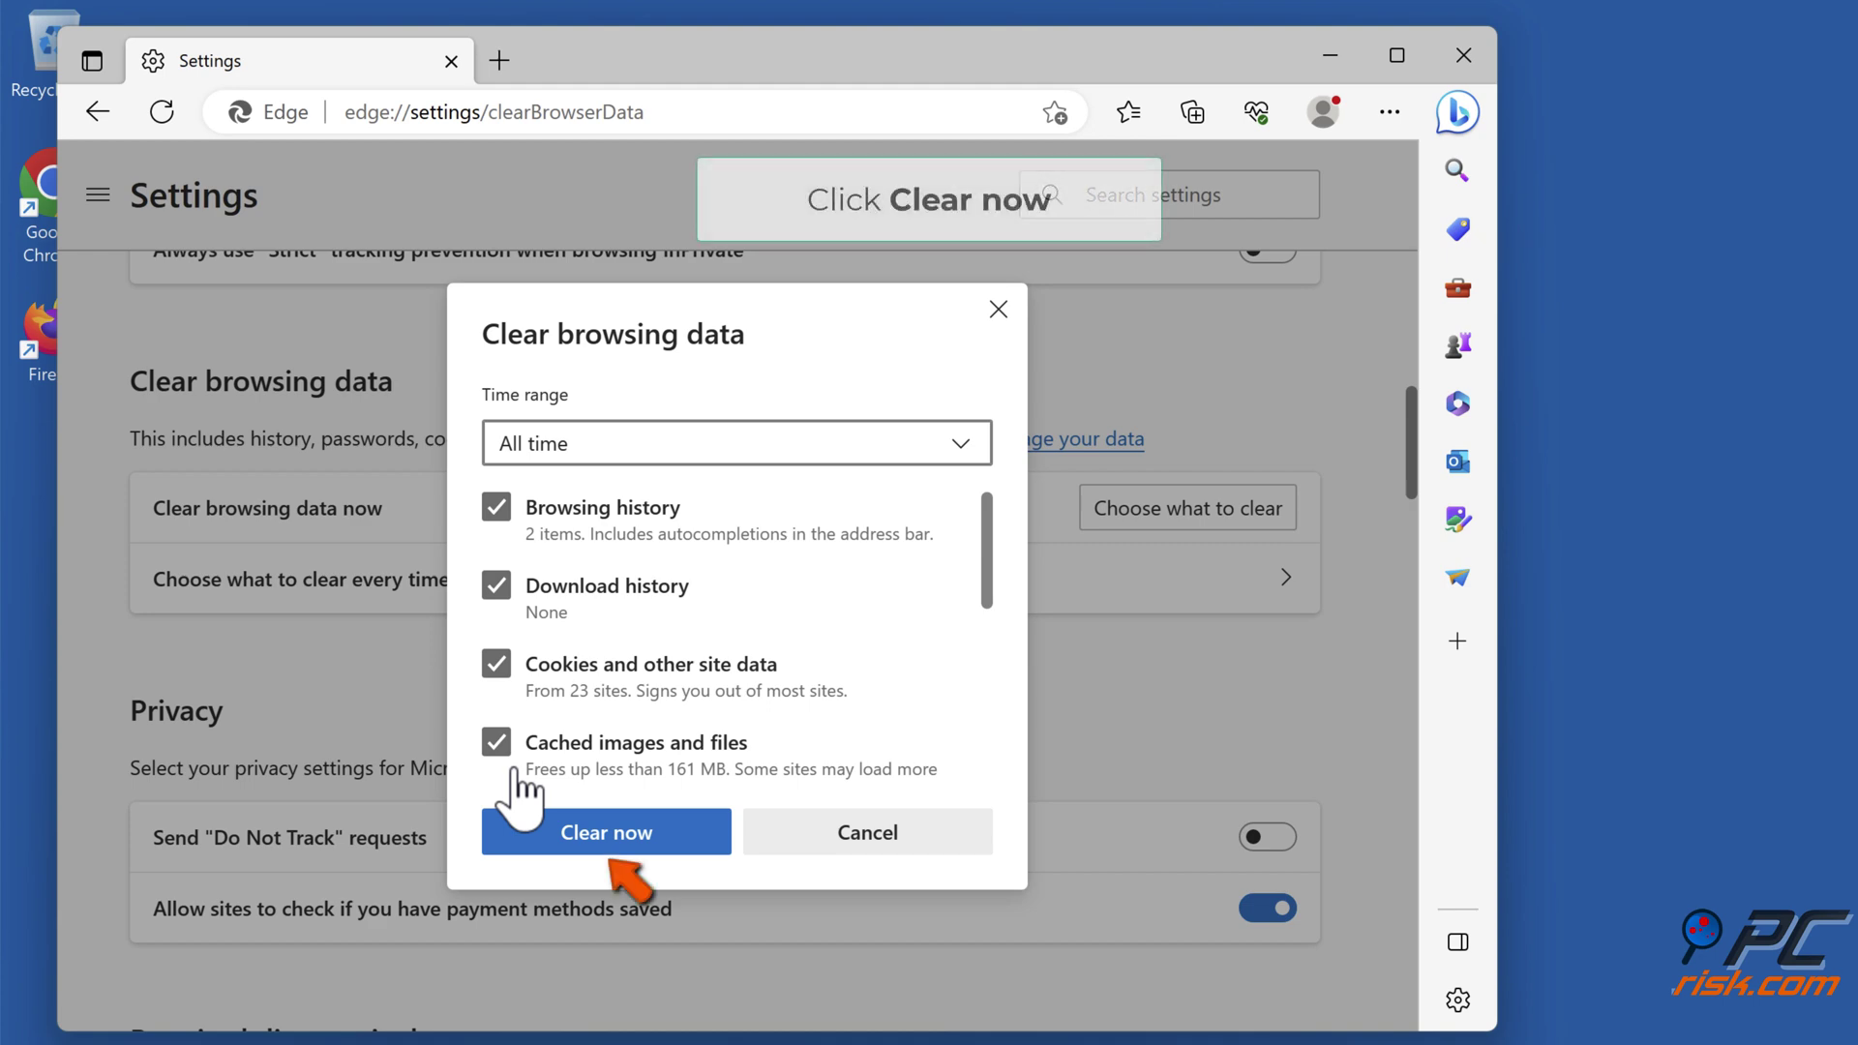
left_click(612, 835)
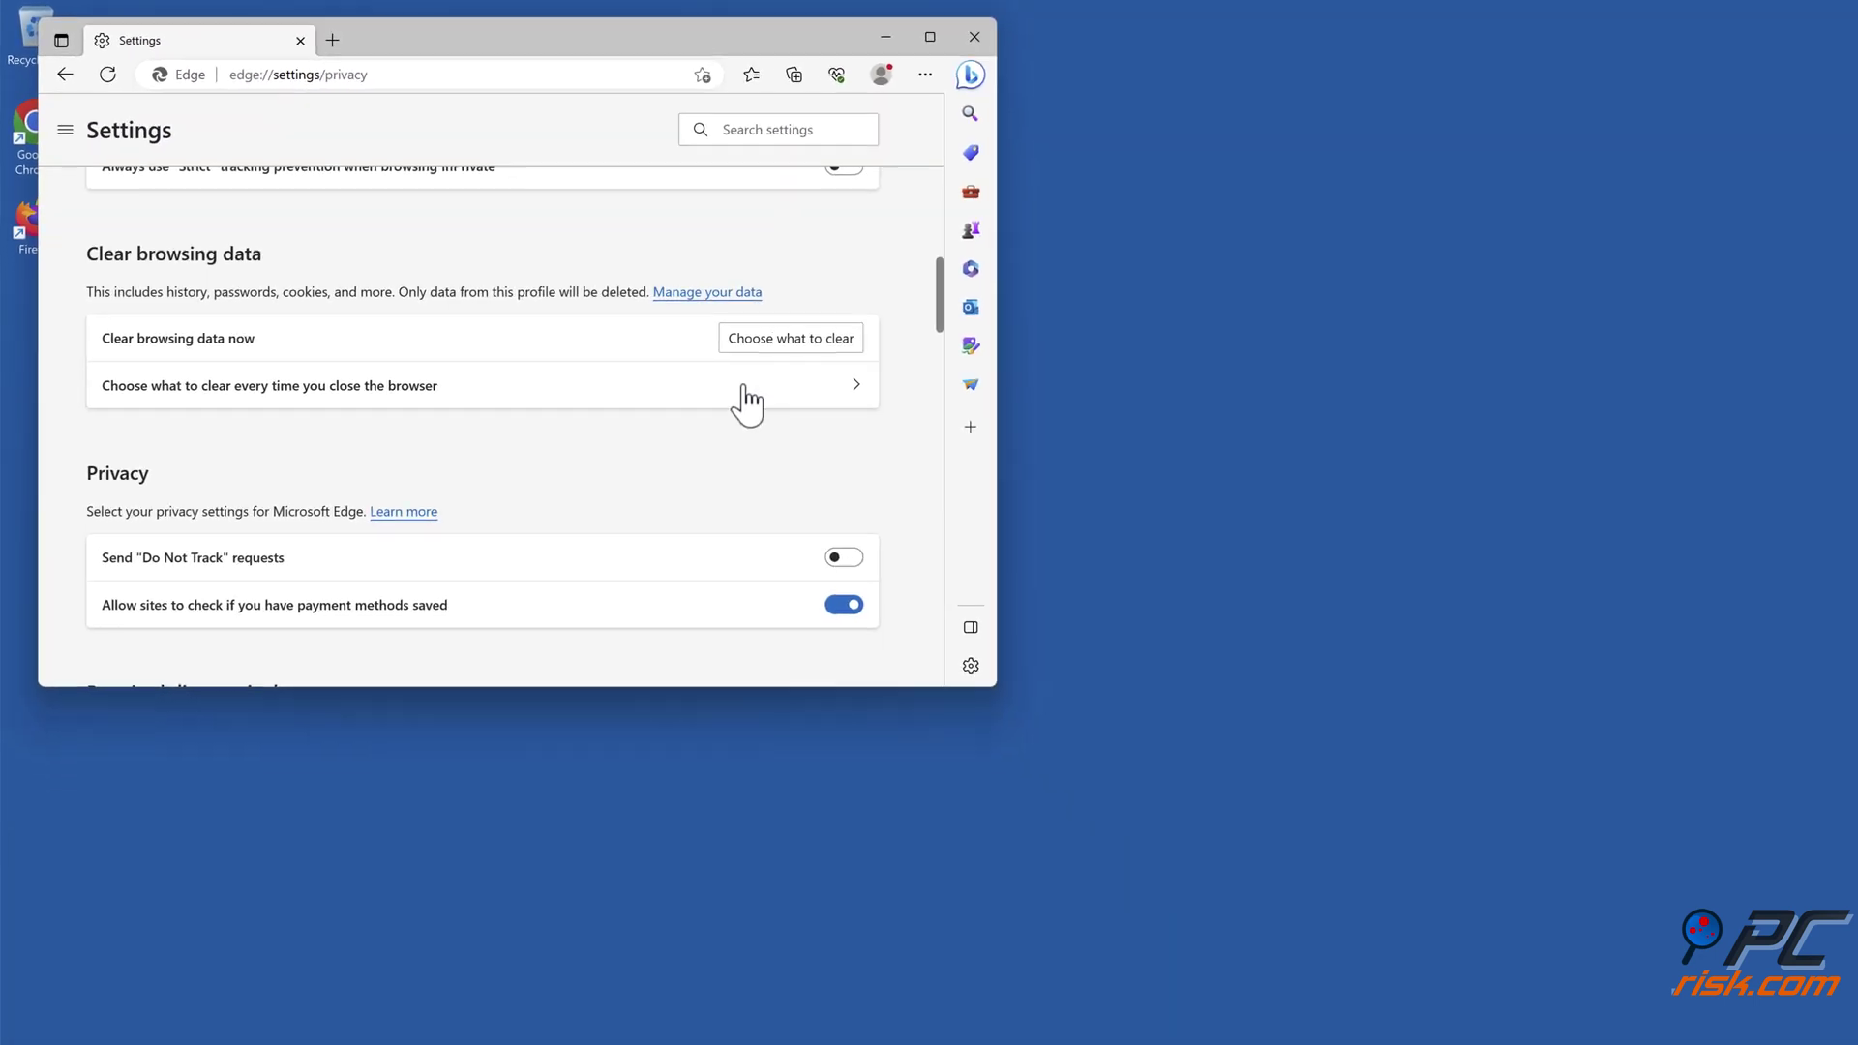
- Close Edge, relaunch Chrome and go to the Chrome Web Store via Extensions
left_click(914, 36)
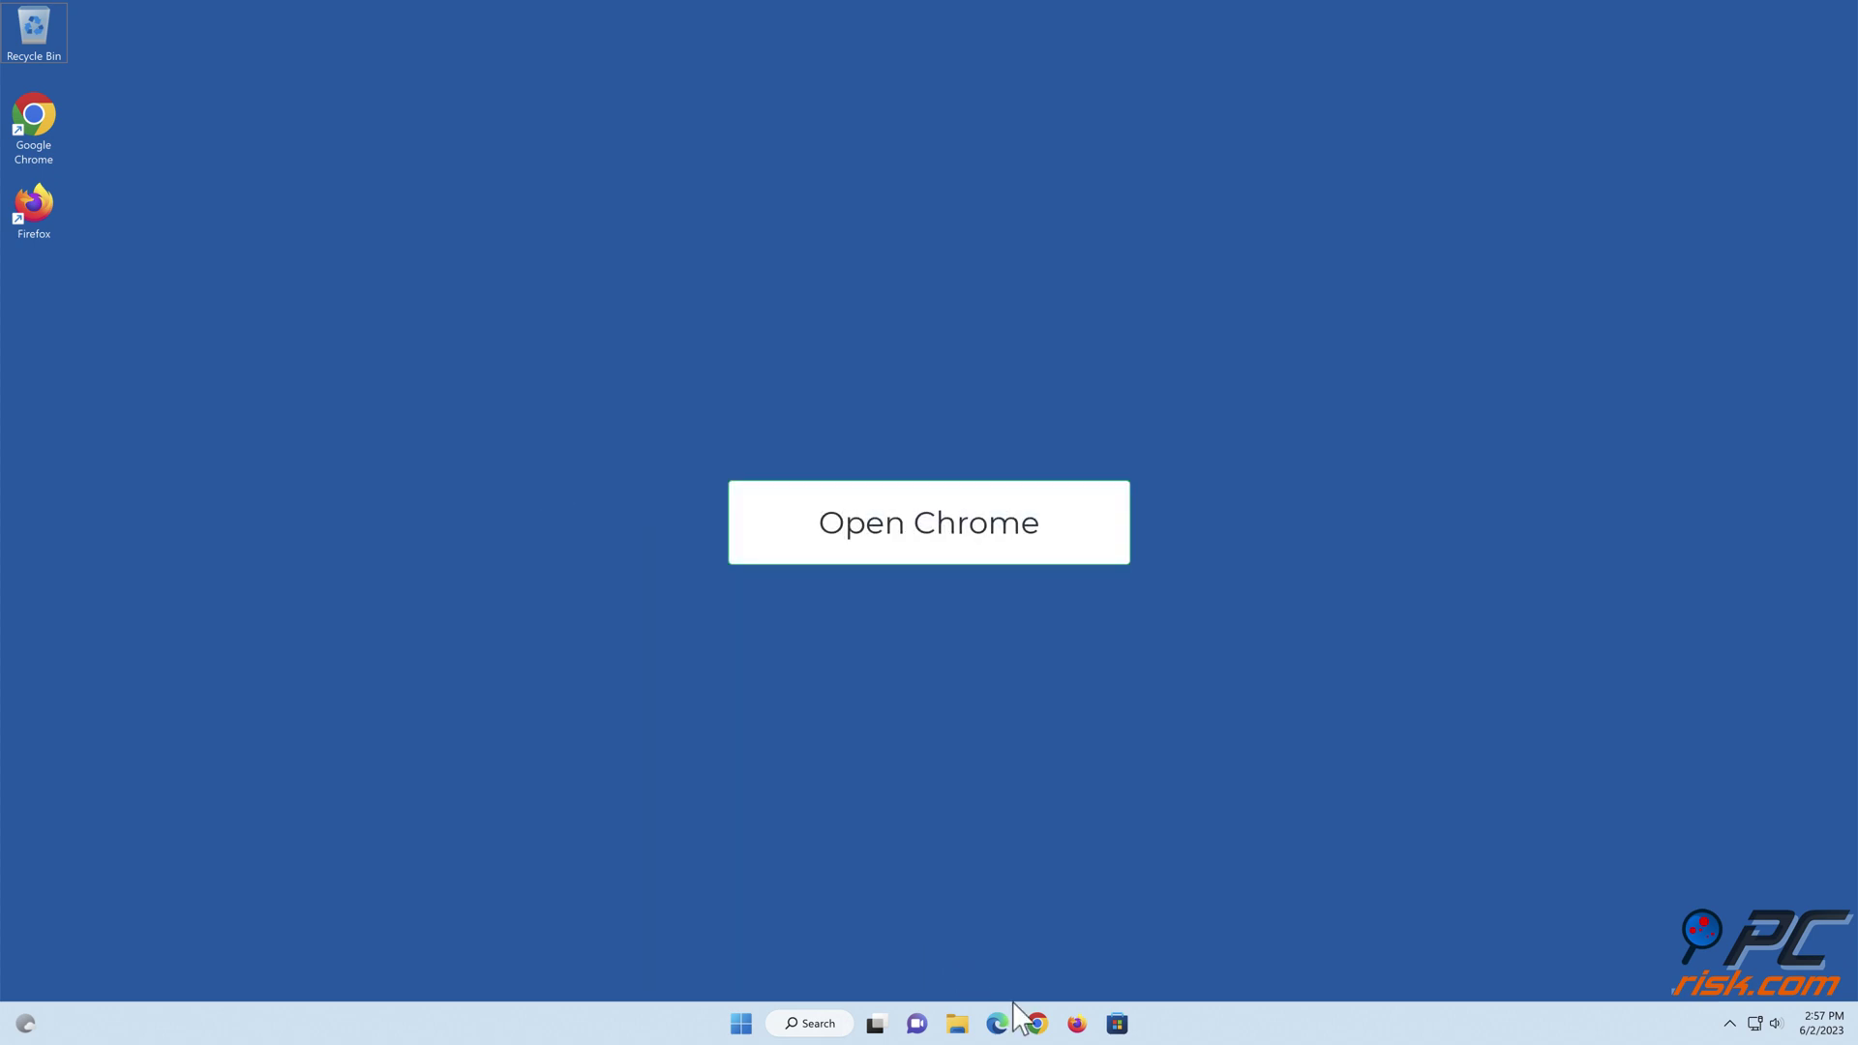
left_click(1037, 1023)
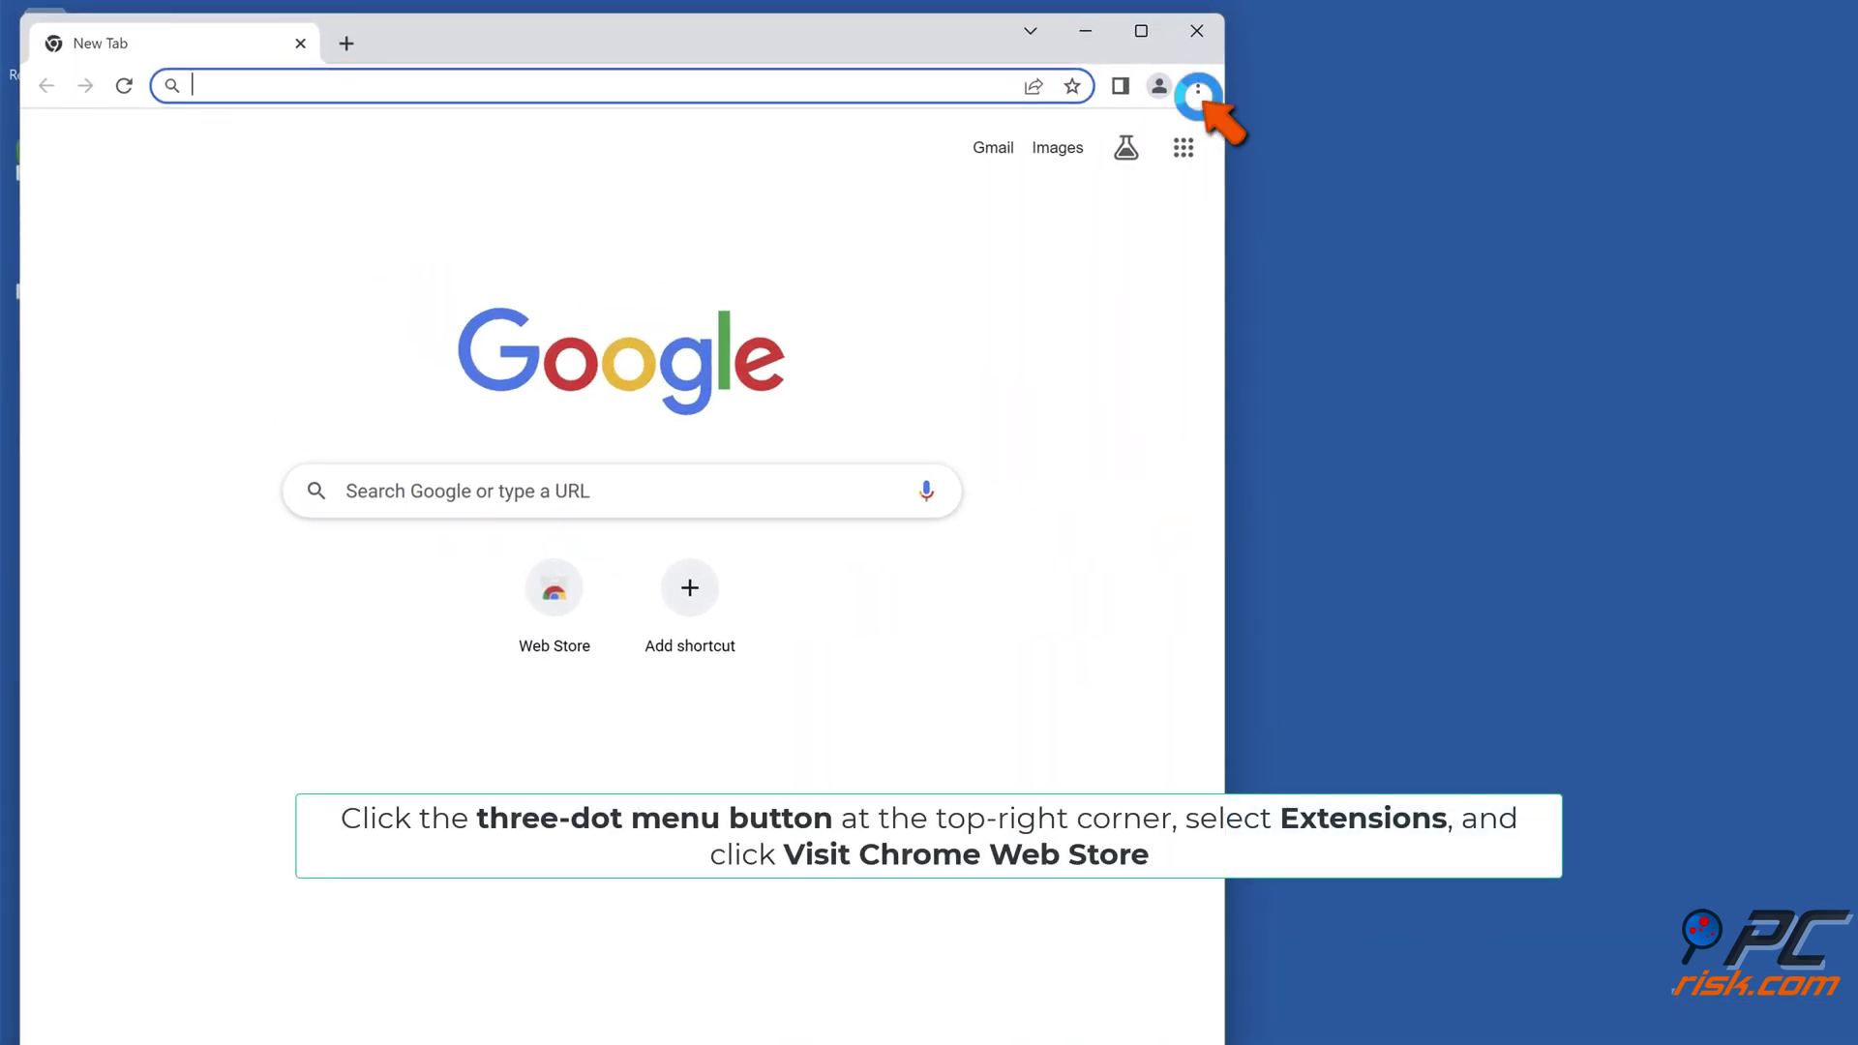
left_click(1198, 87)
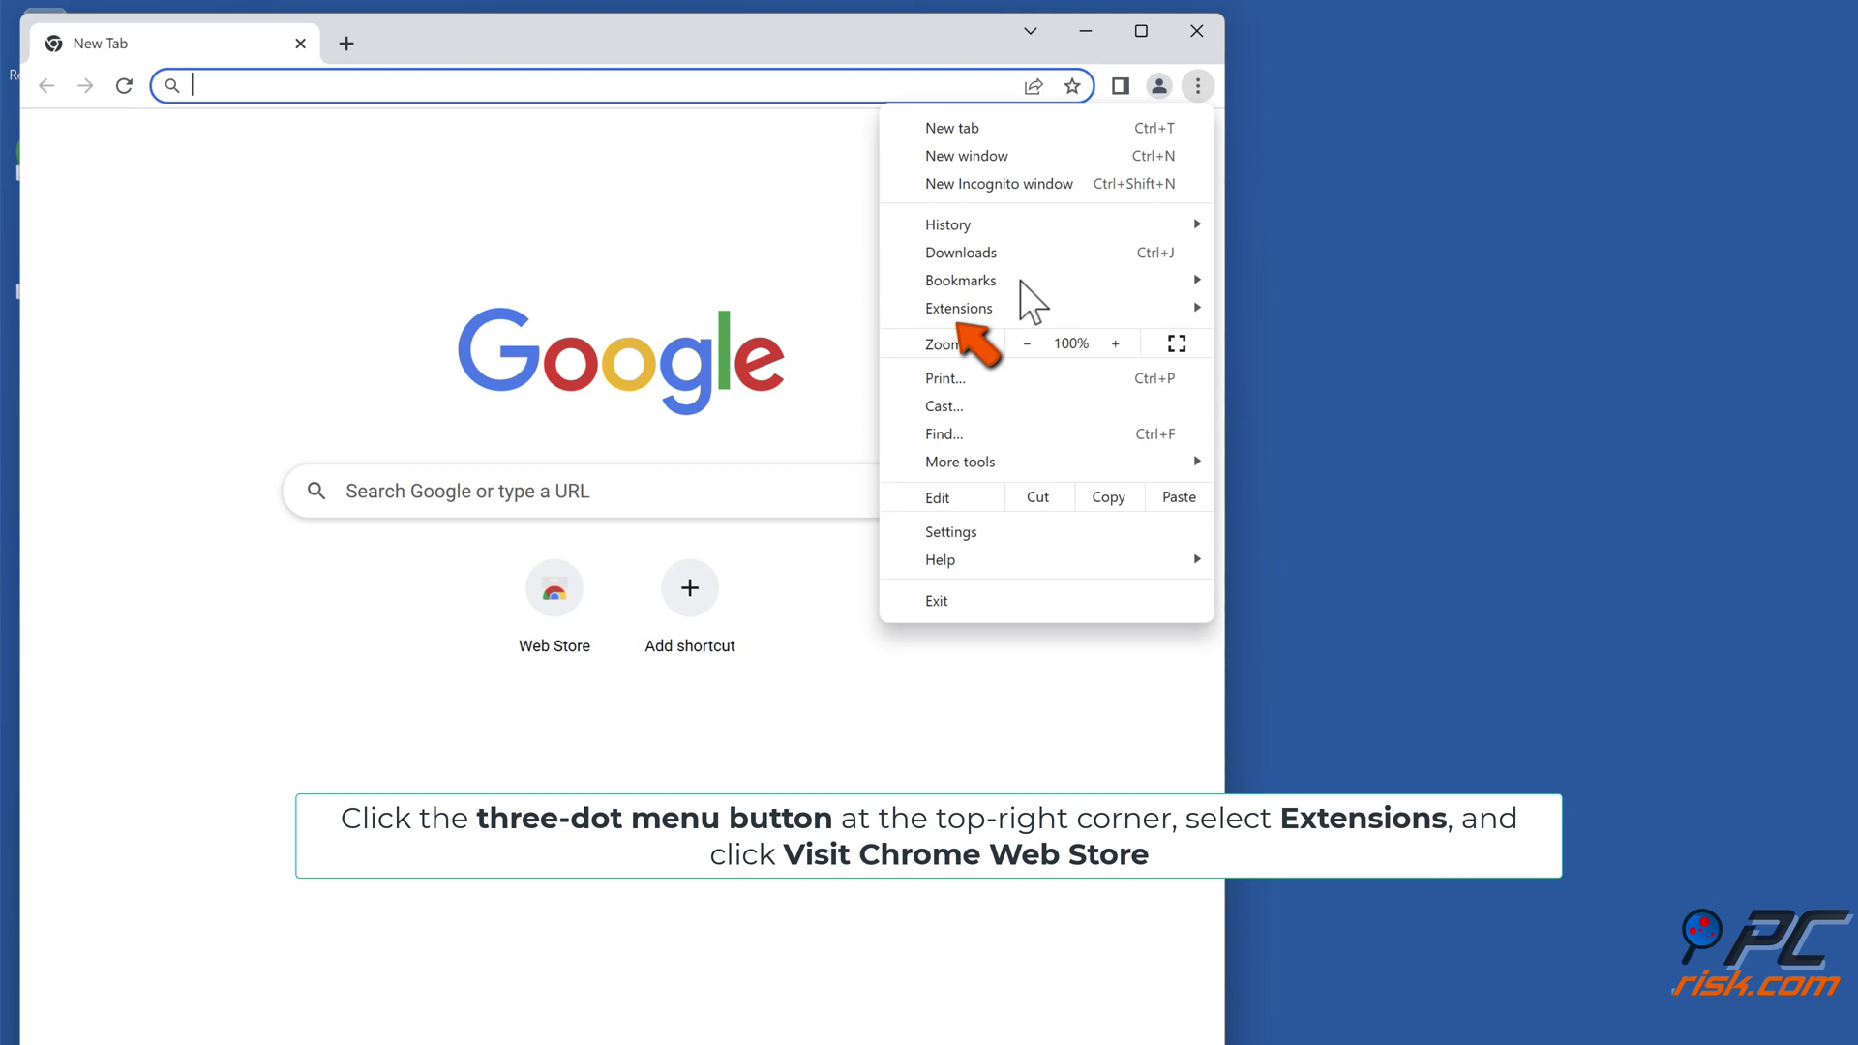
mouse_move(1008, 317)
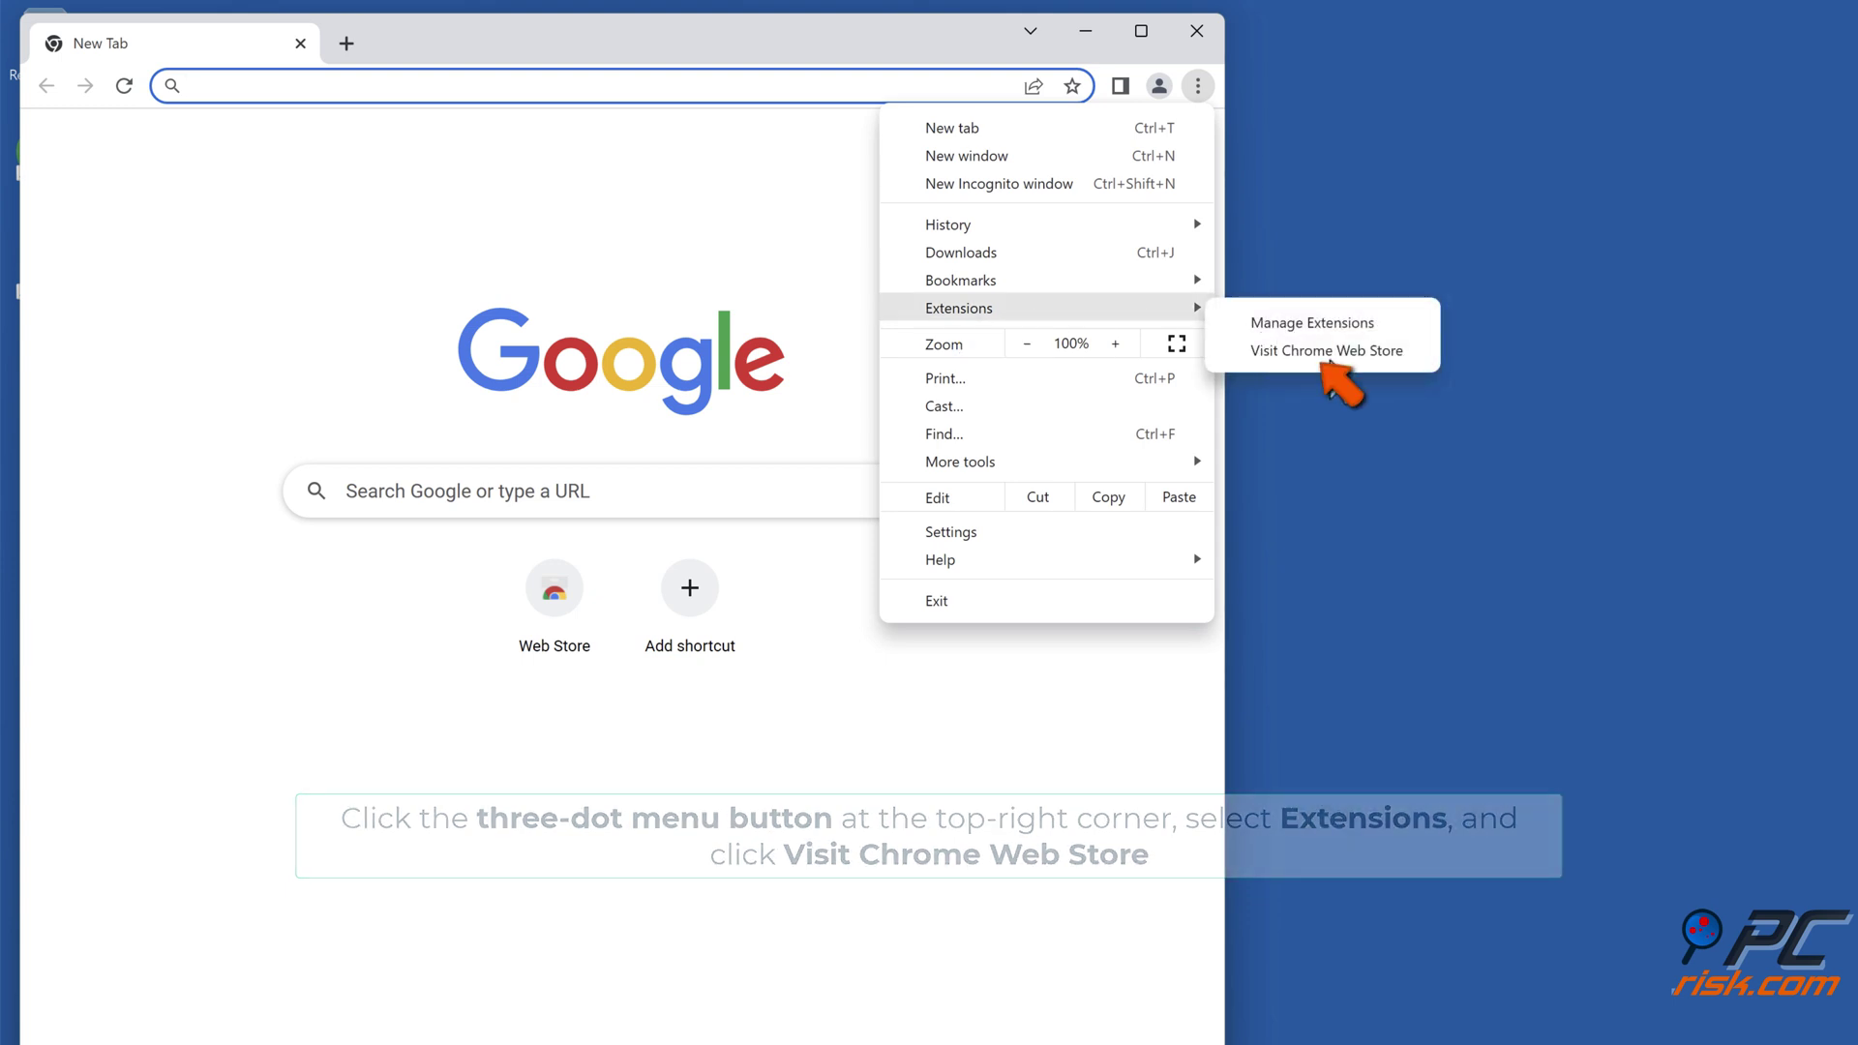
left_click(1328, 355)
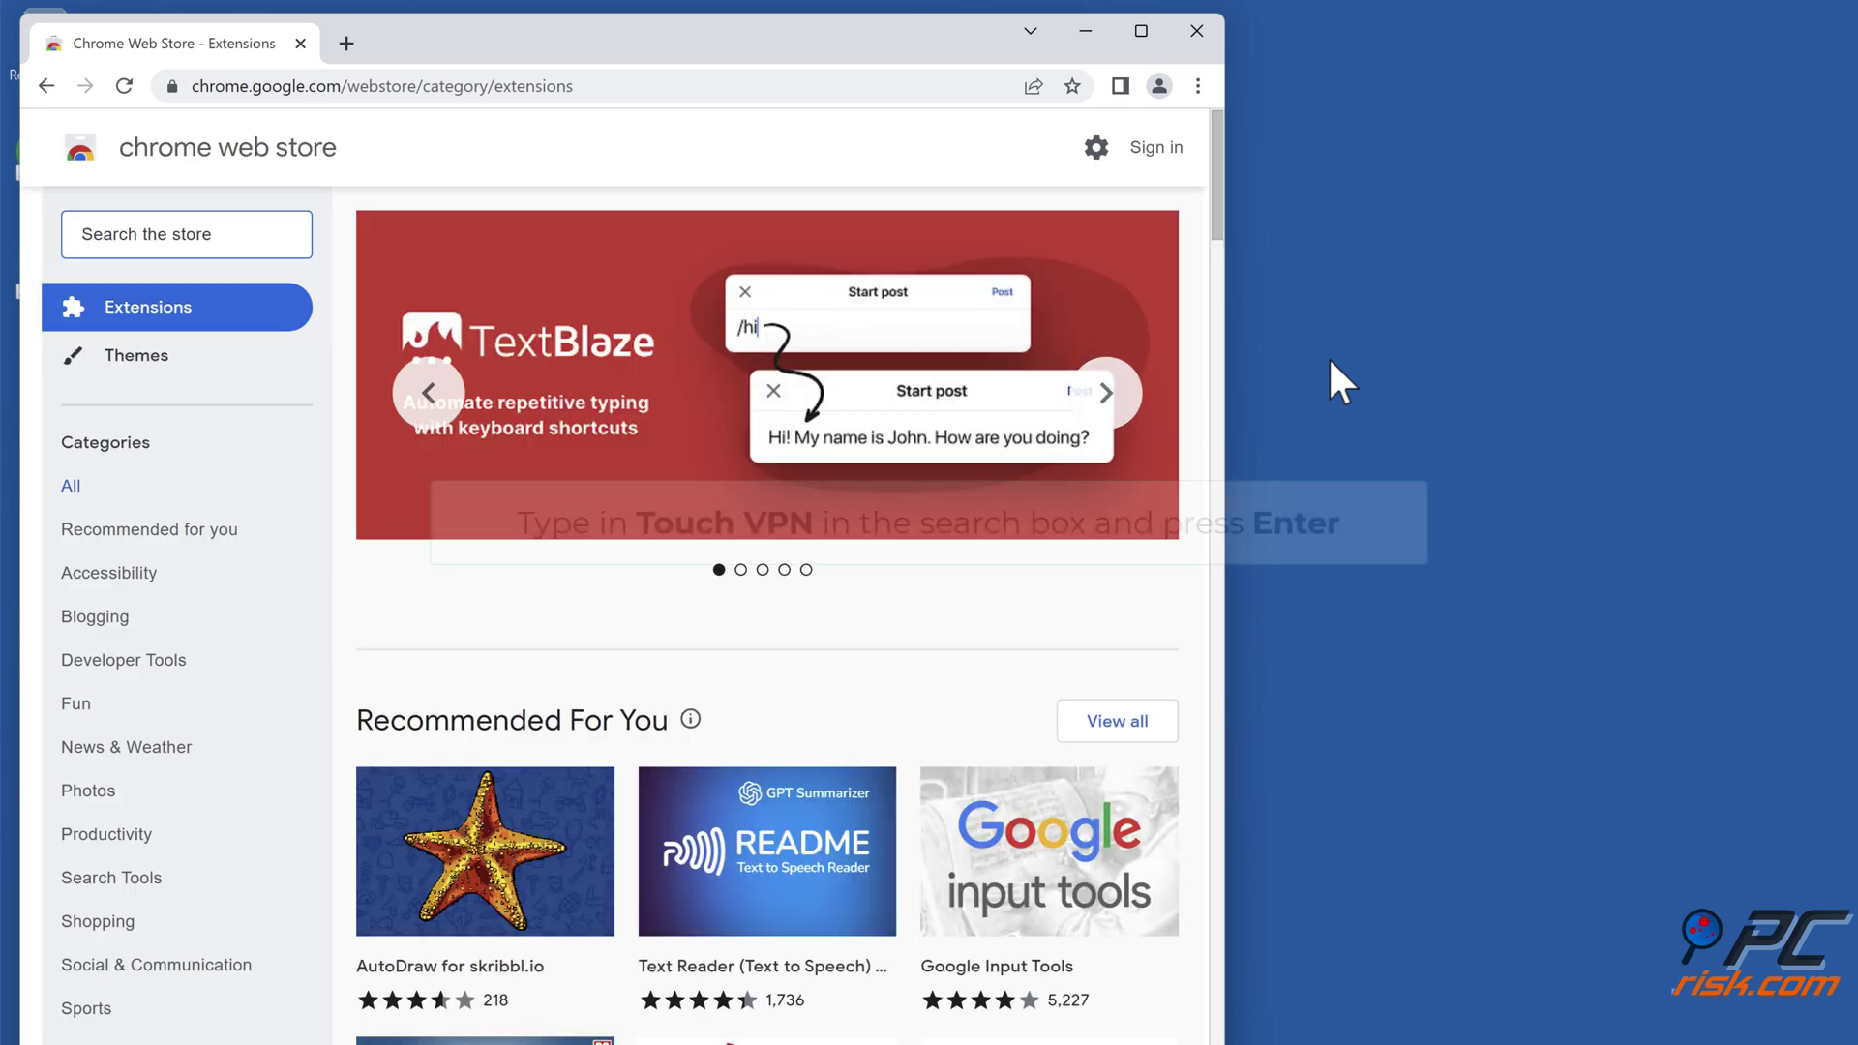
- Search the store for 'touch vpn', add the Touch VPN extension, then close Chrome
type("touch vpn")
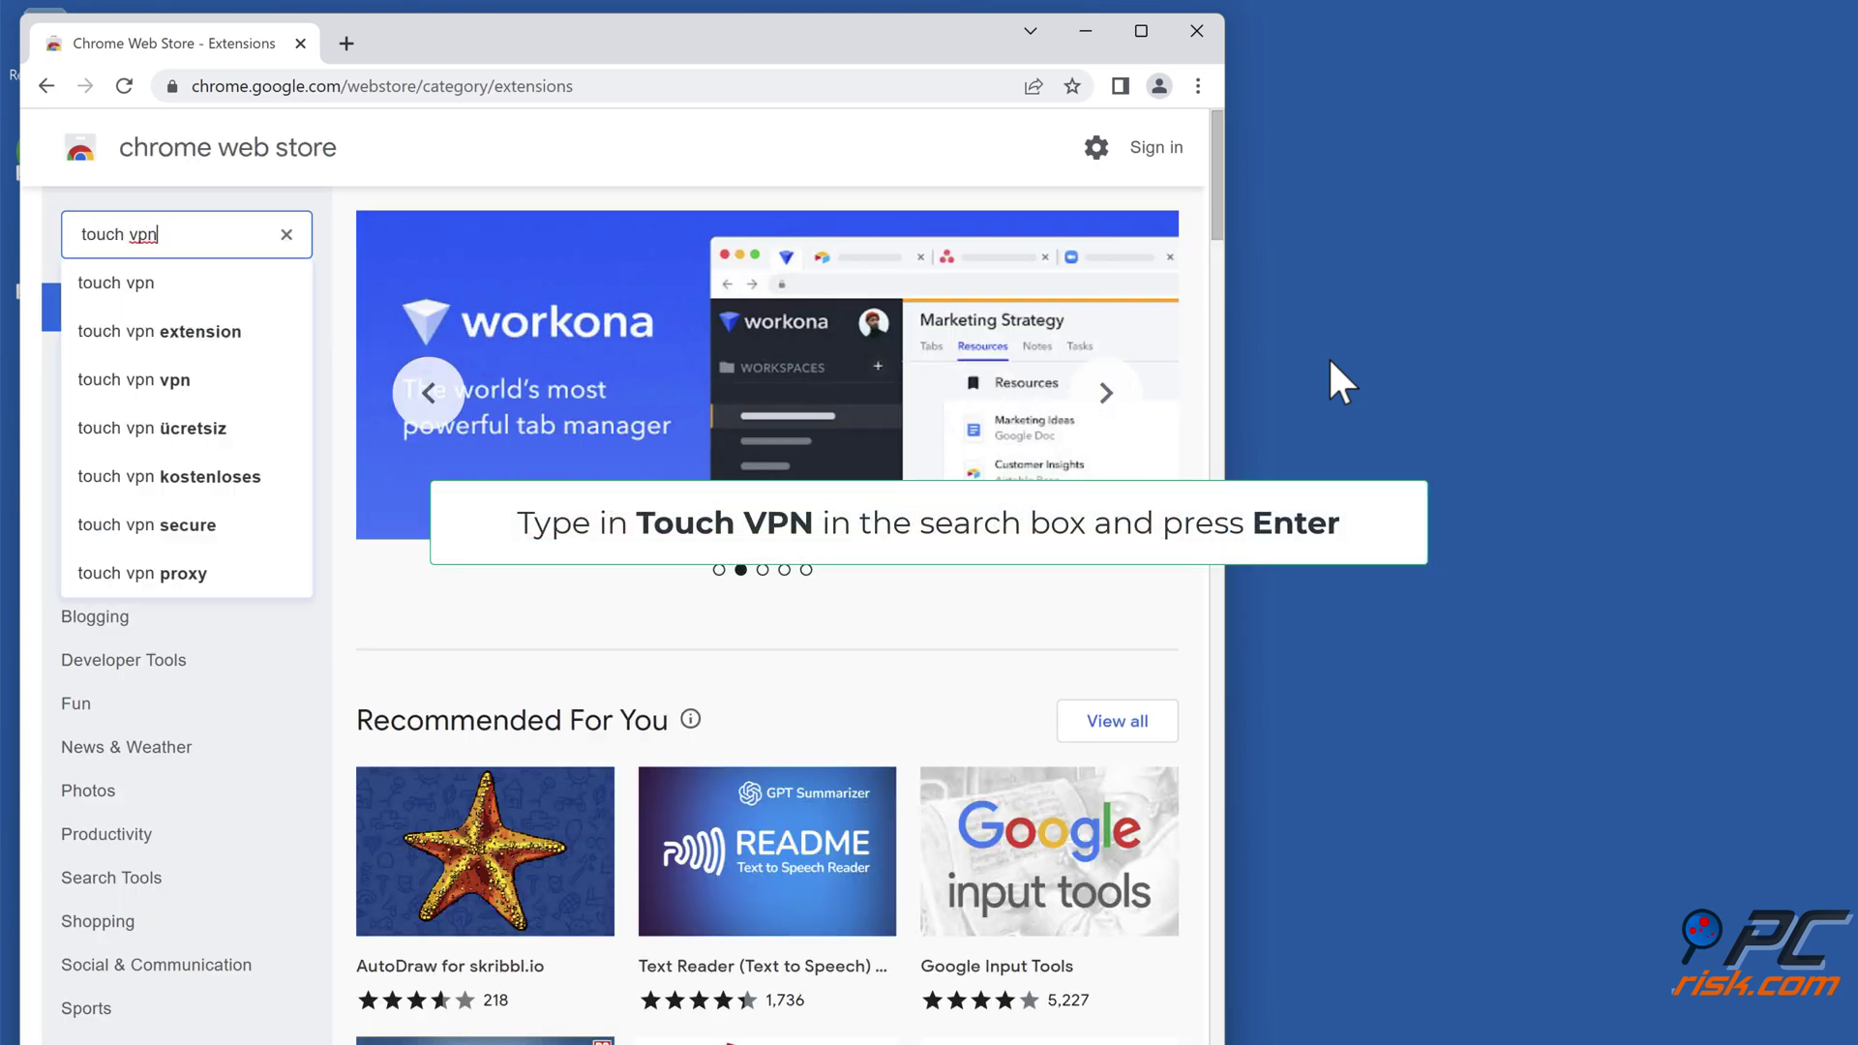
key("Return")
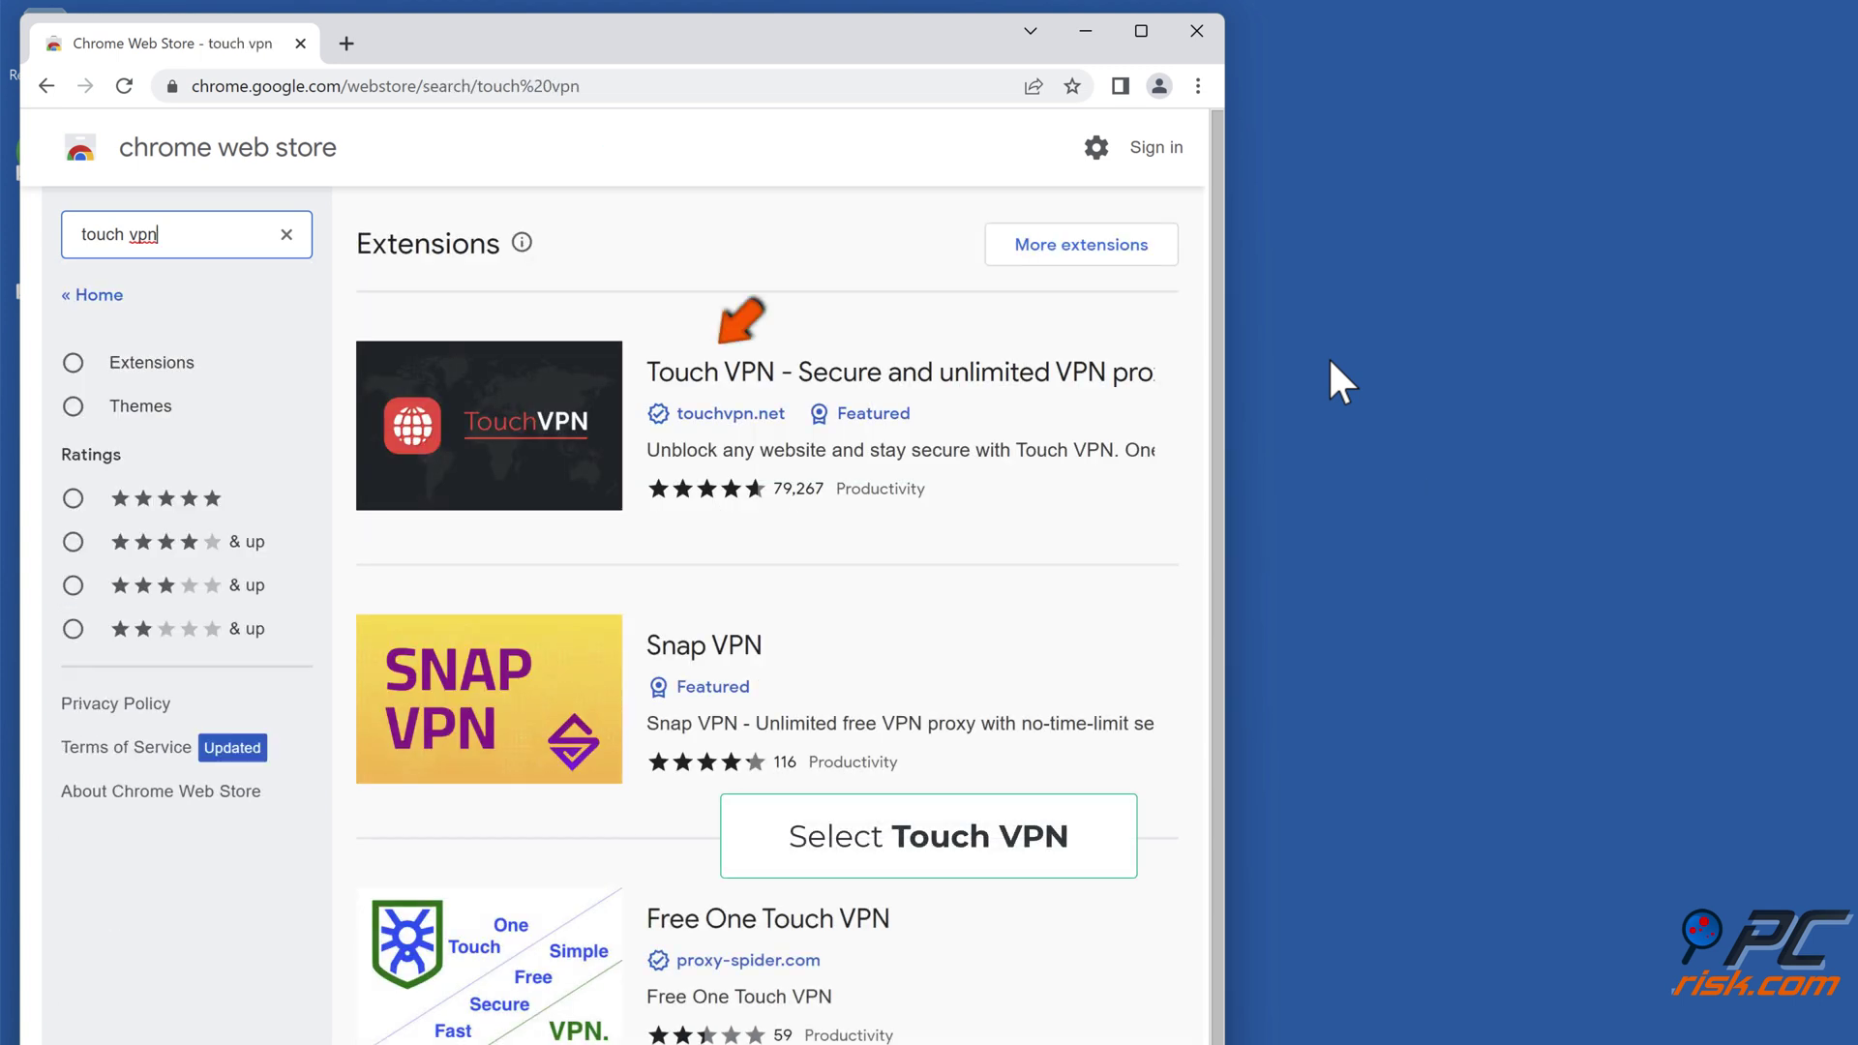
left_click(883, 395)
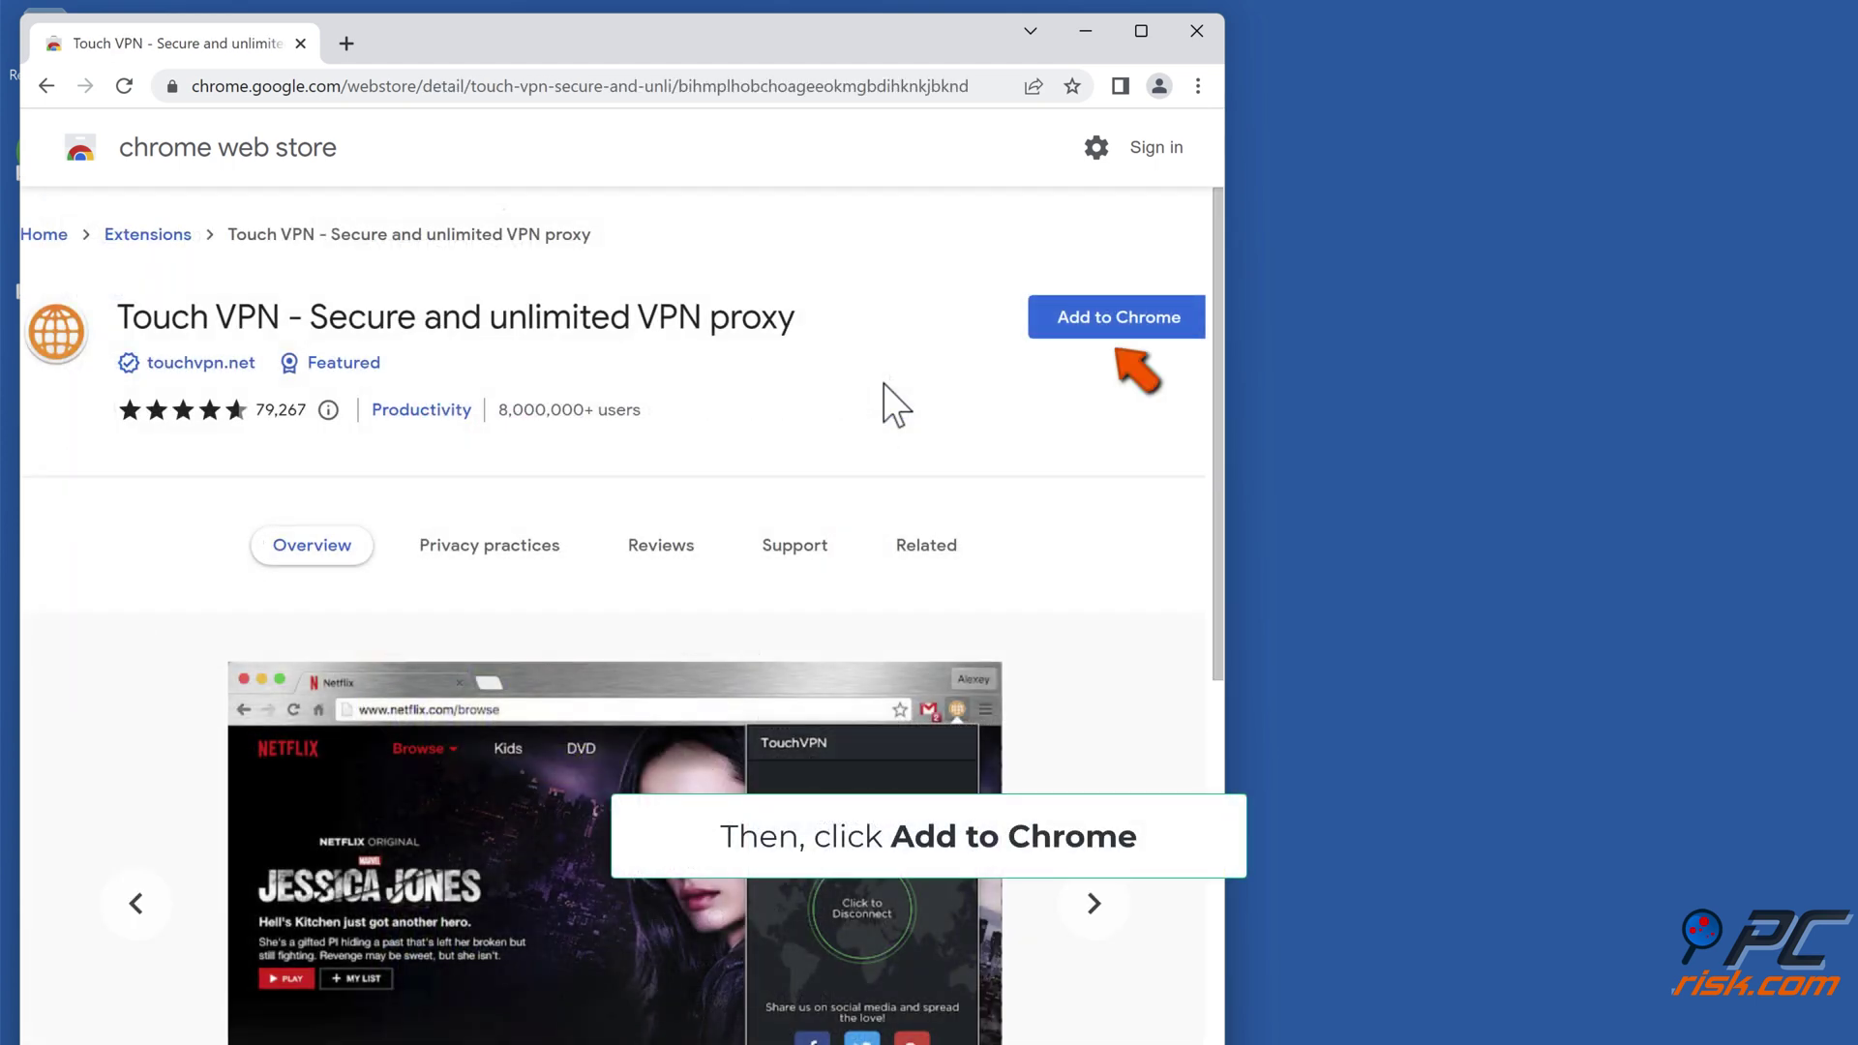
left_click(1114, 328)
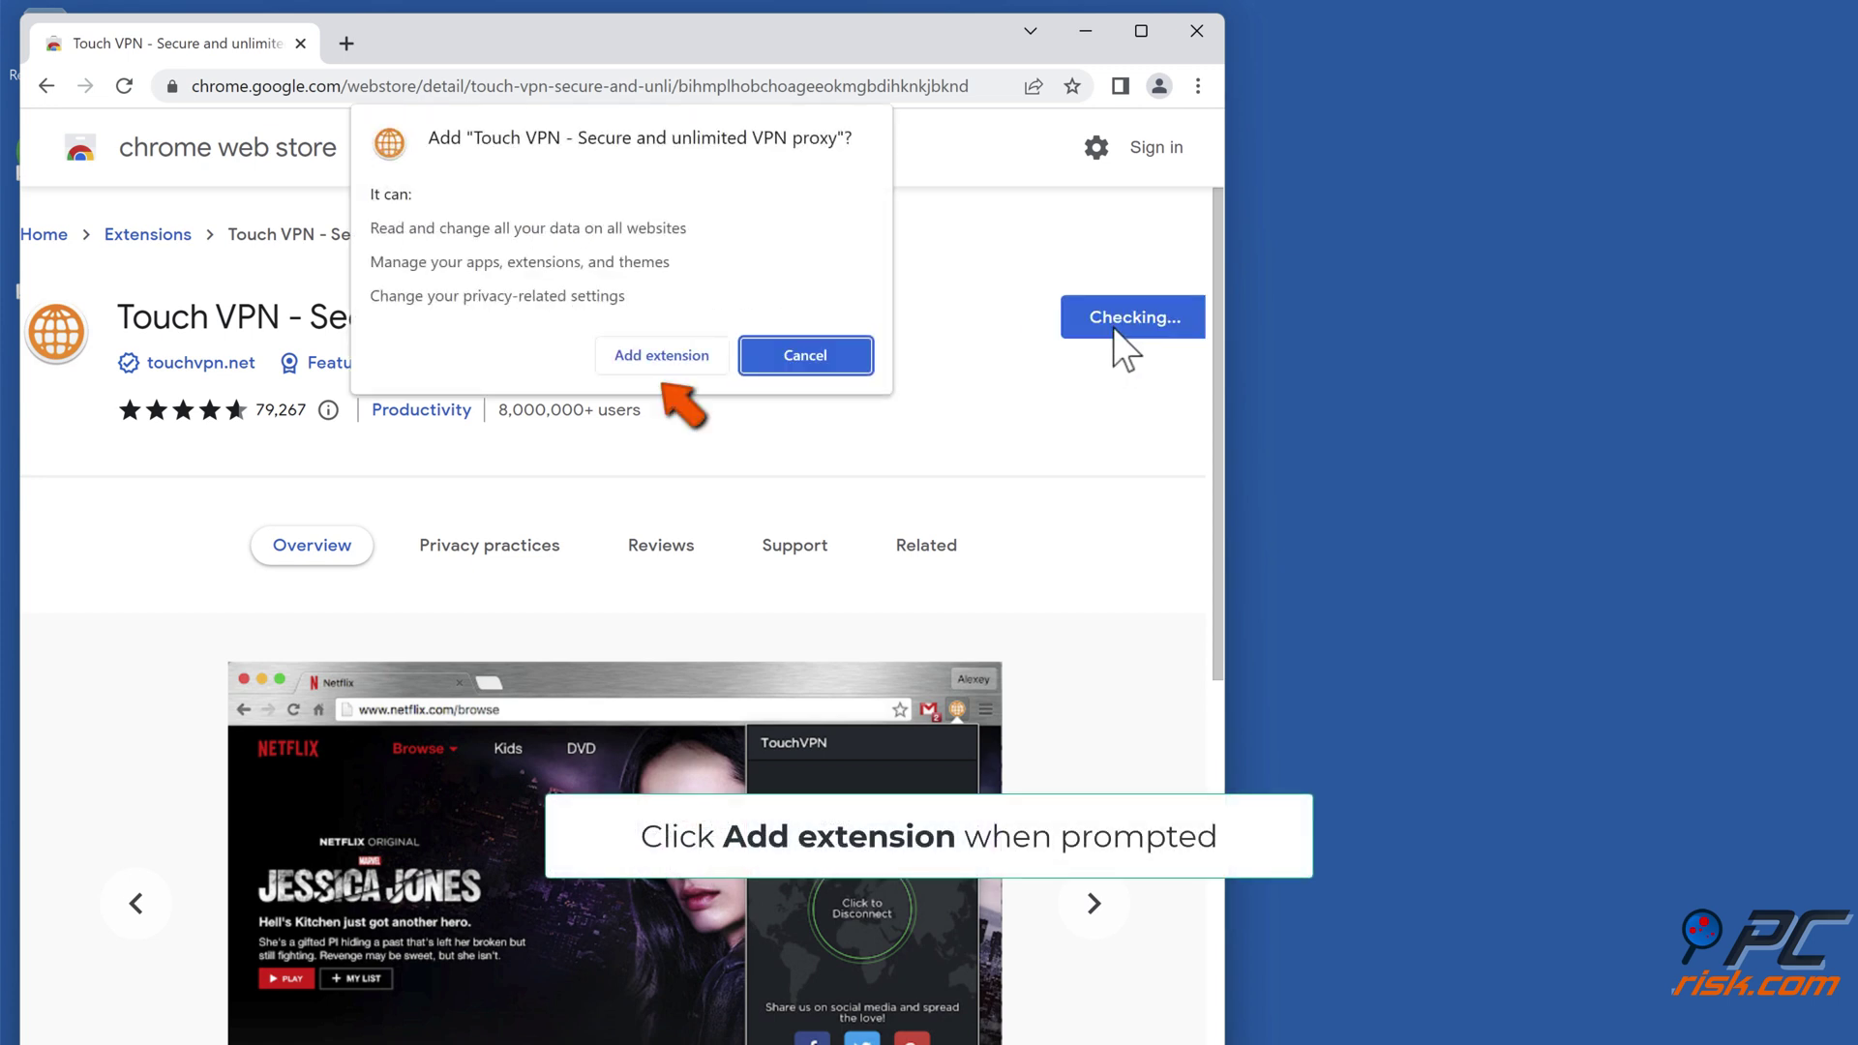
left_click(664, 365)
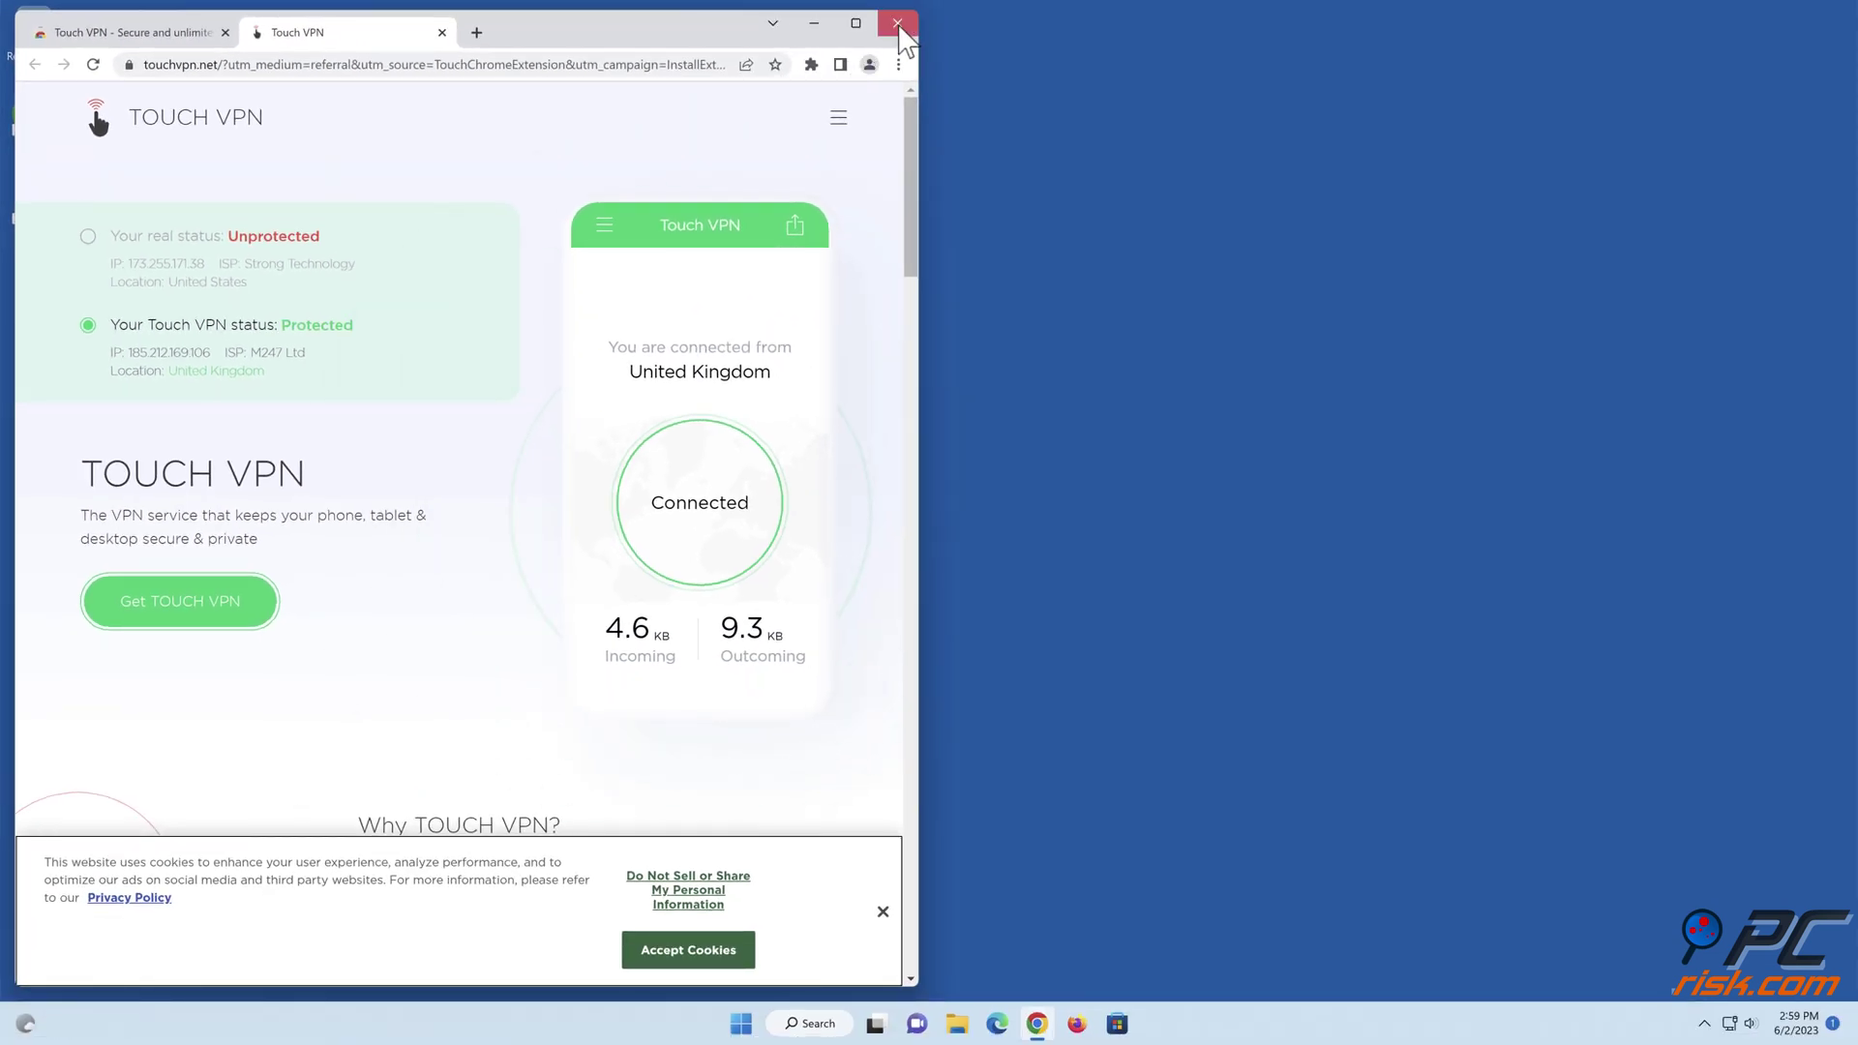
left_click(898, 24)
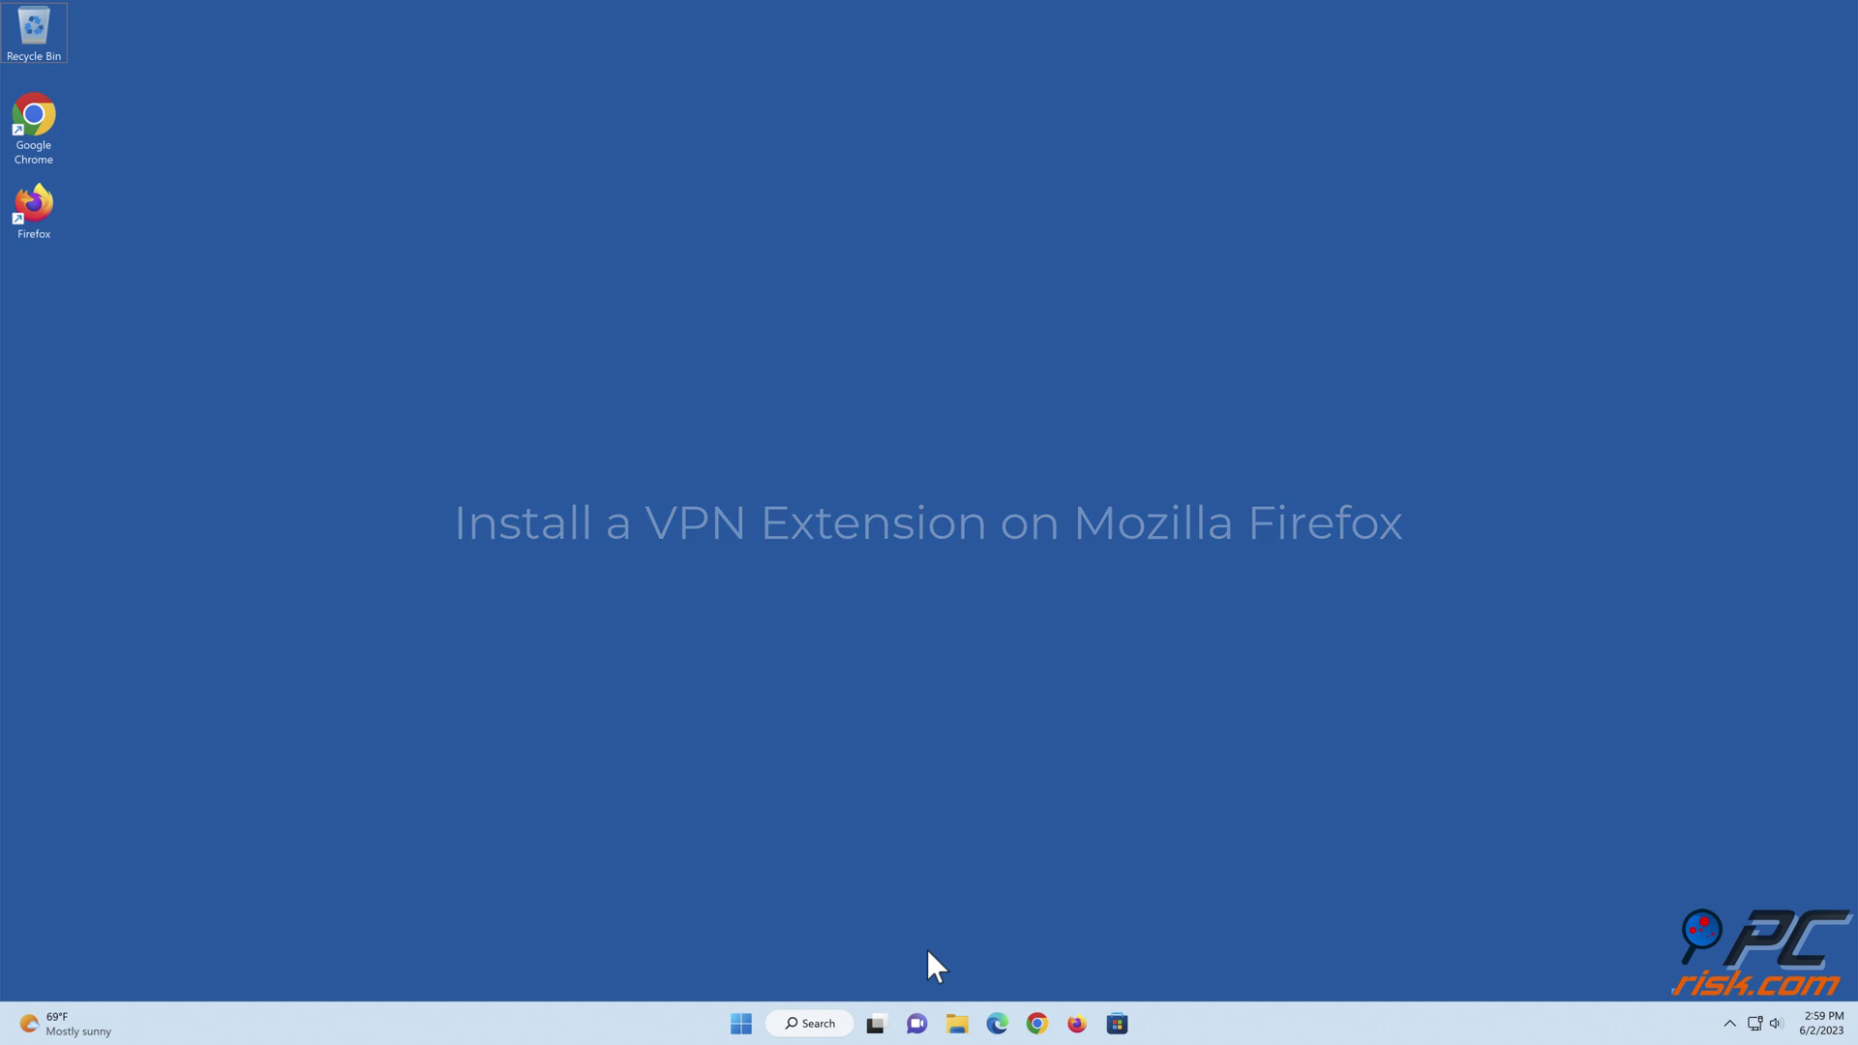
- In Firefox's add-ons manager, search 'hoxx vpn proxy' and open the Hoxx VPN Proxy page
left_click(1077, 1023)
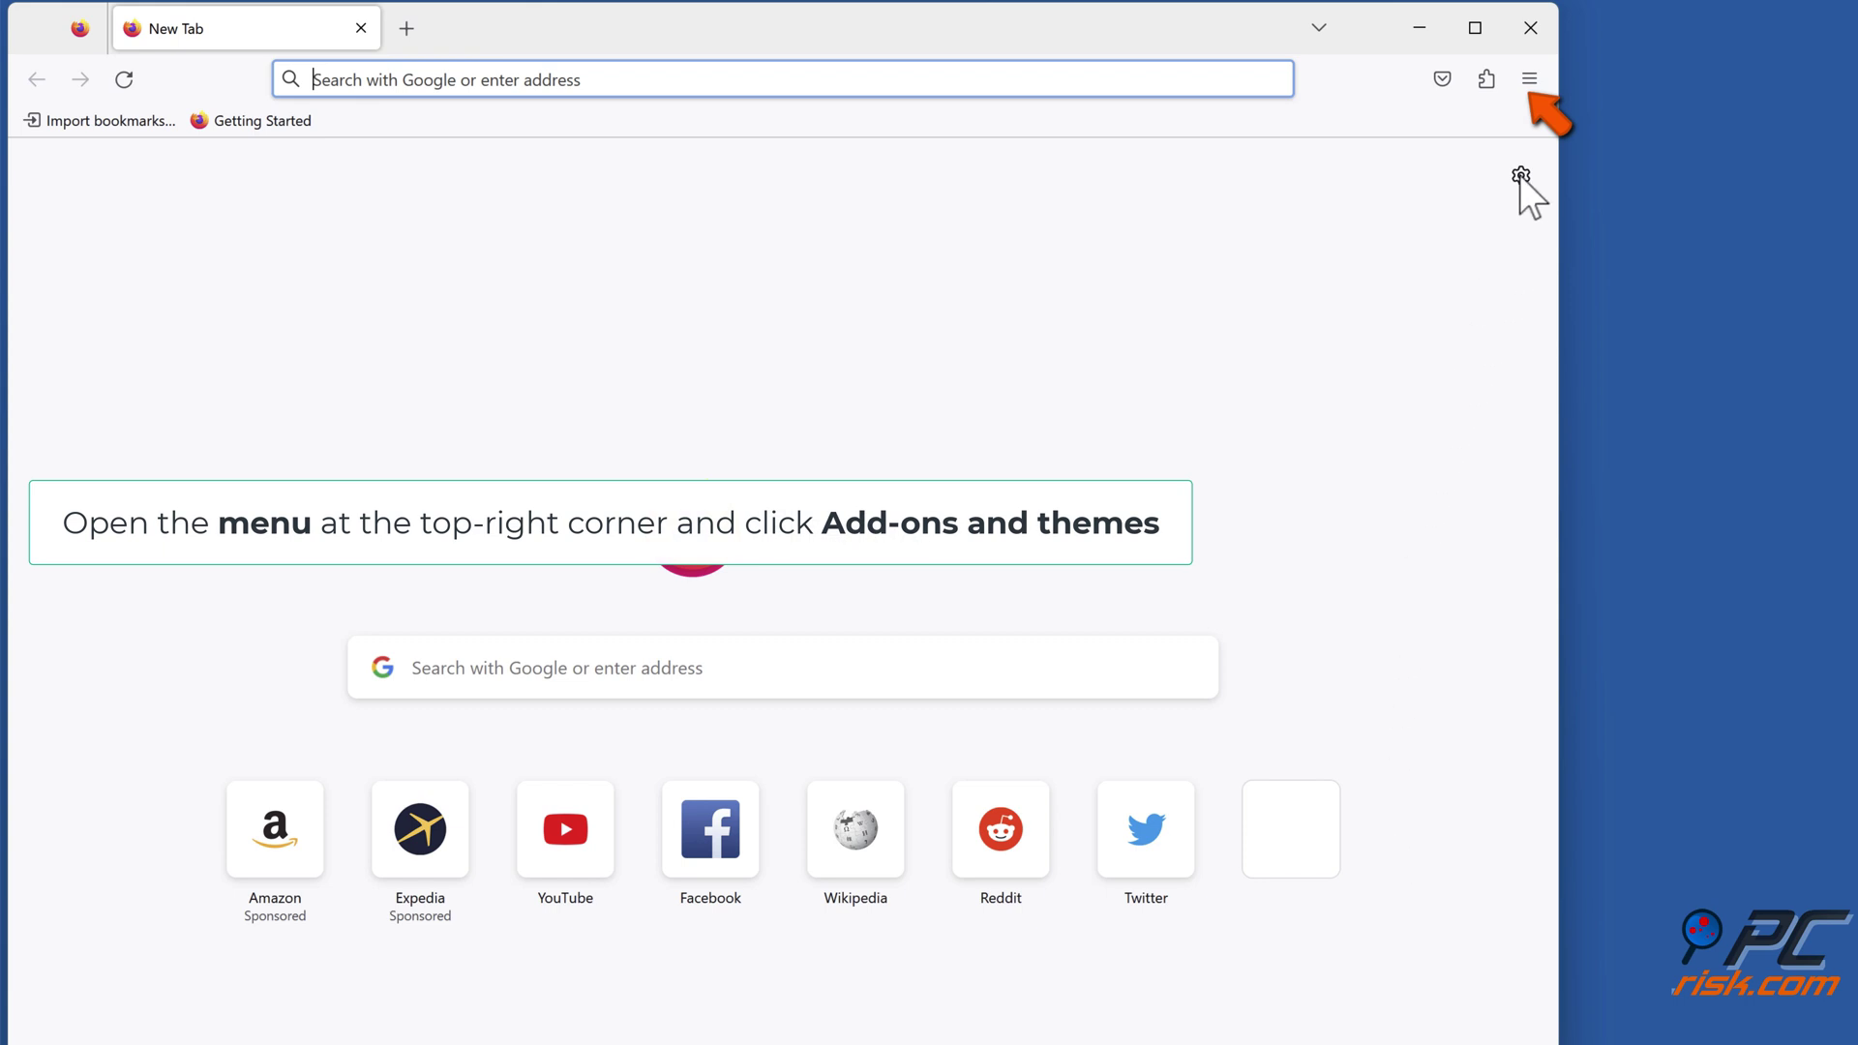
left_click(1528, 82)
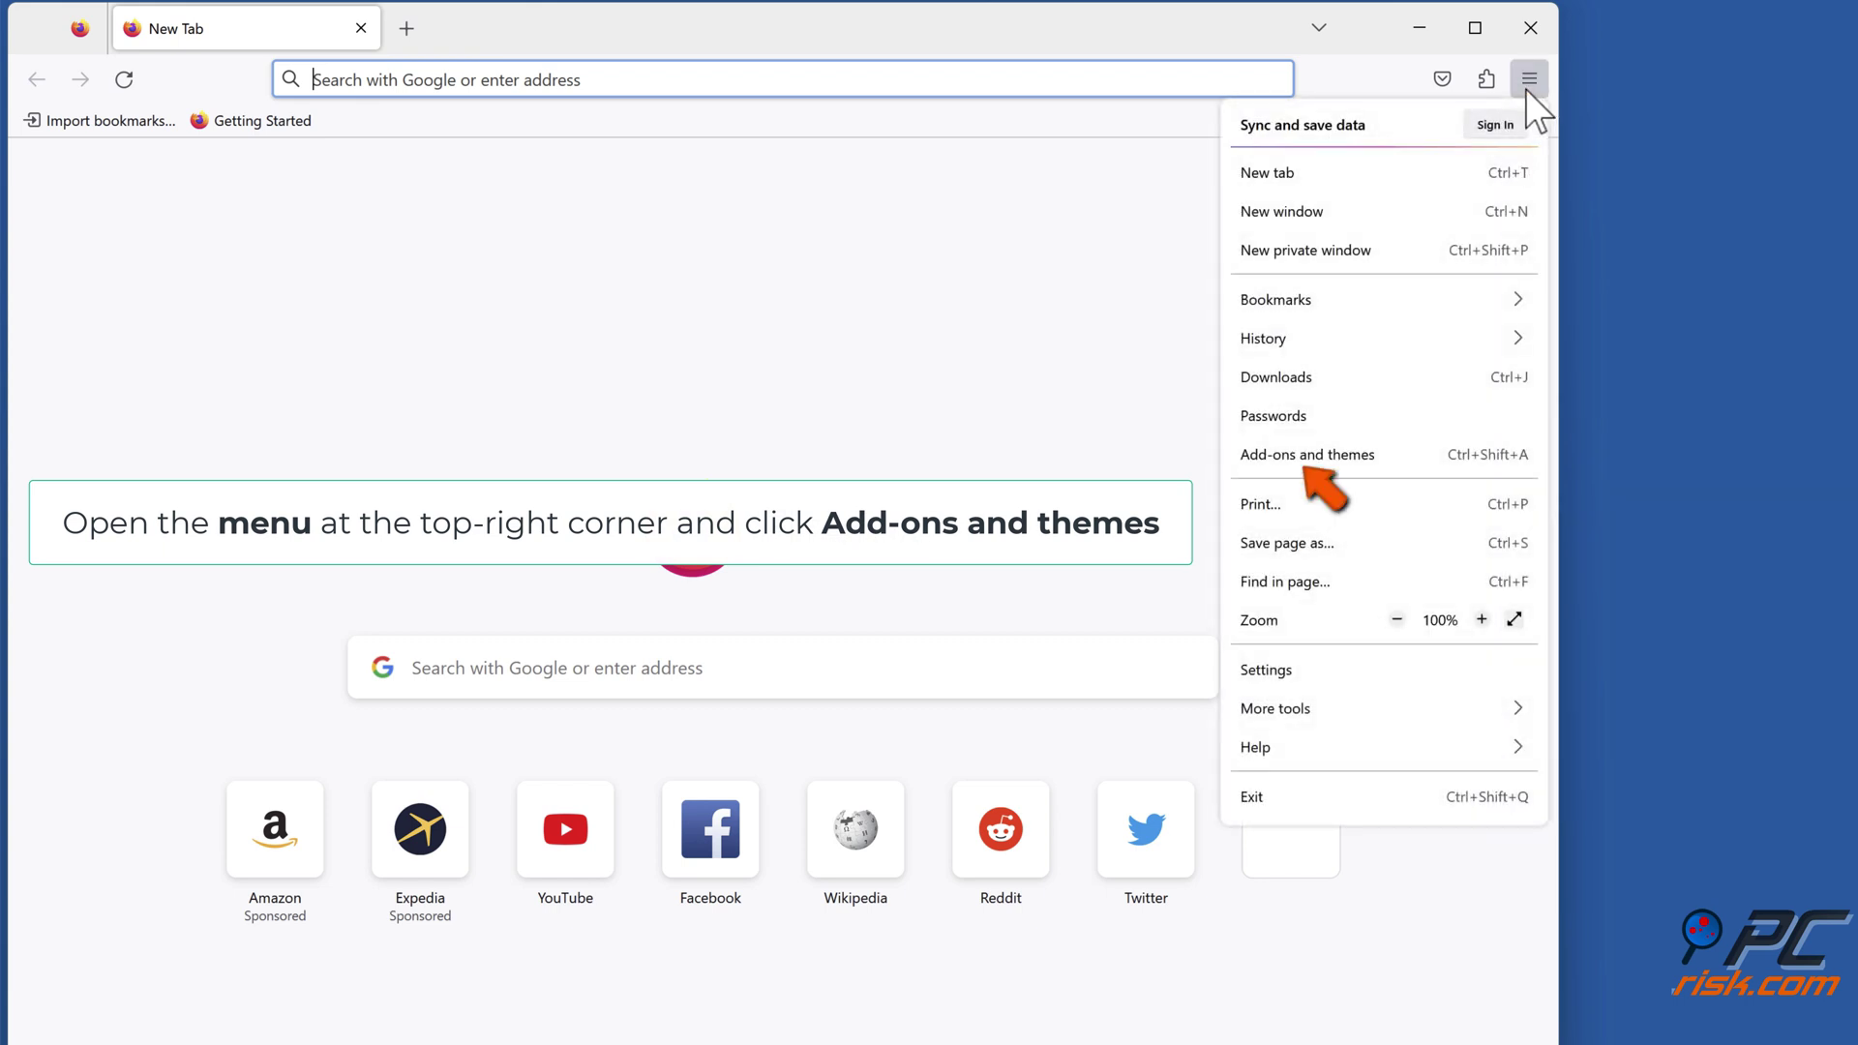
left_click(1306, 461)
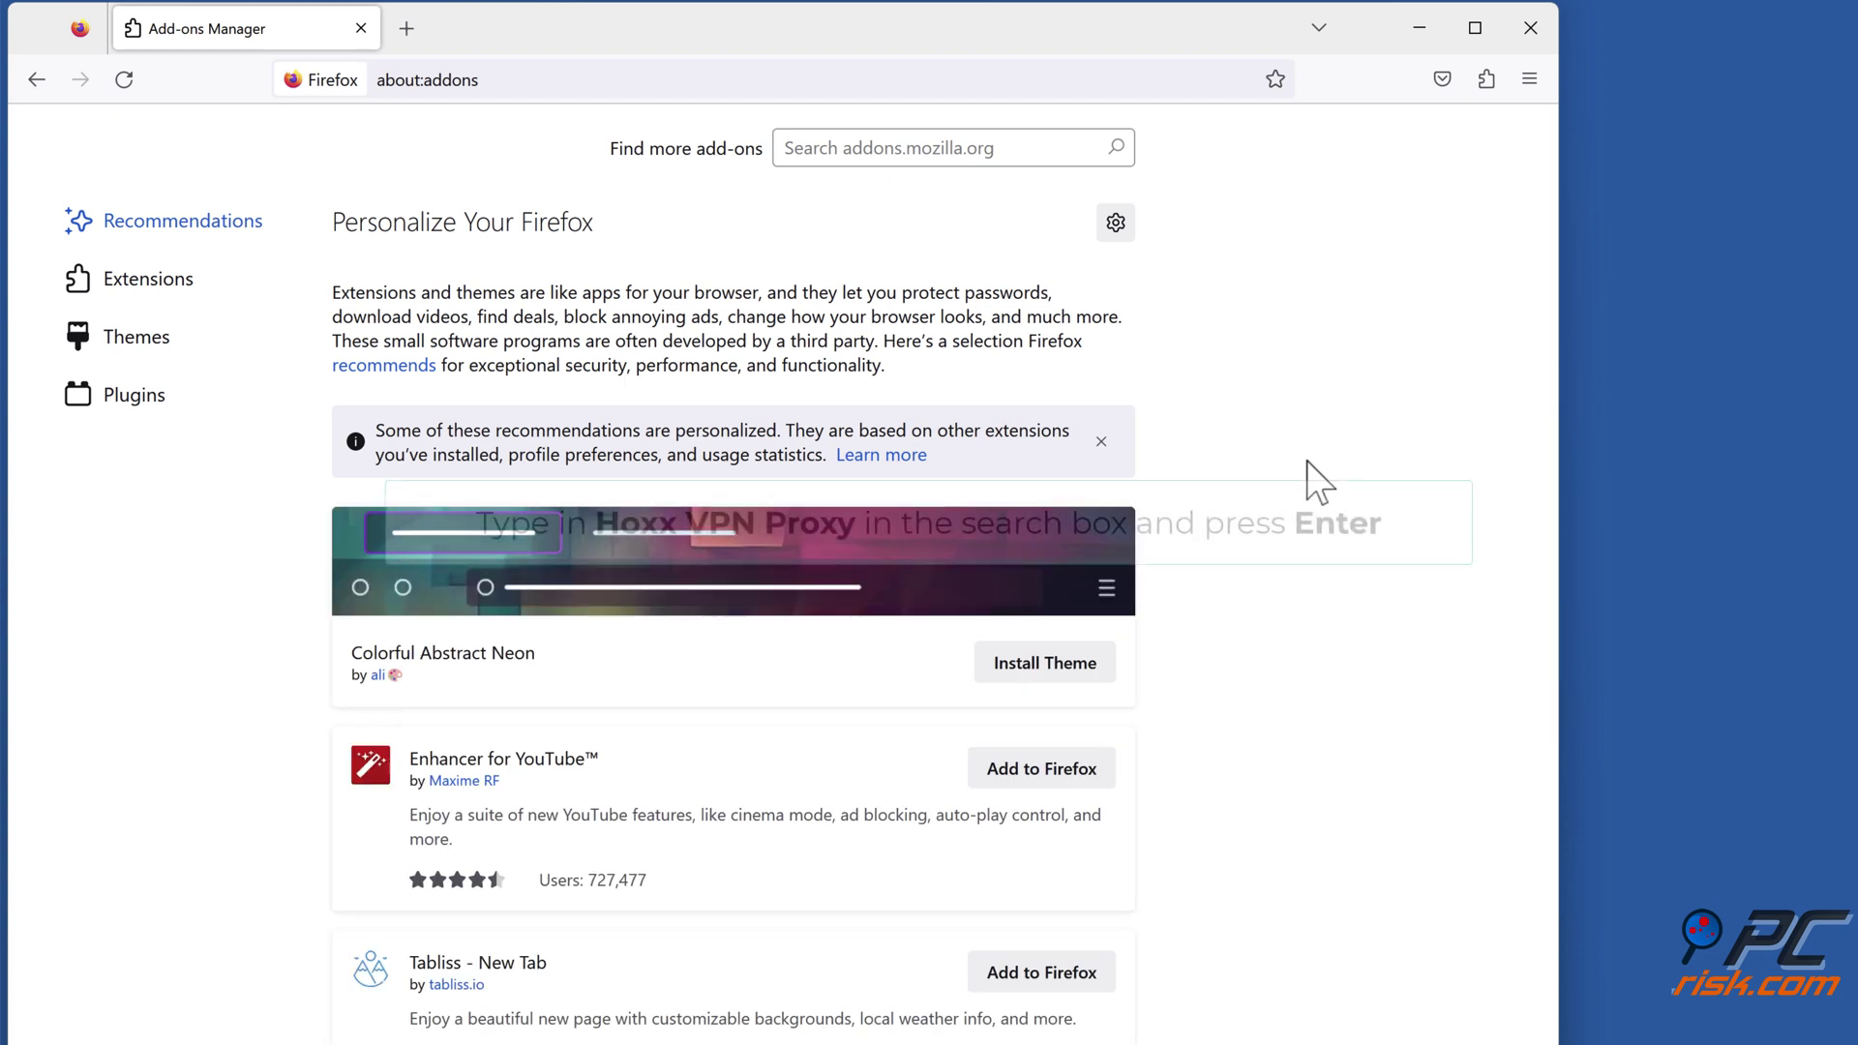
left_click(1065, 150)
type("hoxx")
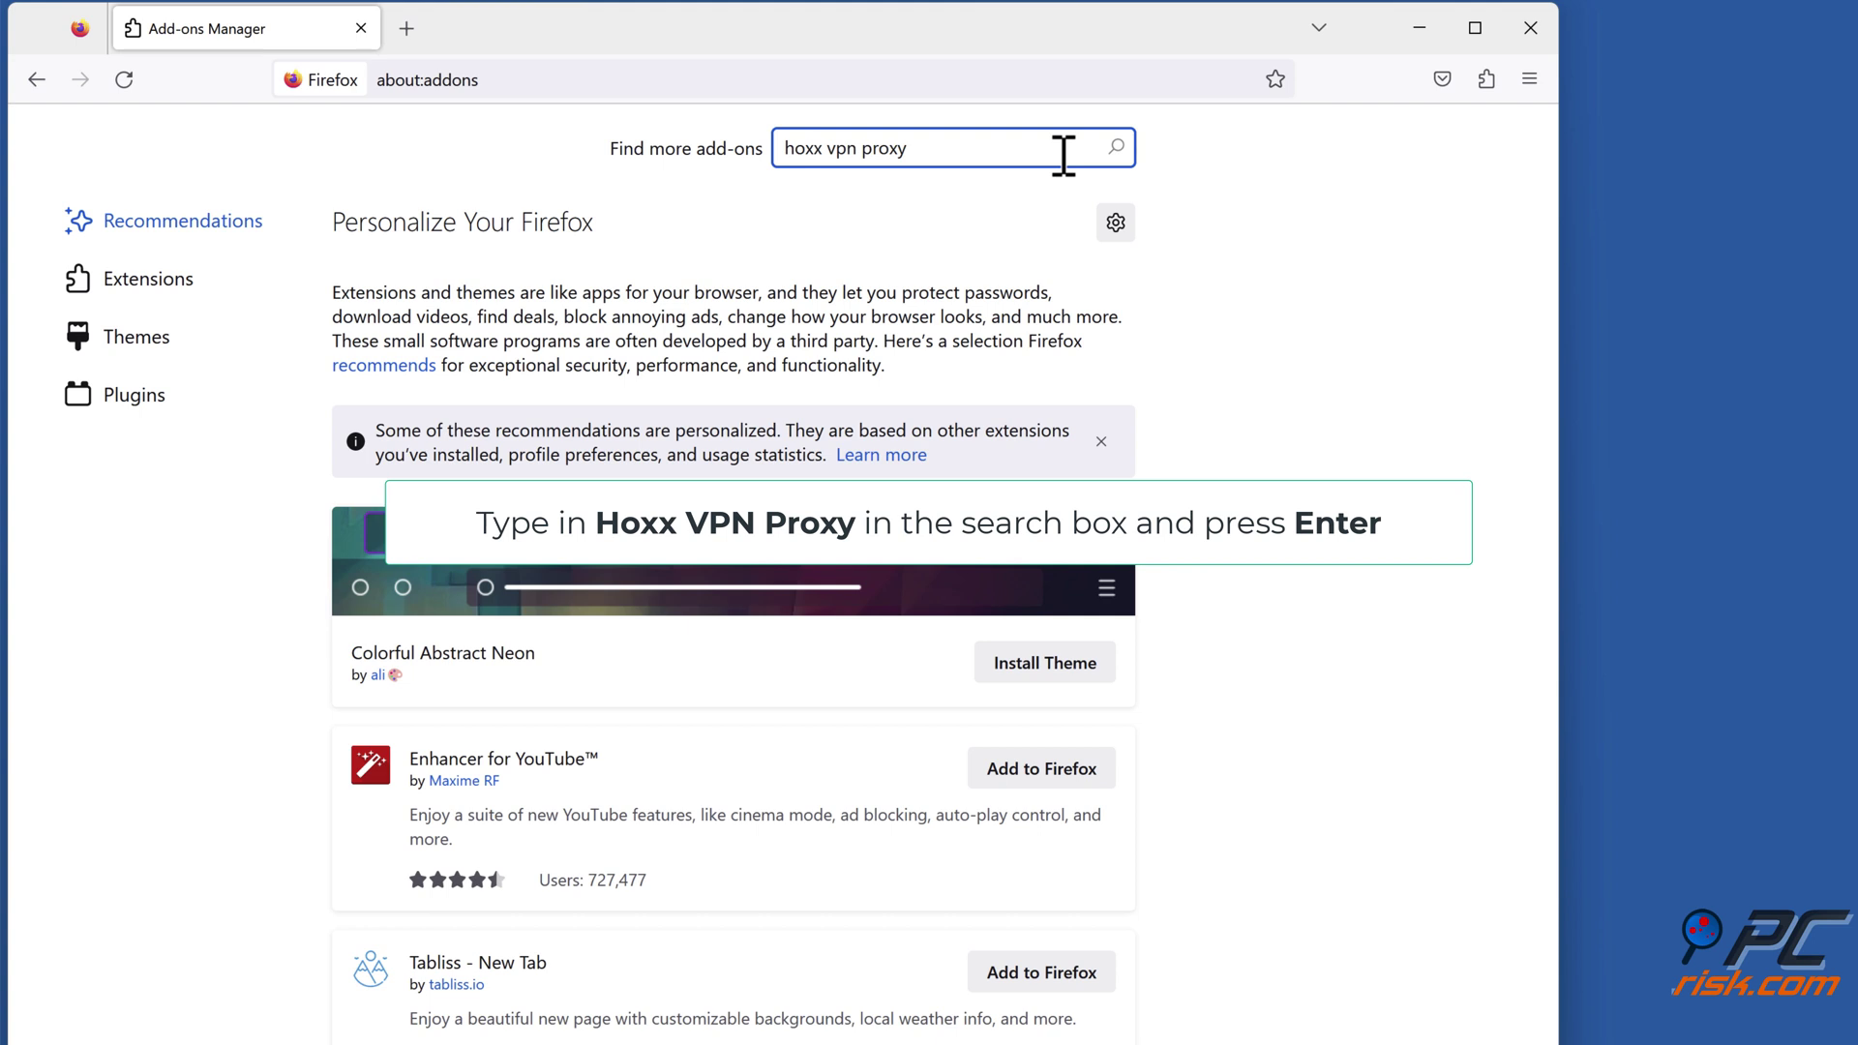
type(" vpn proxy")
key("Return")
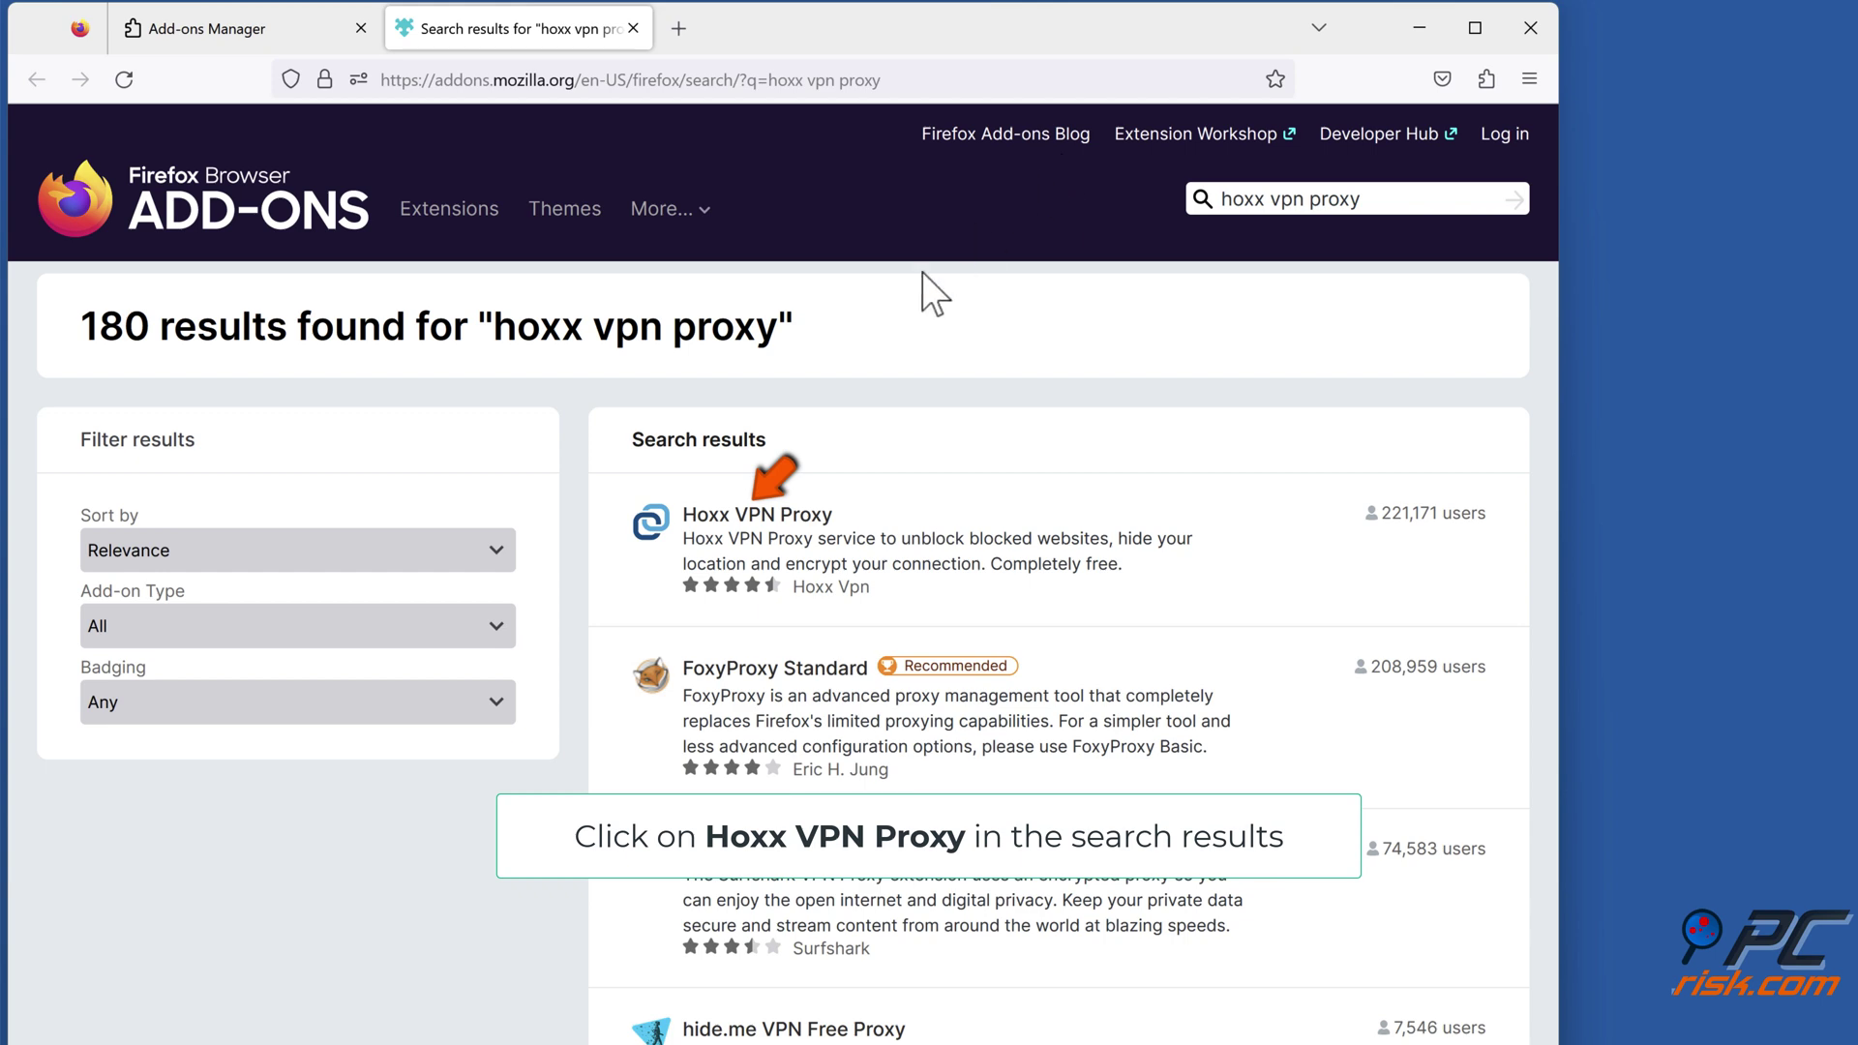
left_click(762, 523)
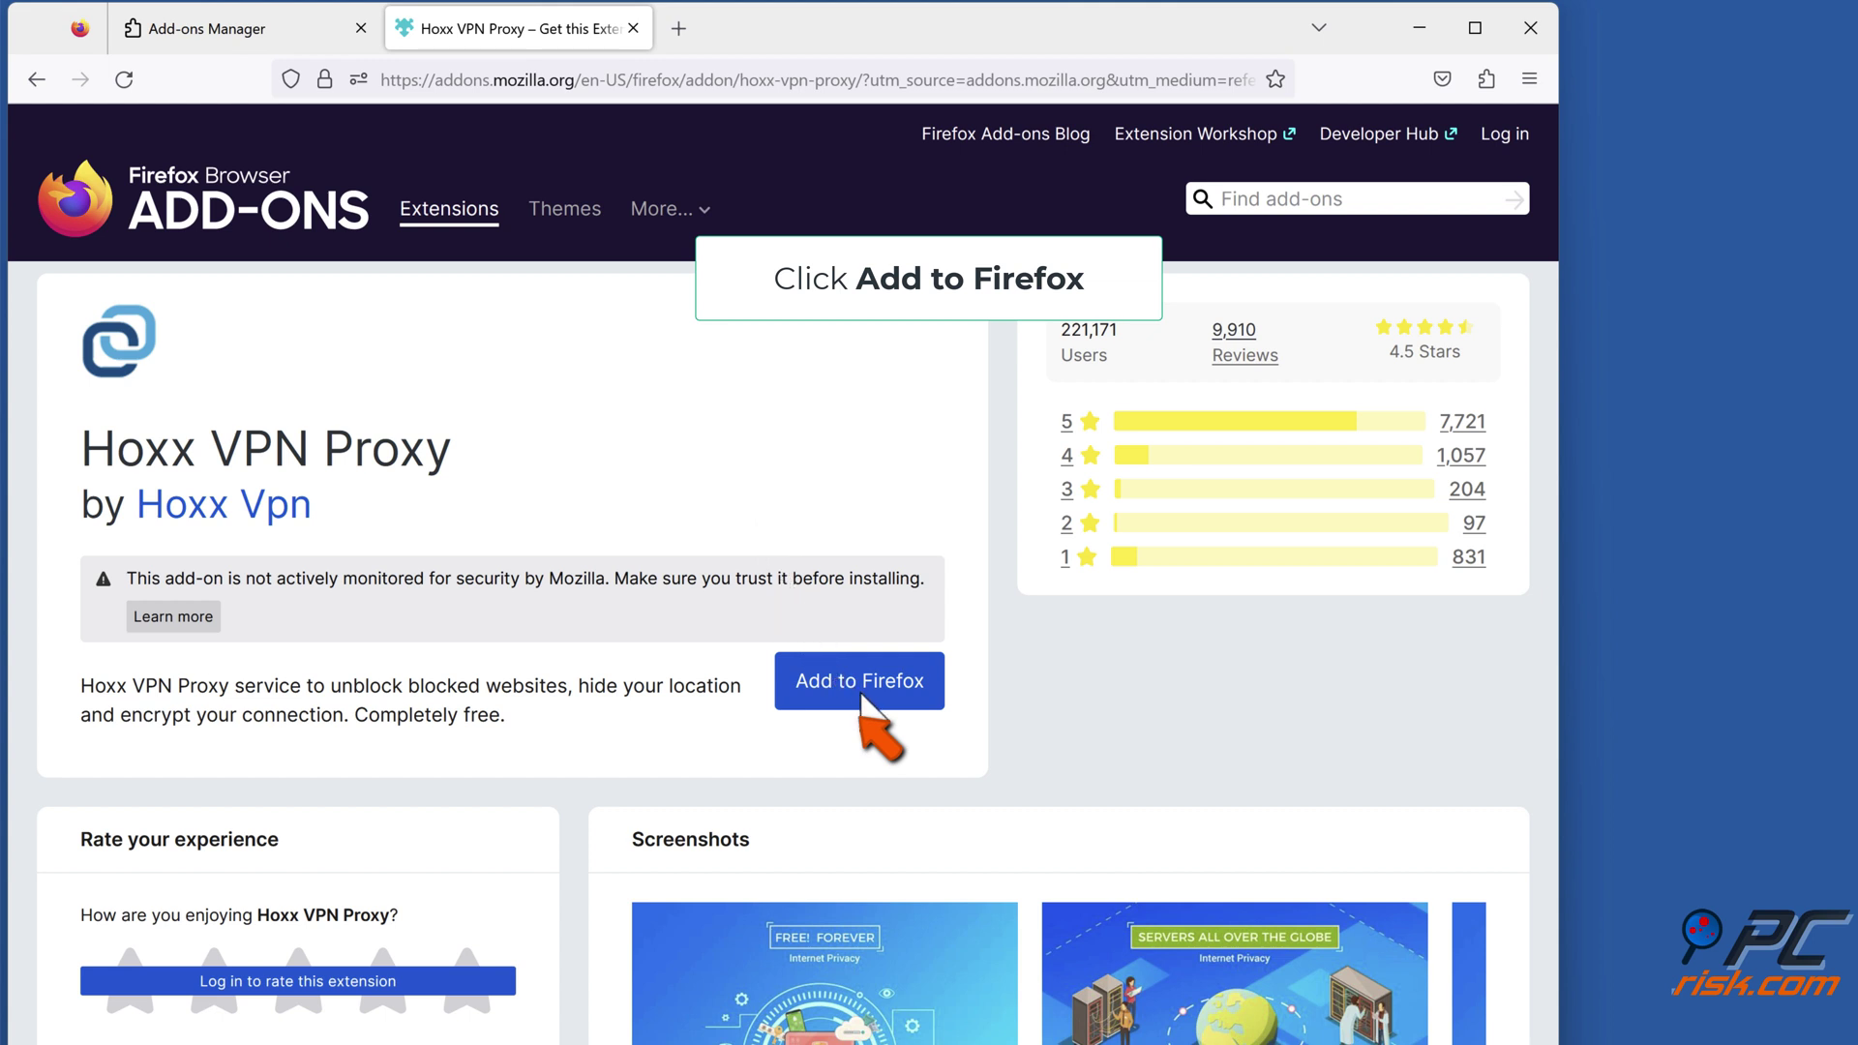
- Add the Hoxx VPN Proxy extension to Firefox, grant its permissions, then close Firefox
left_click(861, 695)
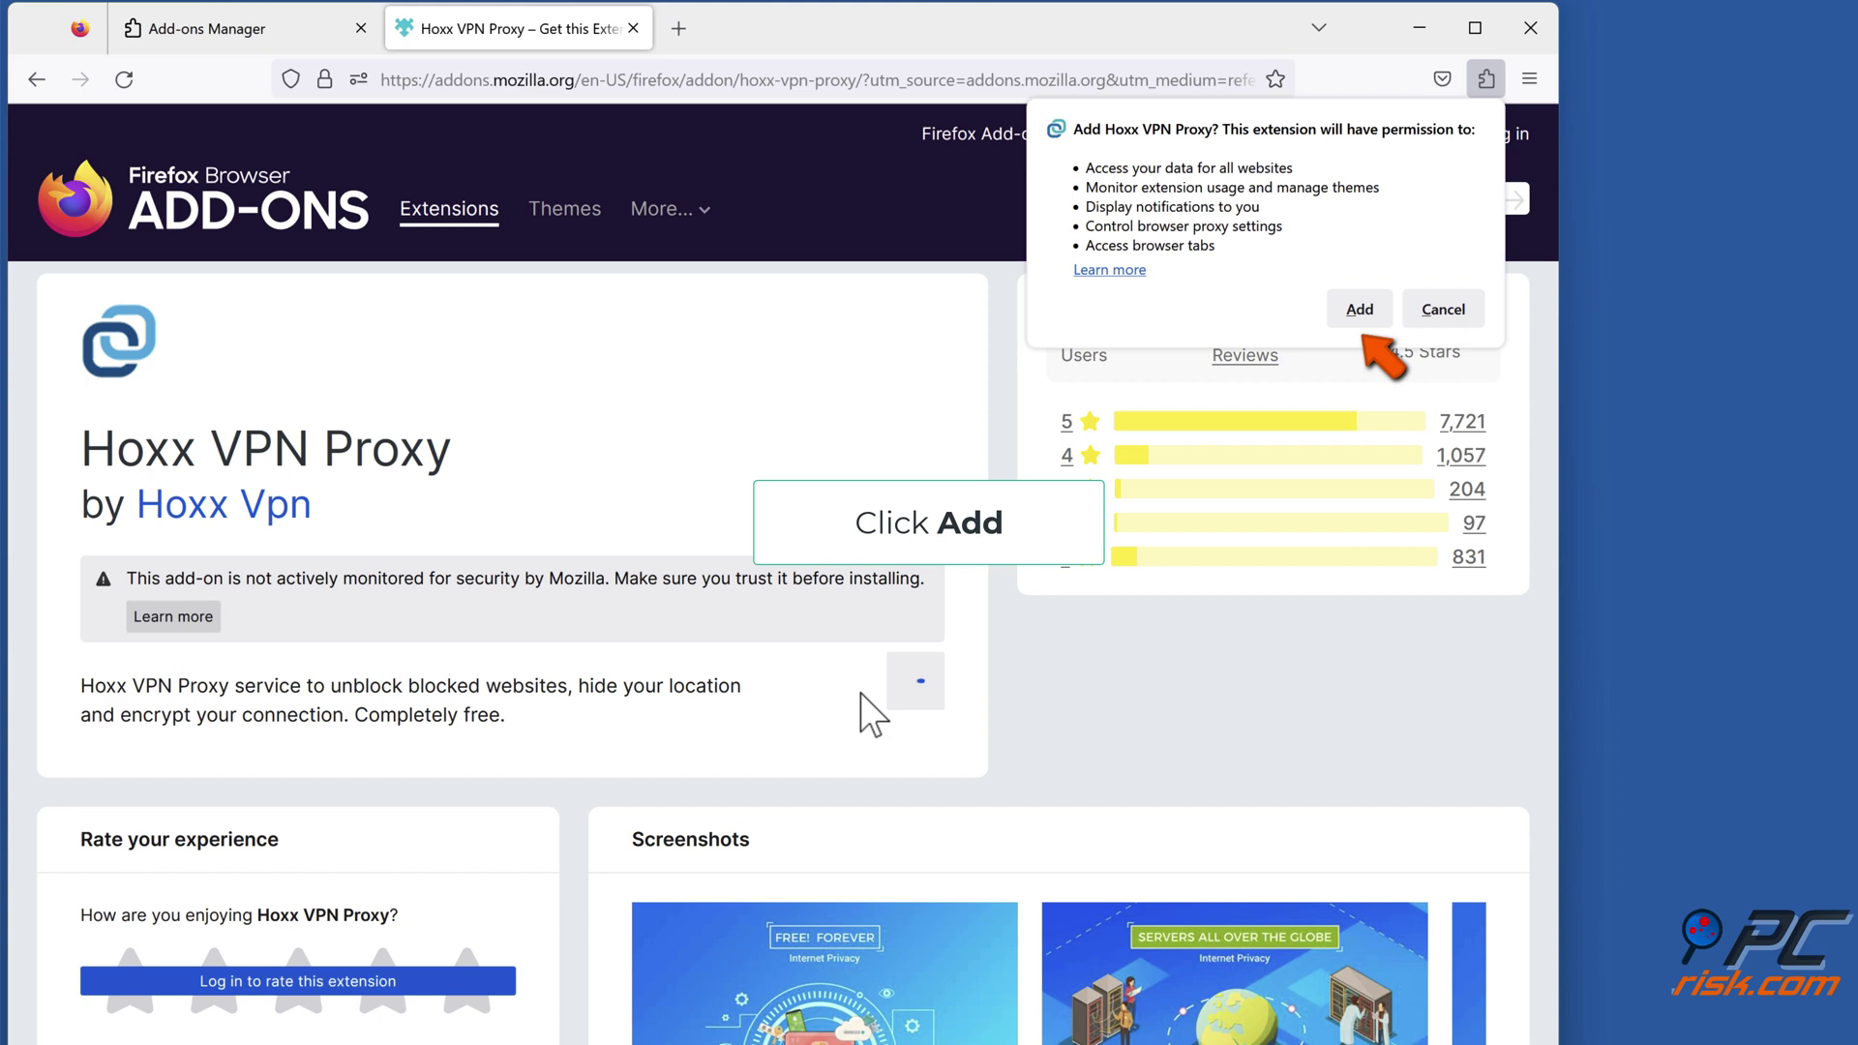
left_click(1359, 310)
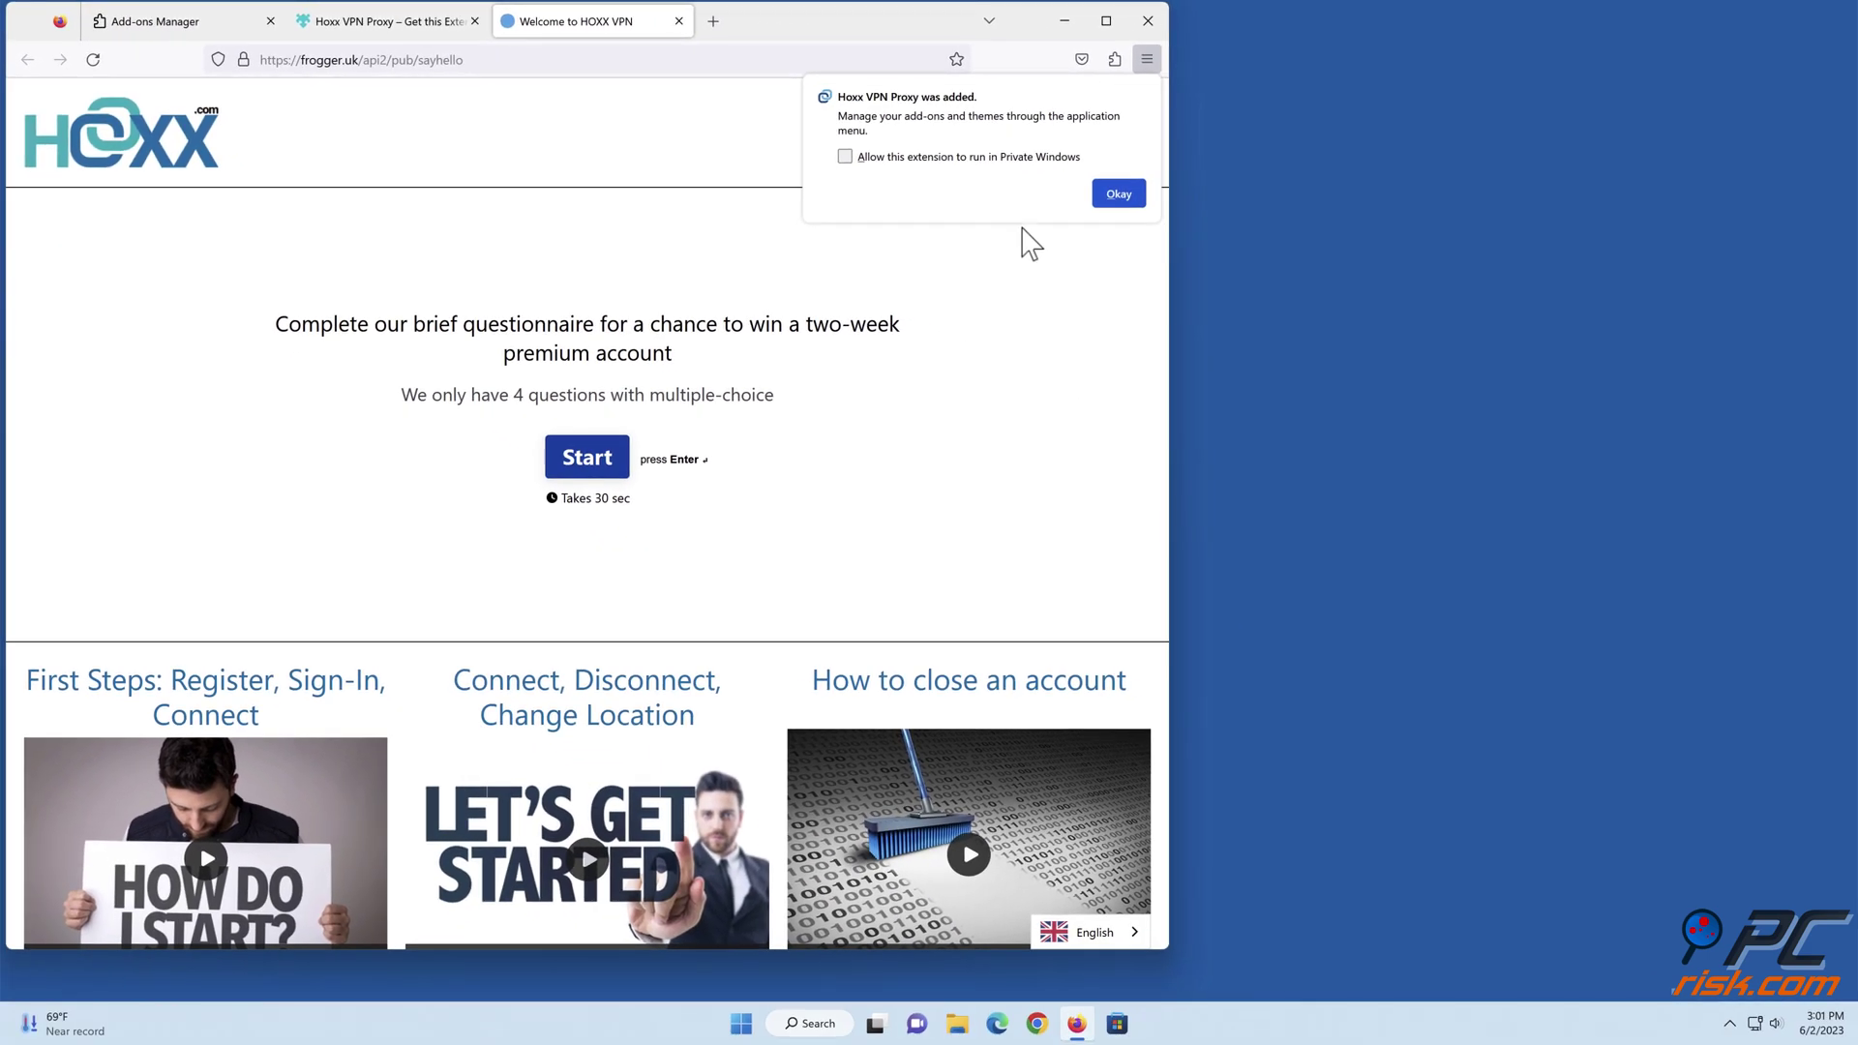
left_click(1148, 20)
left_click(1147, 20)
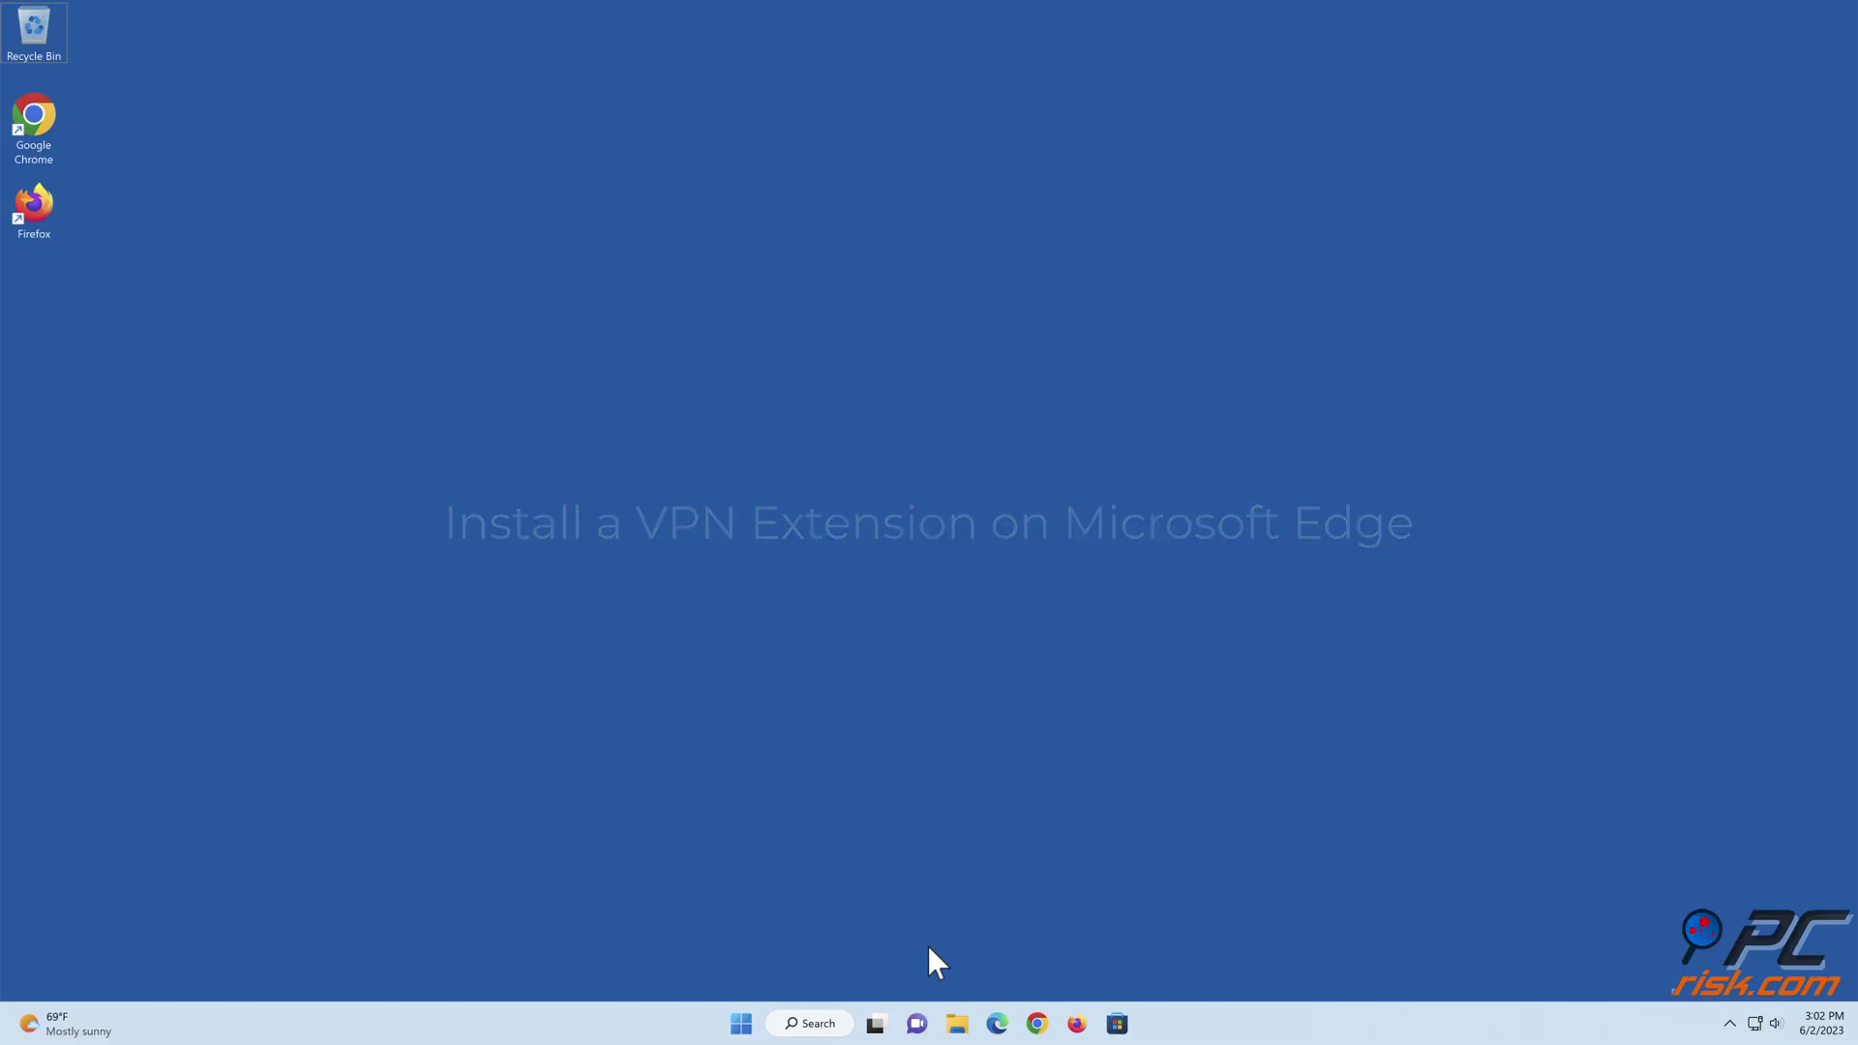
- Launch Edge and reach the Microsoft Edge Add-ons website through the Extensions panel
left_click(997, 1024)
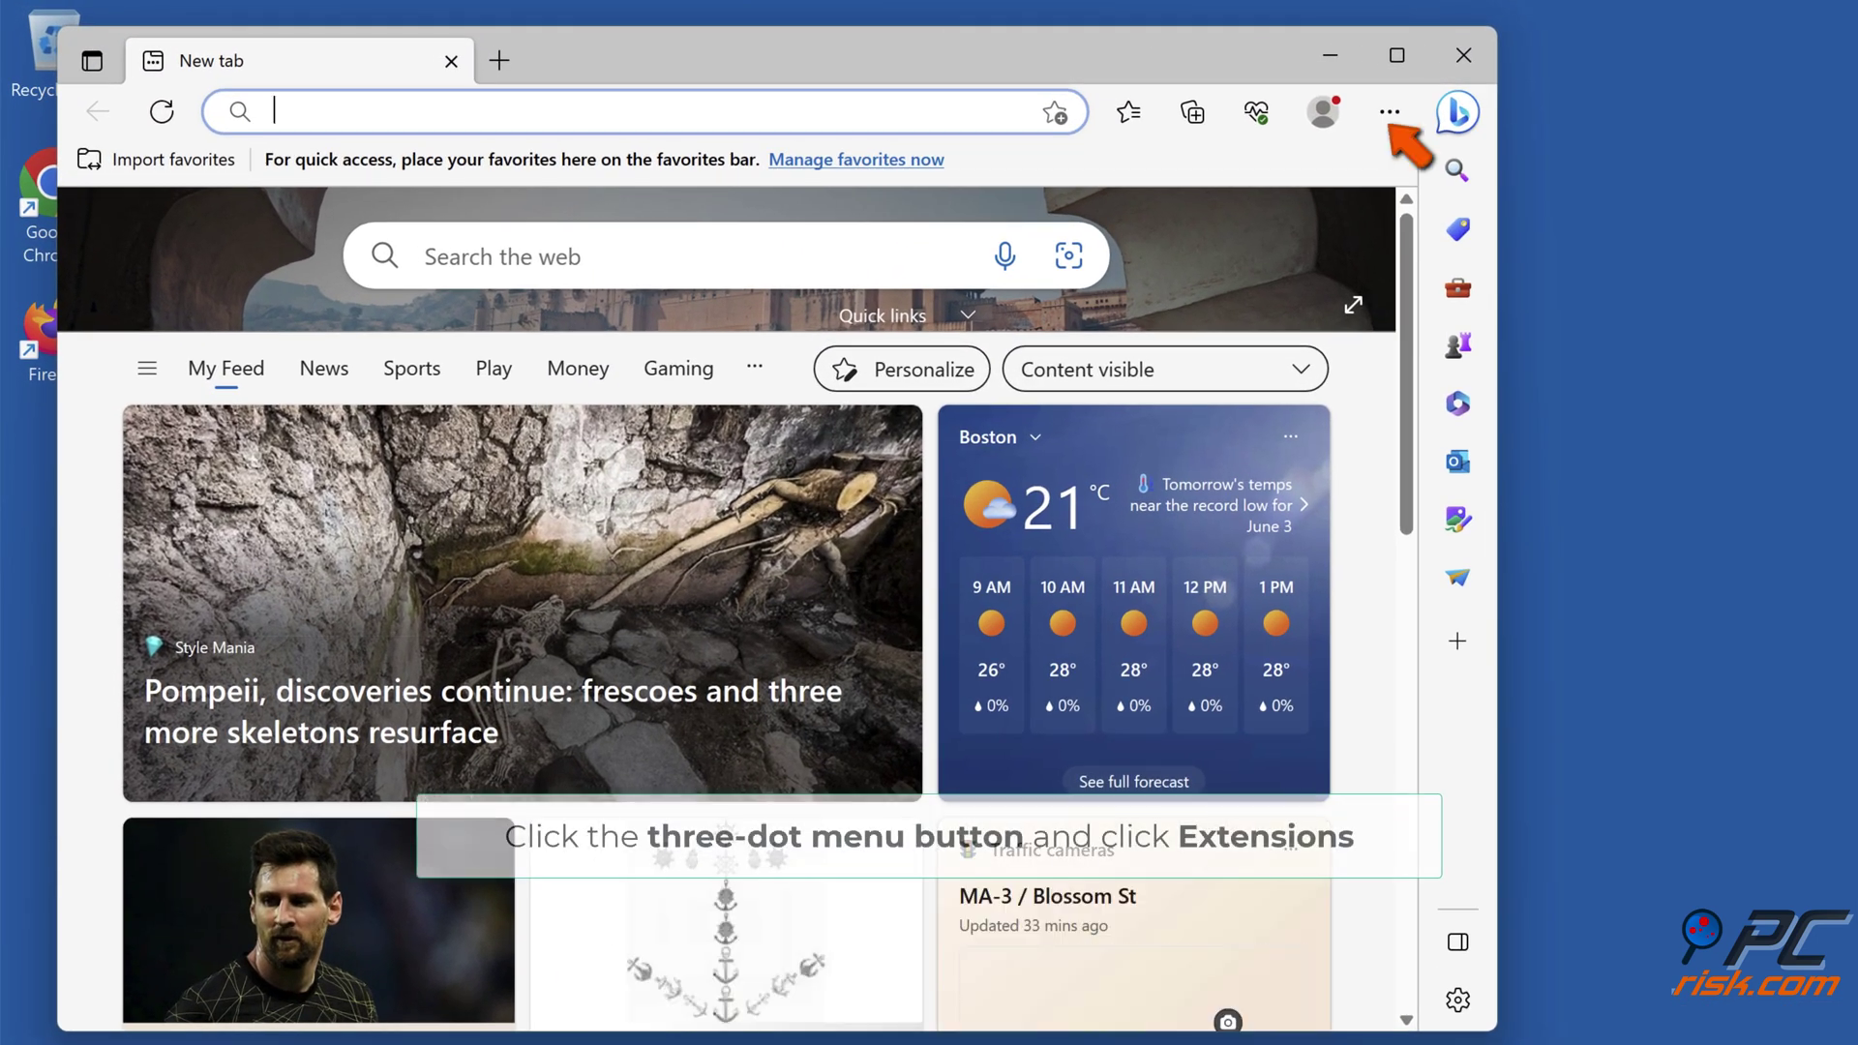
left_click(1389, 113)
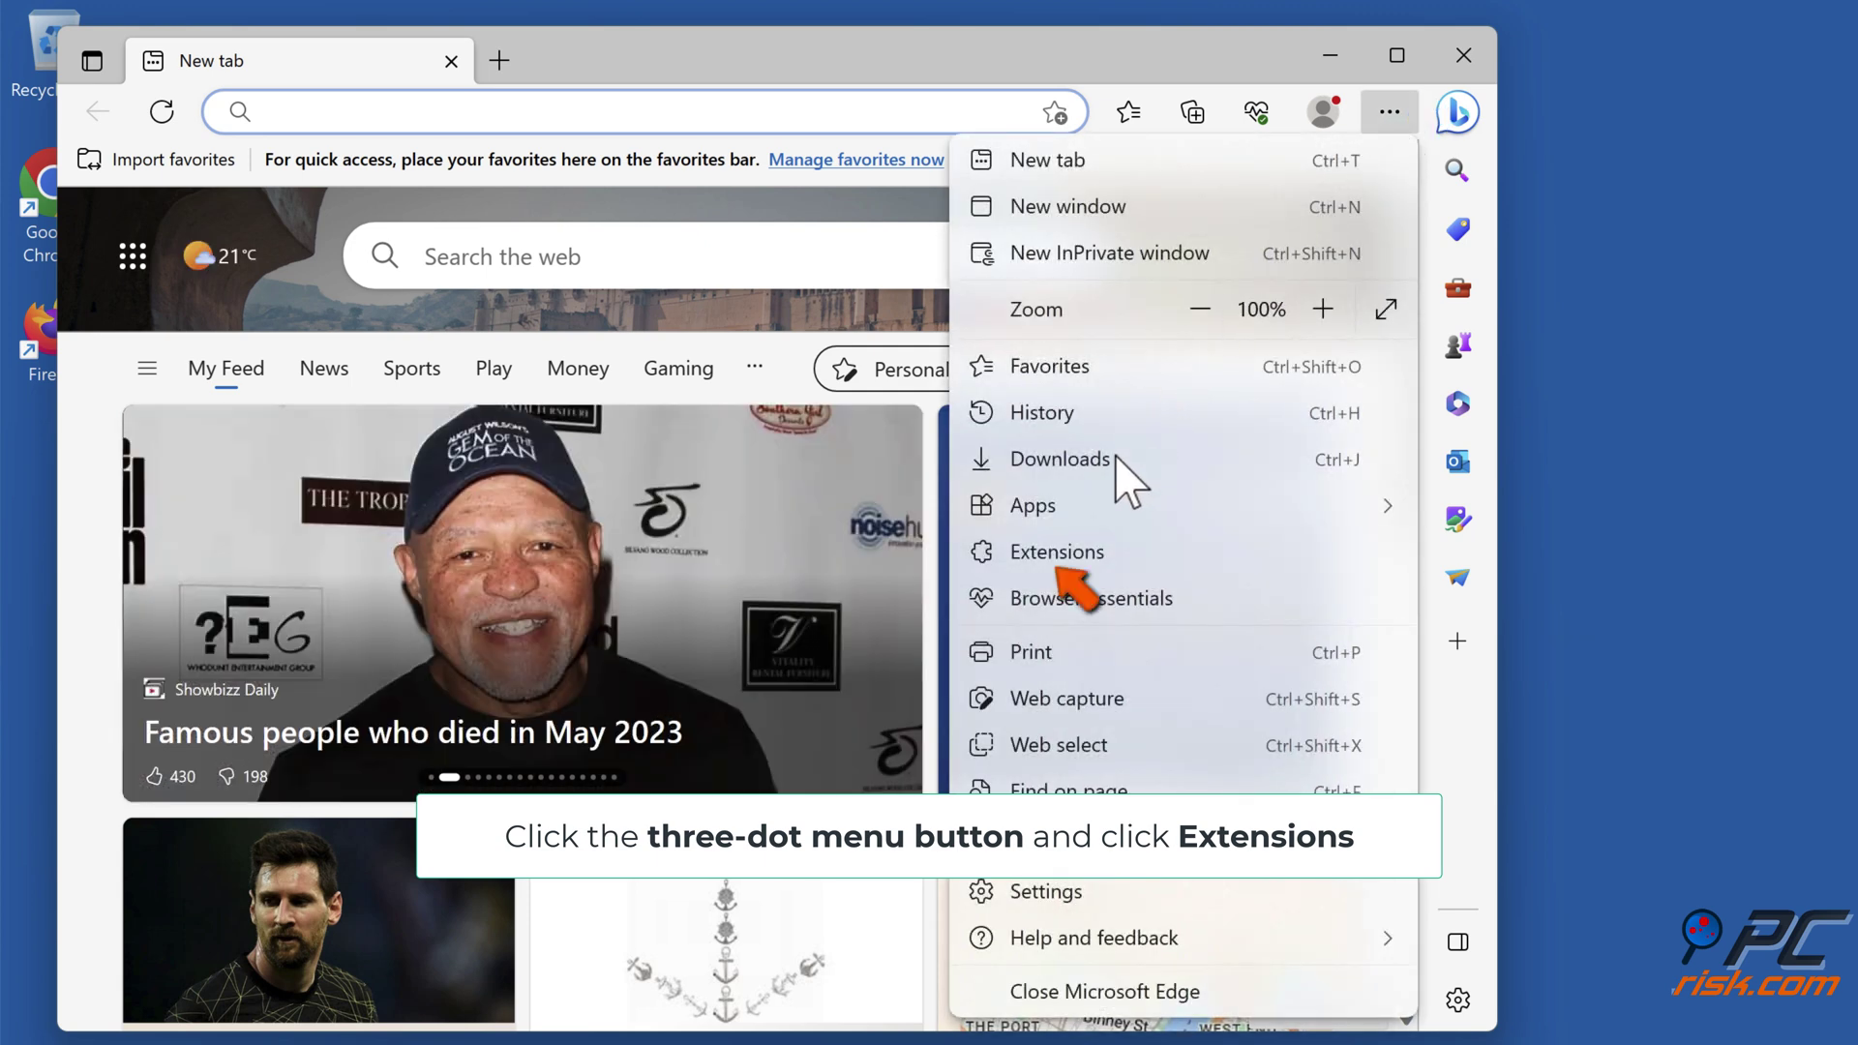
left_click(1051, 567)
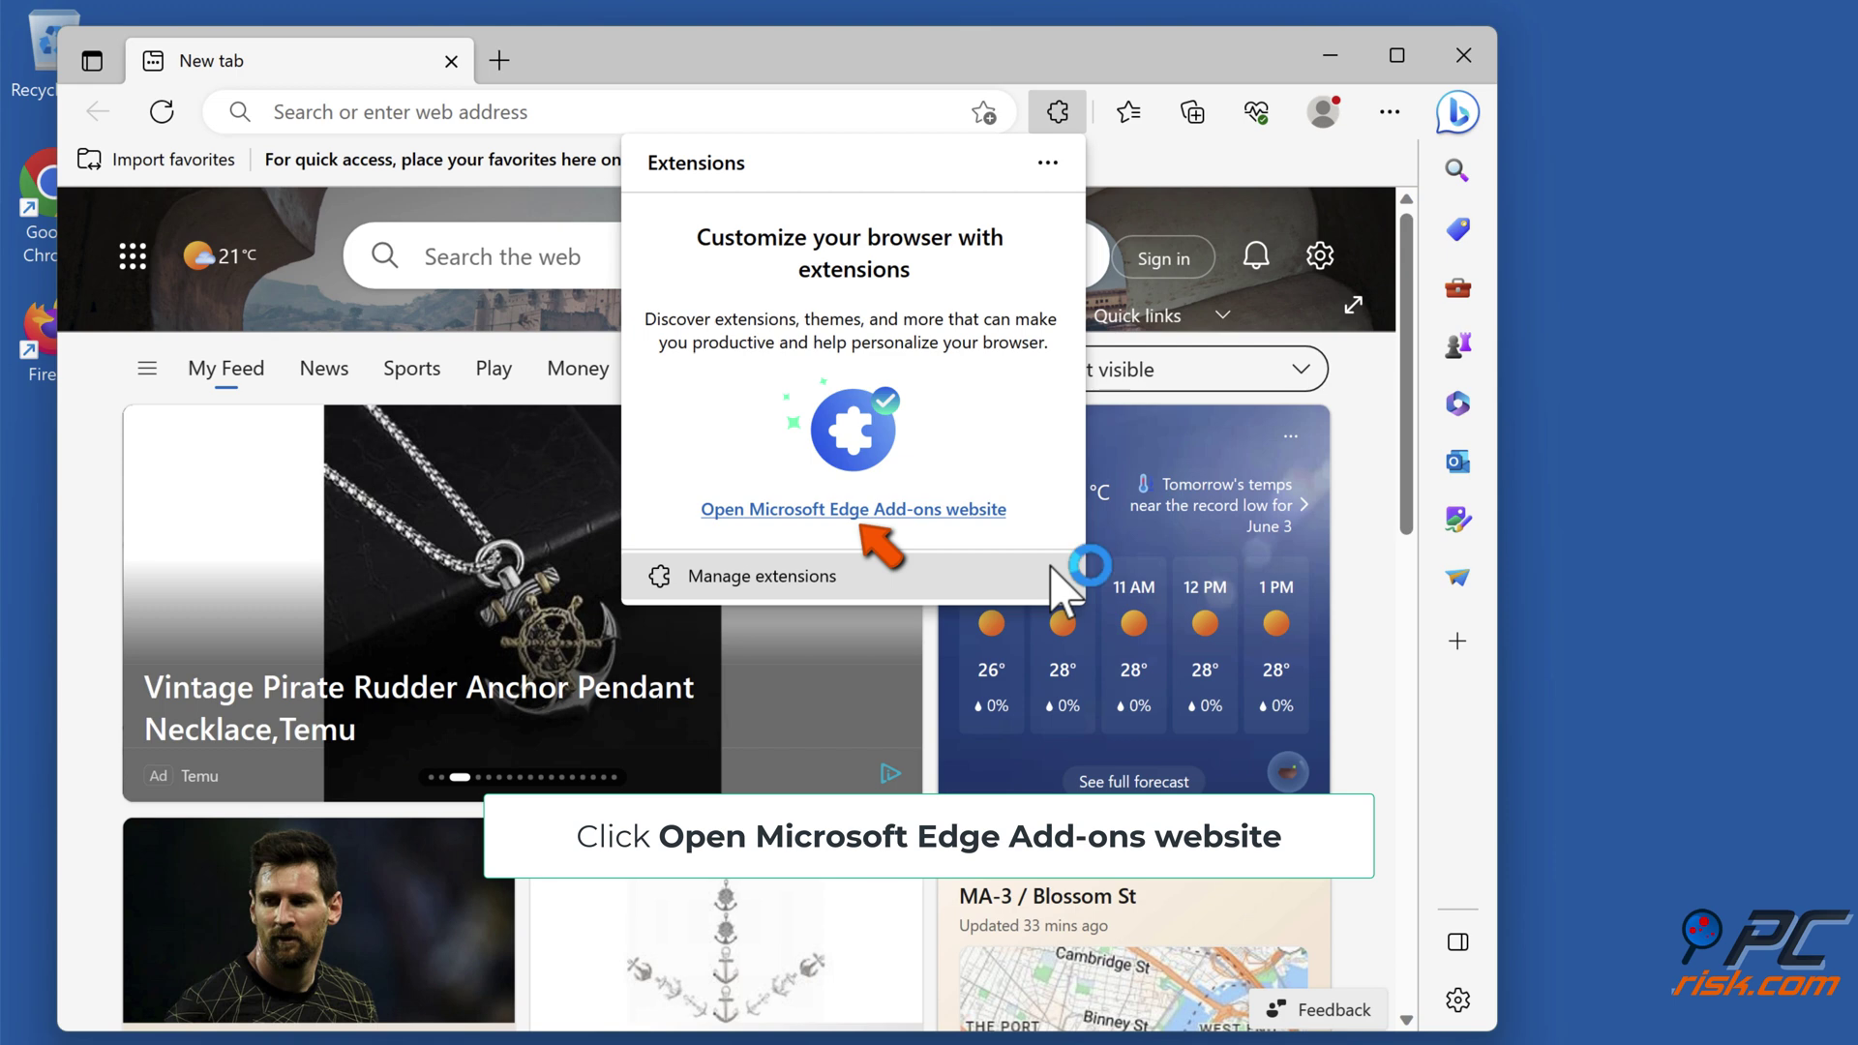
left_click(864, 513)
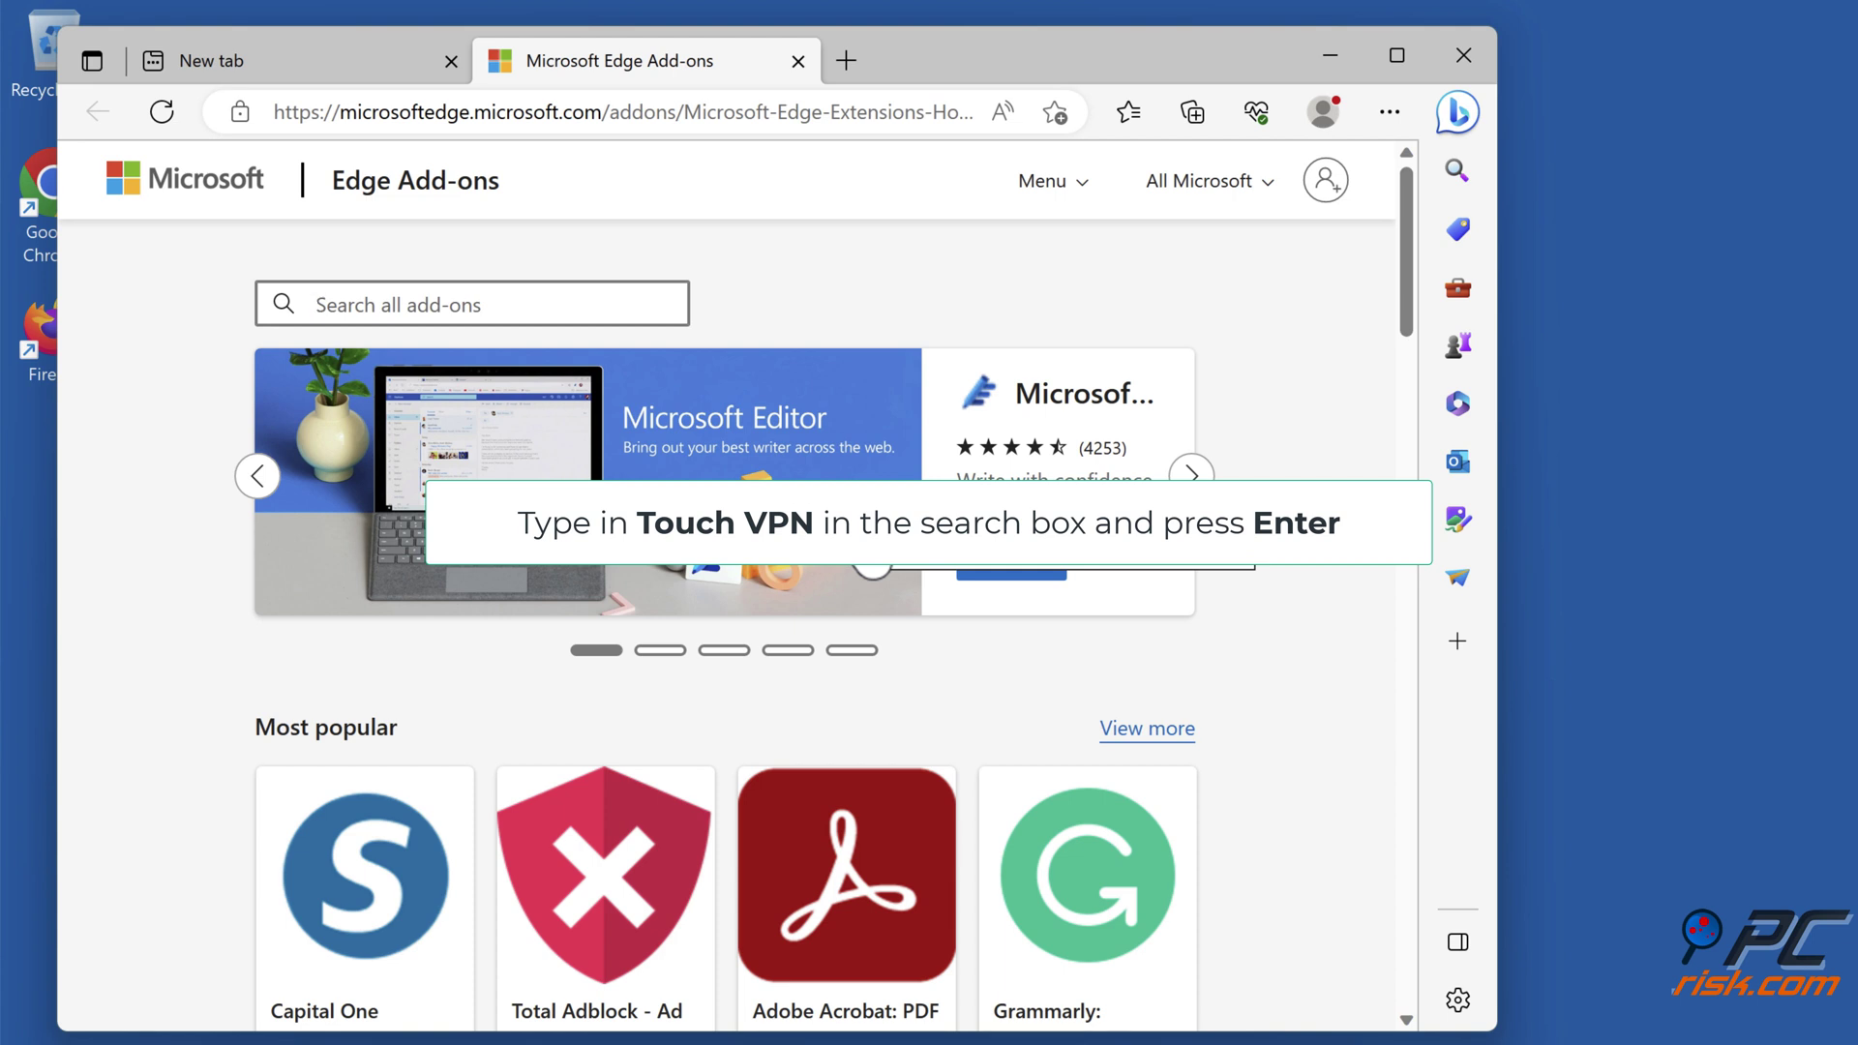
- Search the Edge Add-ons catalogue for 'touch vpn' and show the results
left_click(464, 304)
type("touch vpn")
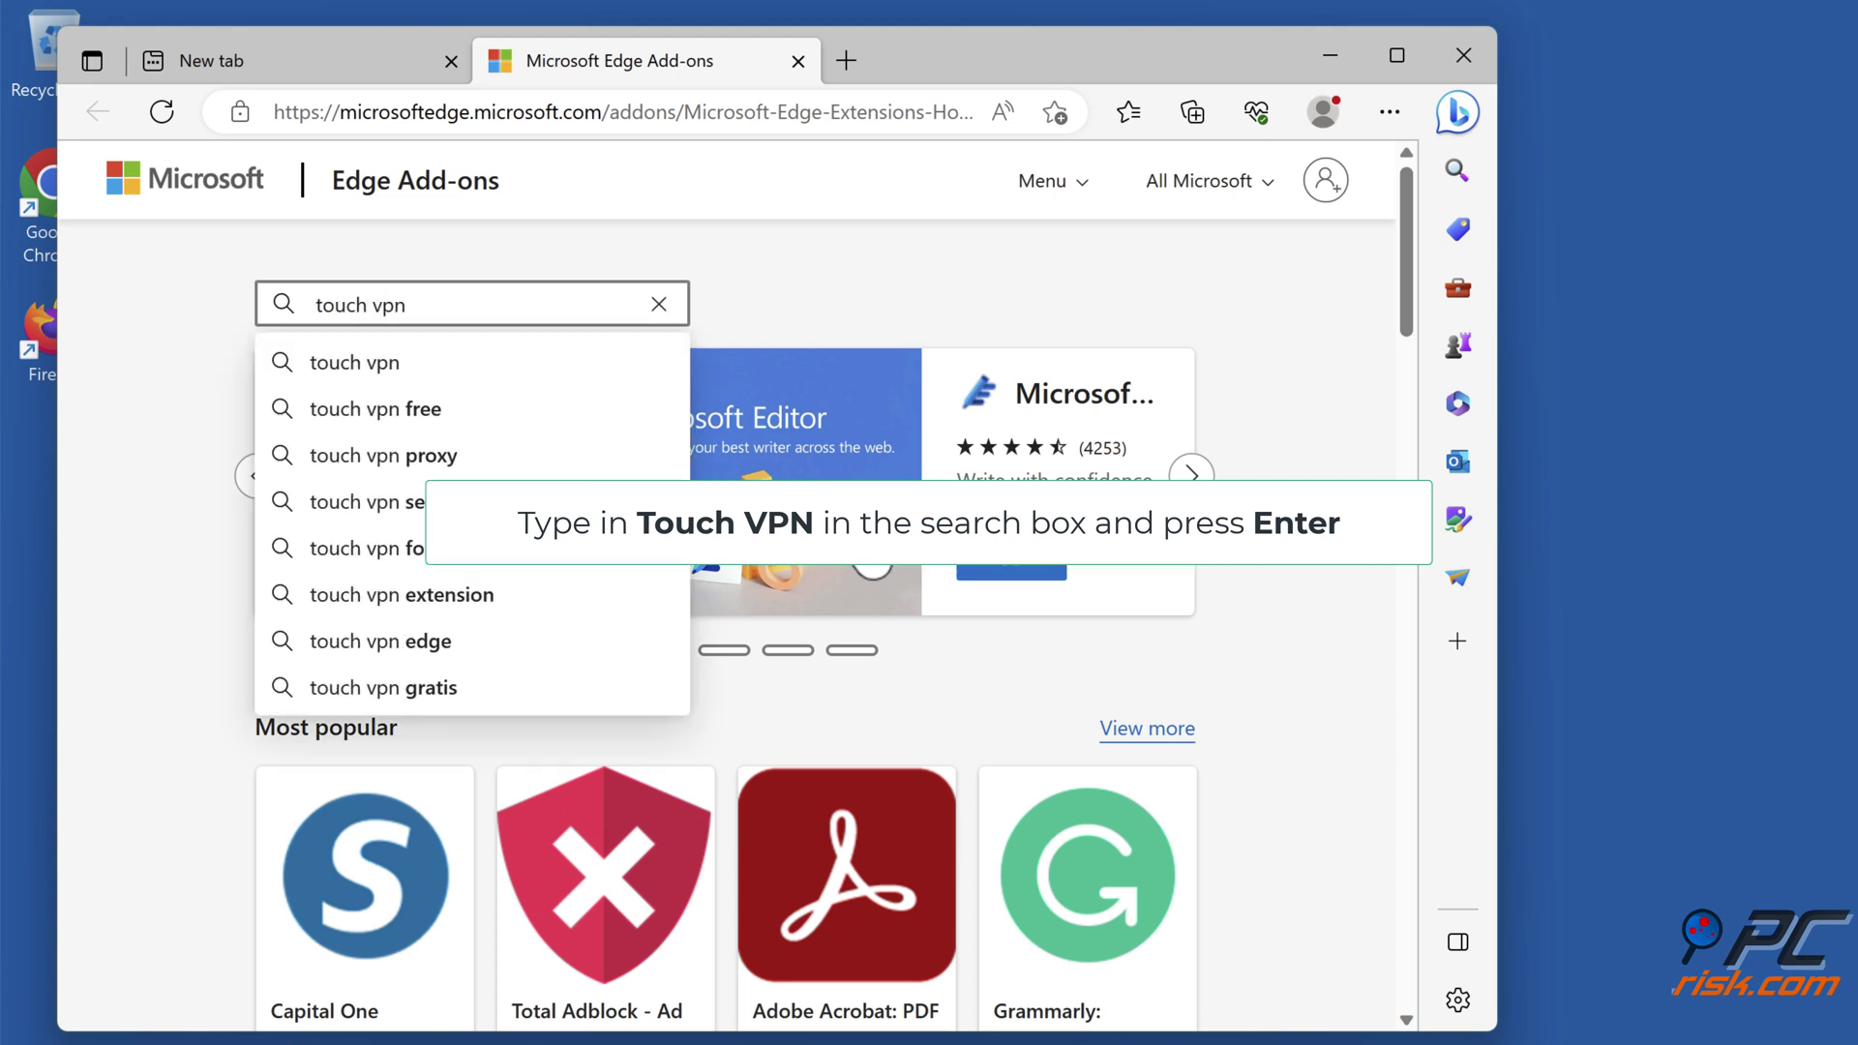
key("Return")
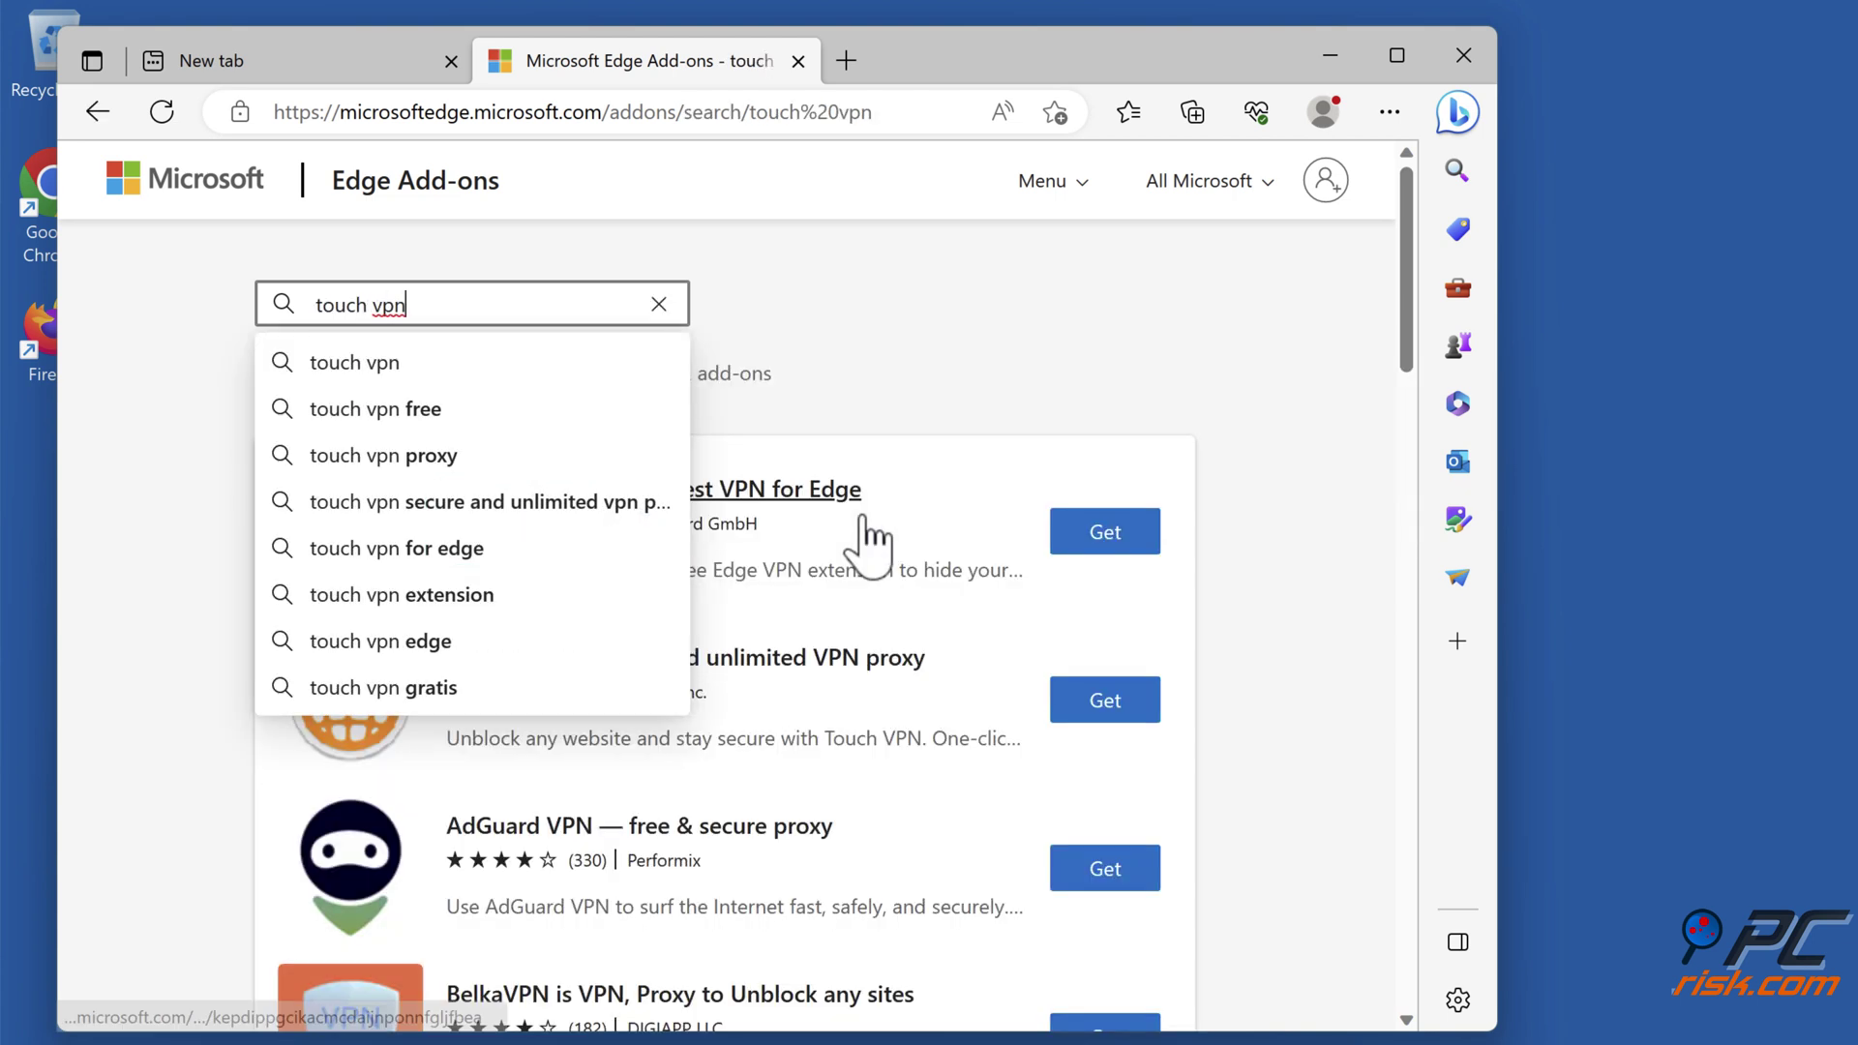
left_click(932, 335)
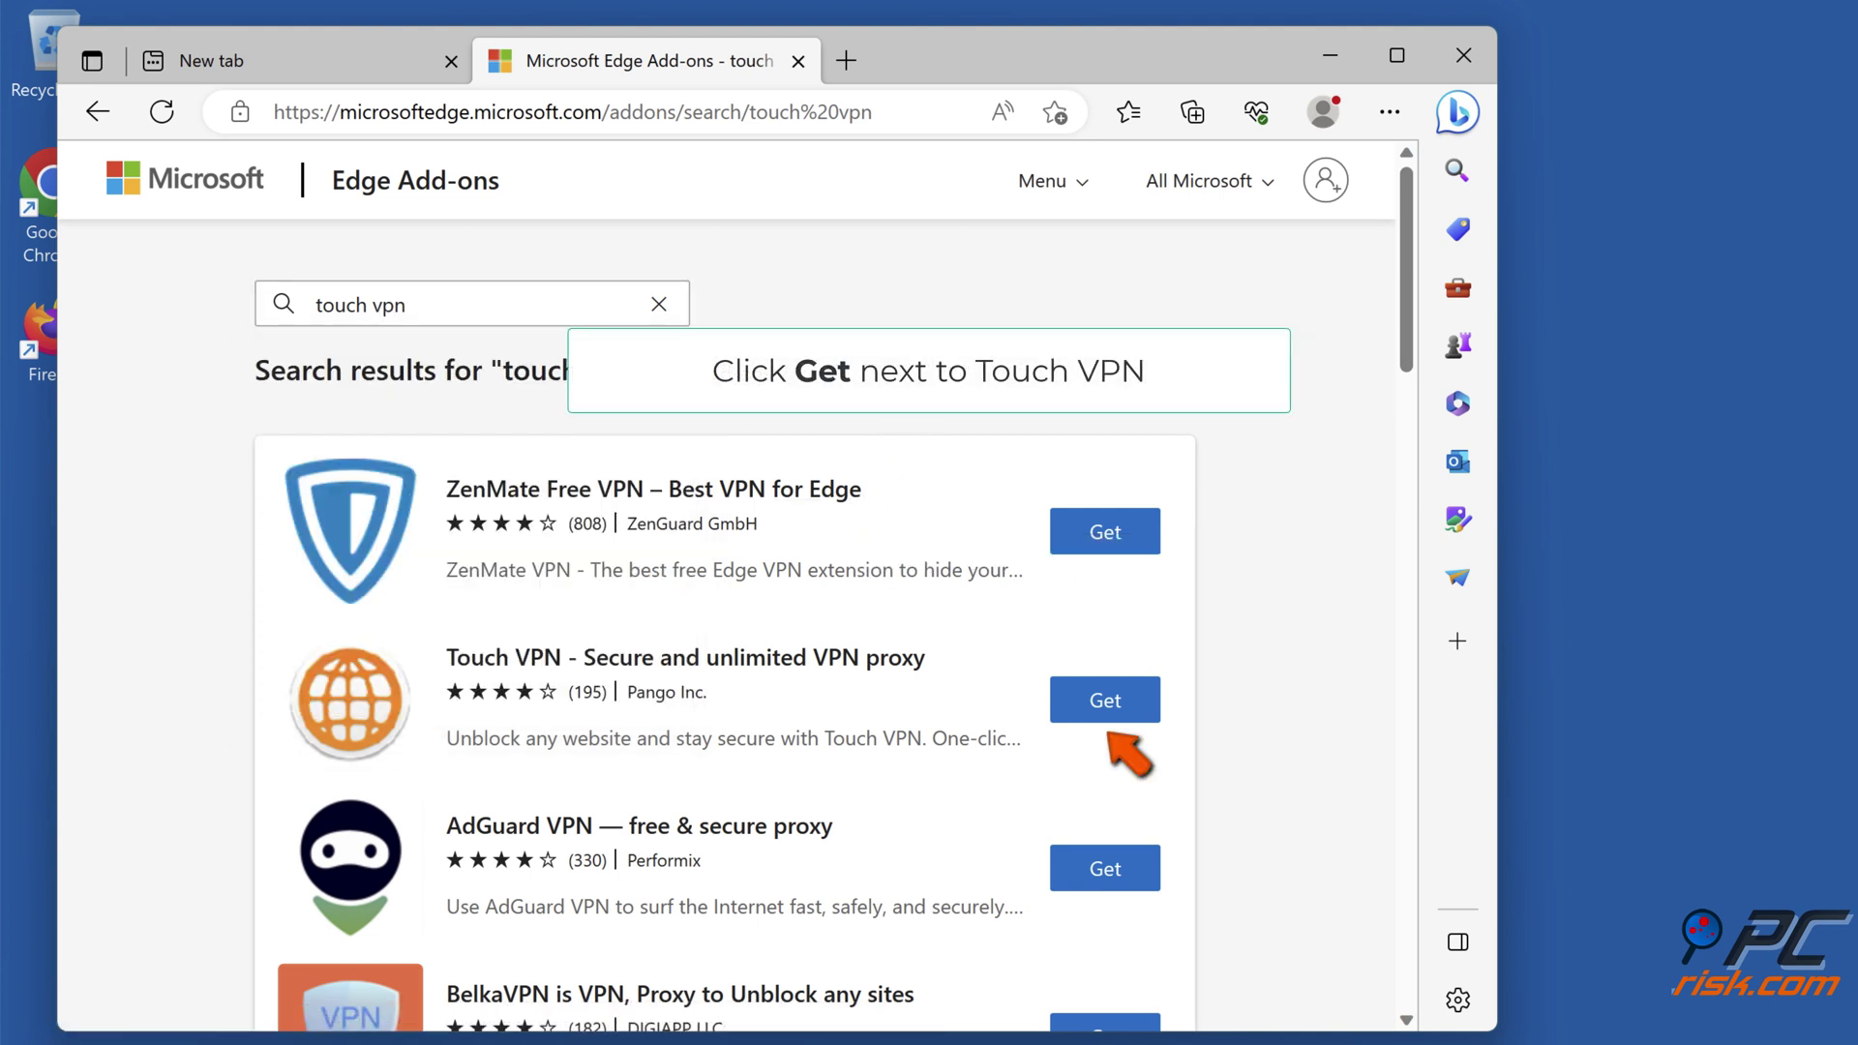
- Add the Touch VPN extension to Edge, then close the Edge window
left_click(1104, 700)
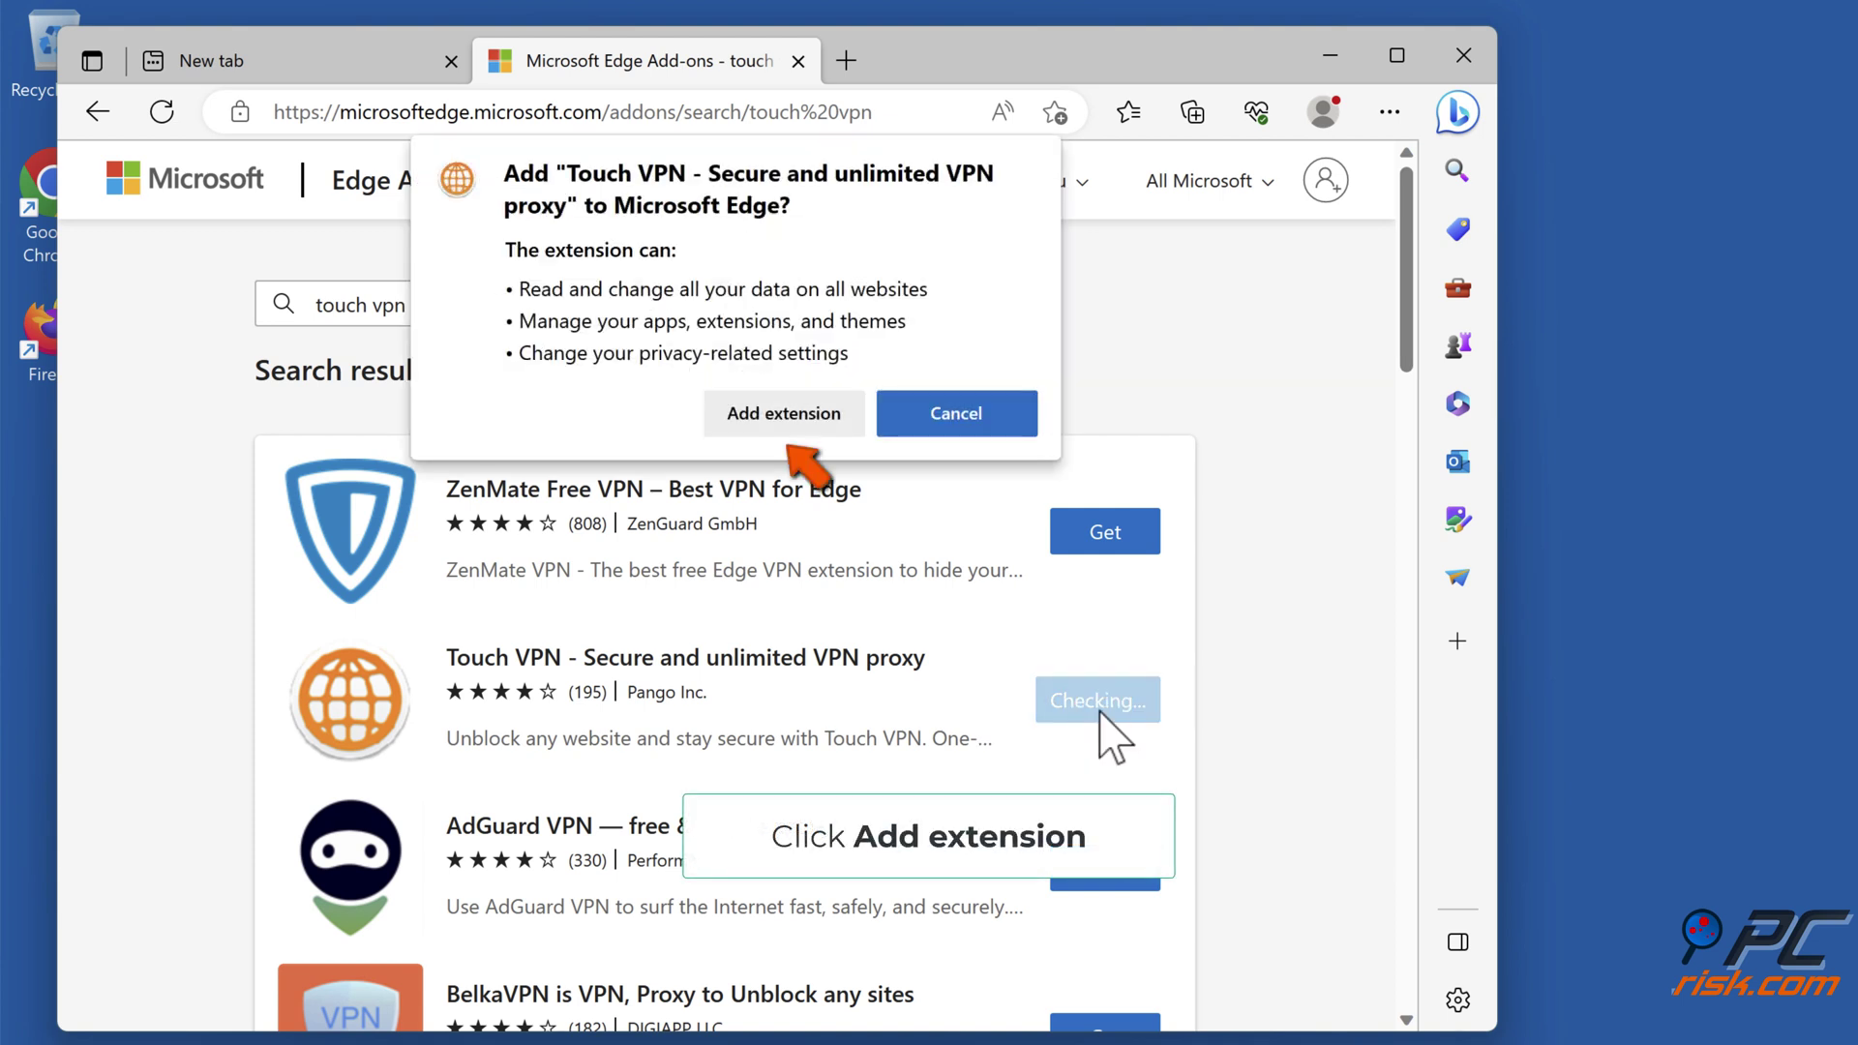
left_click(783, 428)
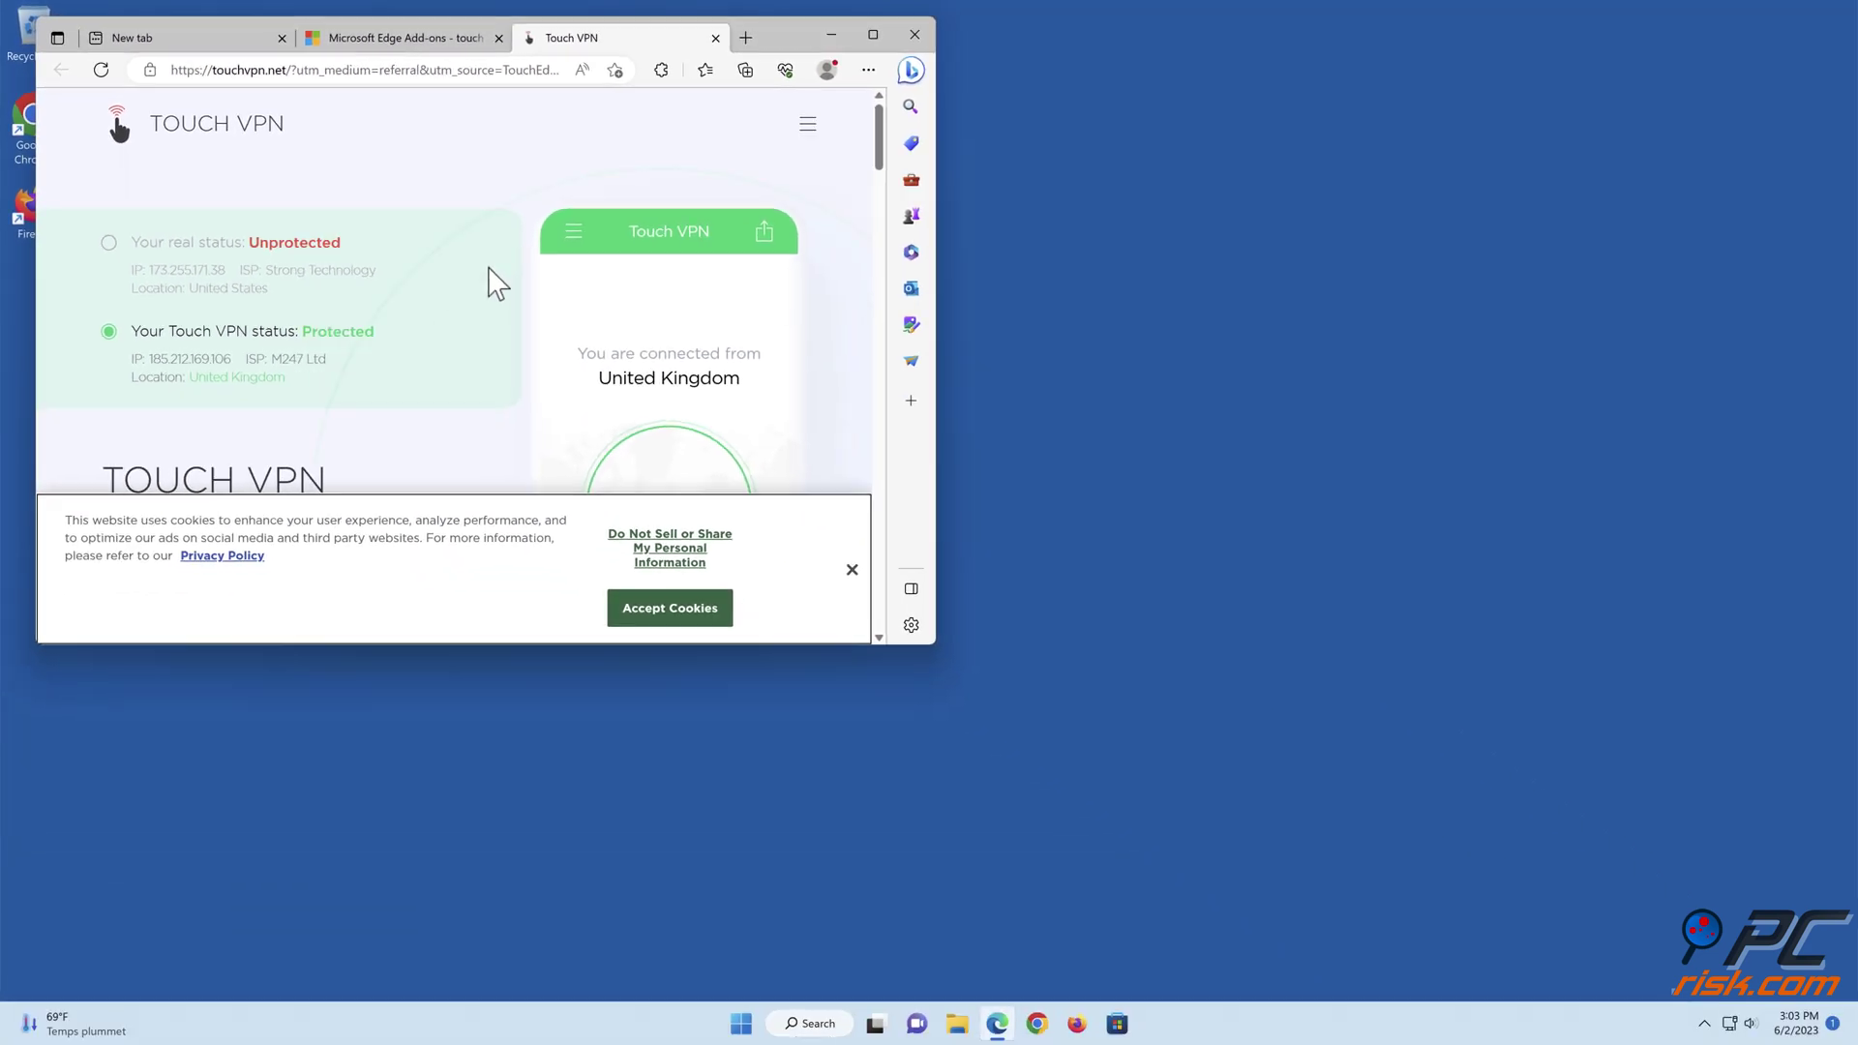
left_click(914, 36)
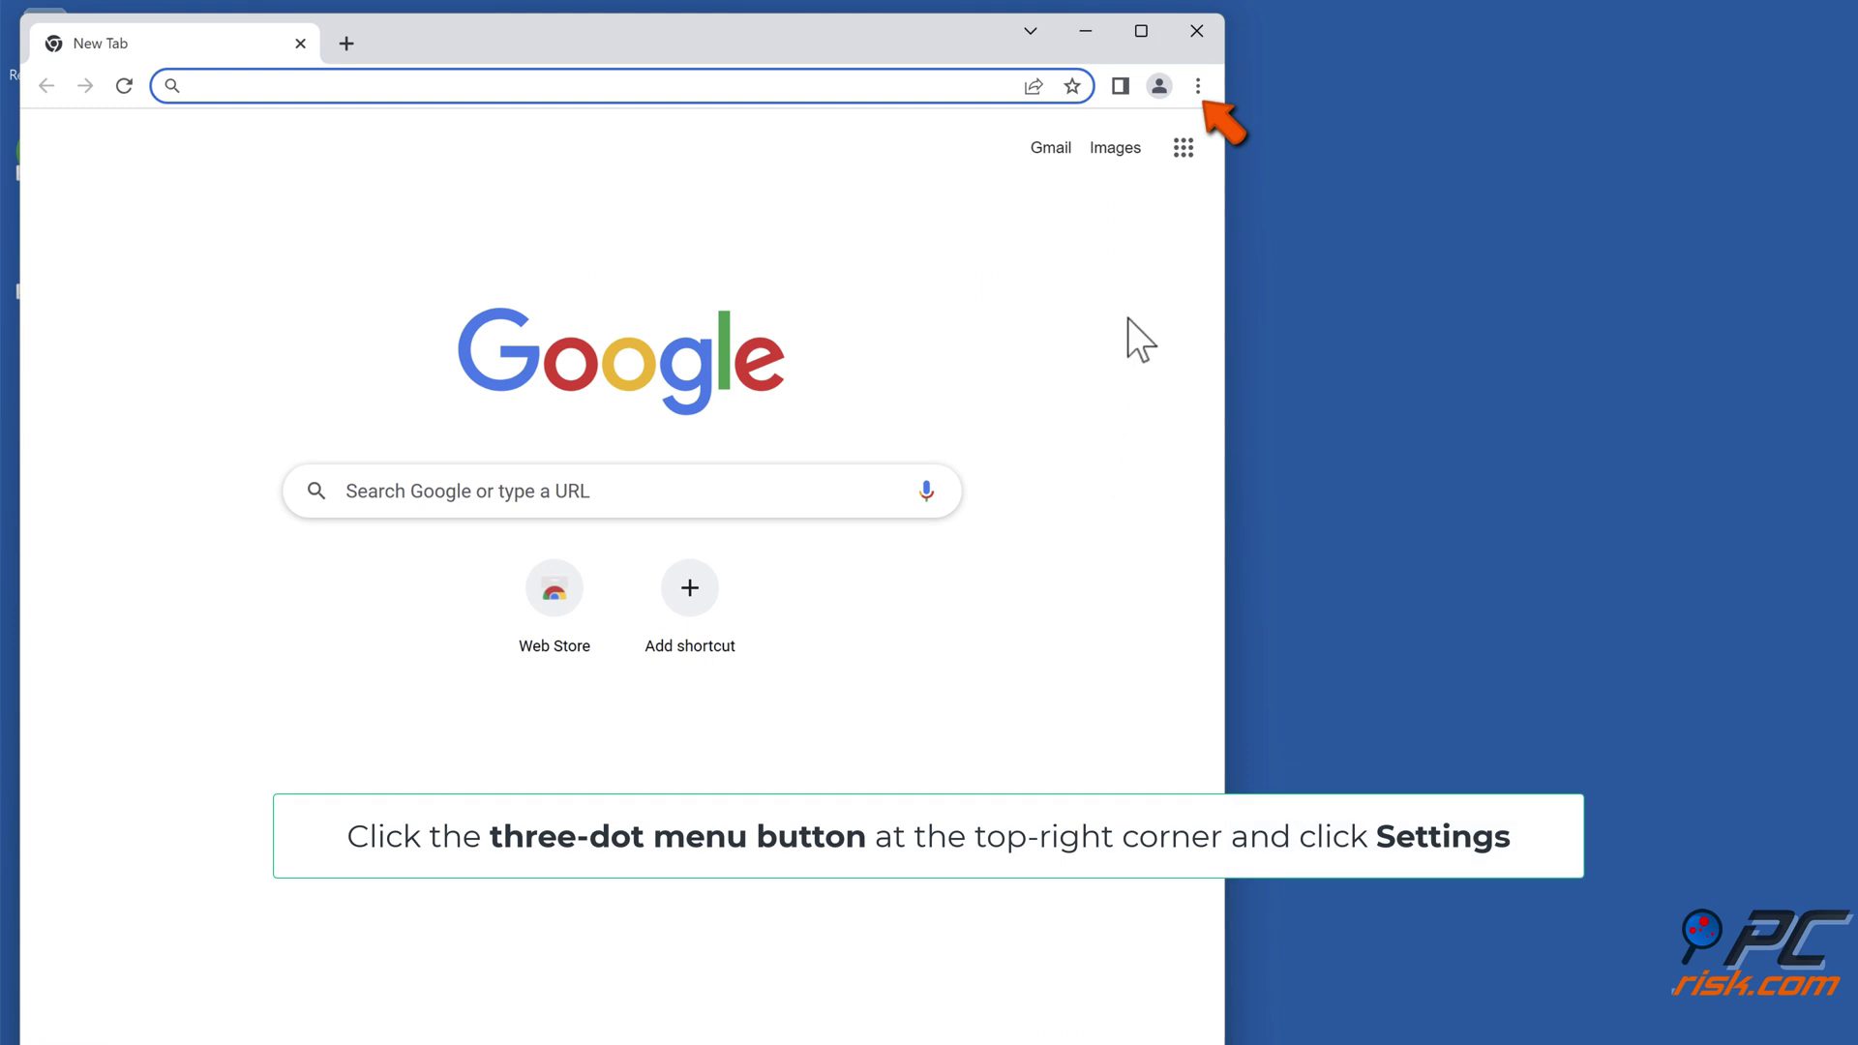
- Restore Chrome's settings to their original defaults under Settings > Reset settings, then close Chrome
left_click(1197, 88)
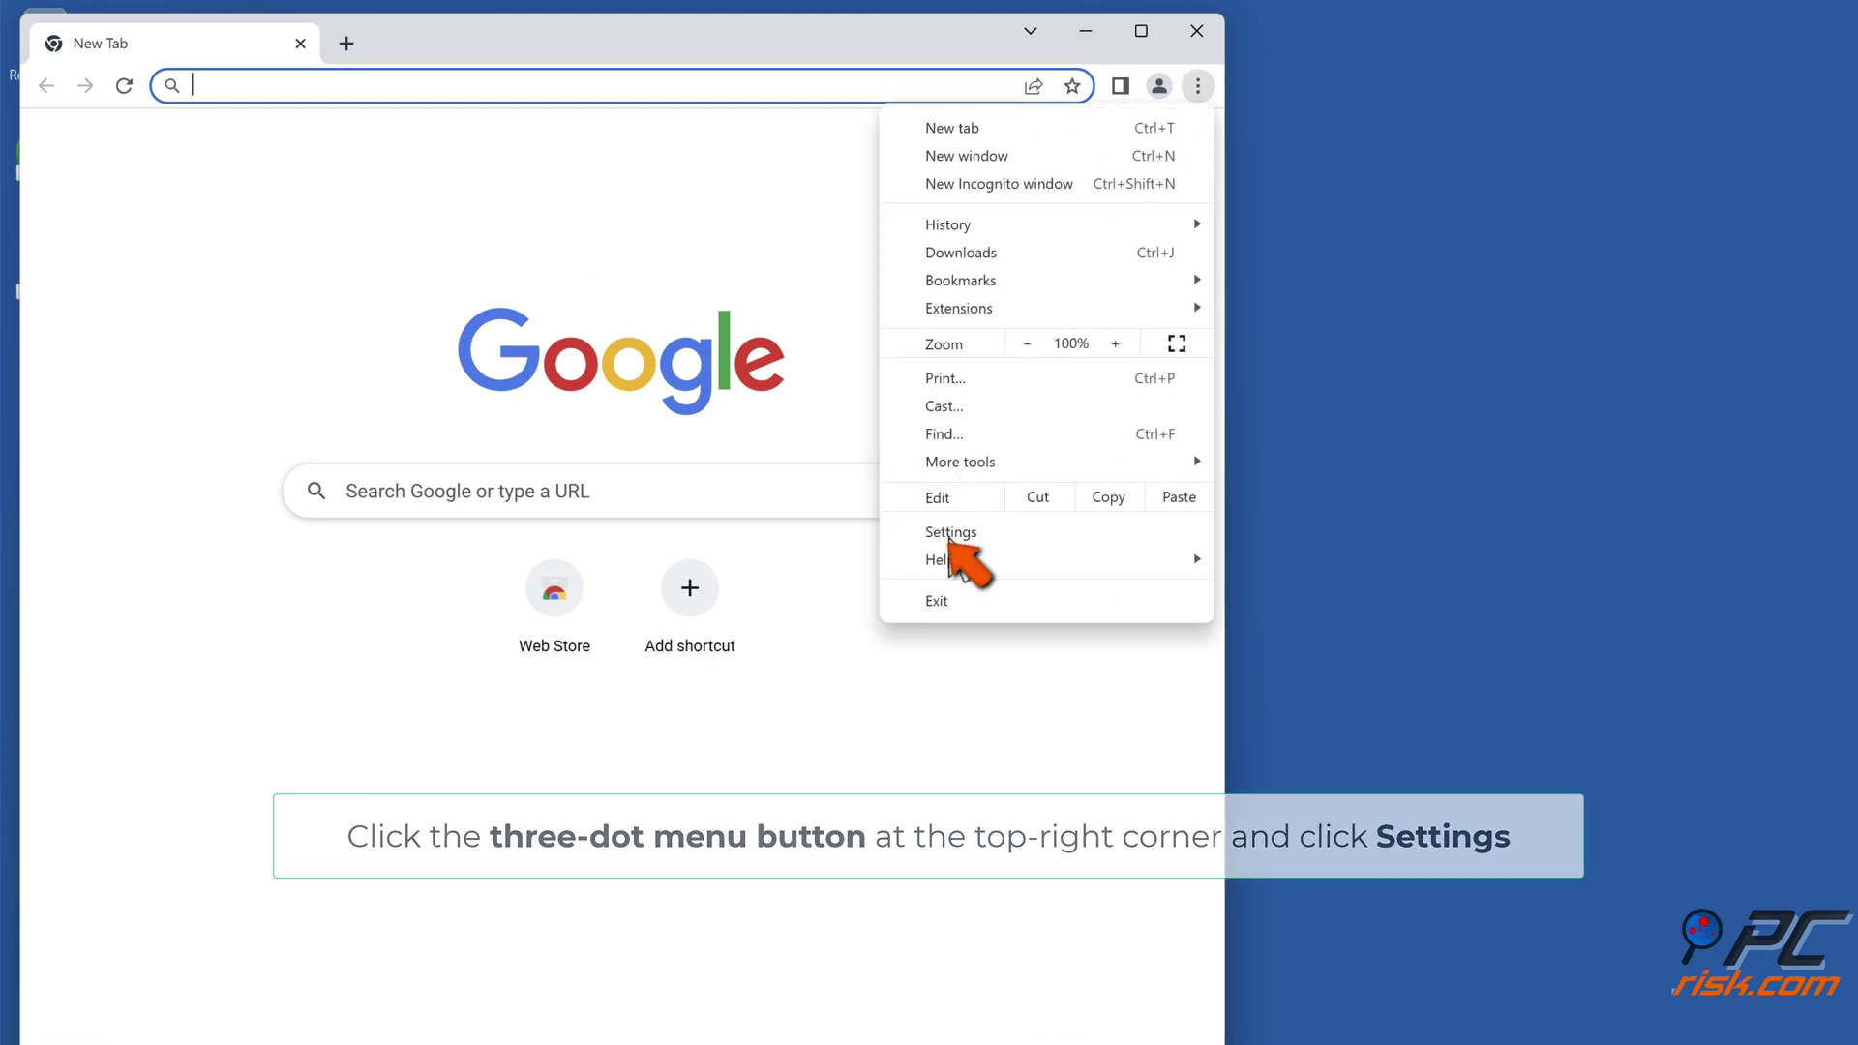
left_click(948, 534)
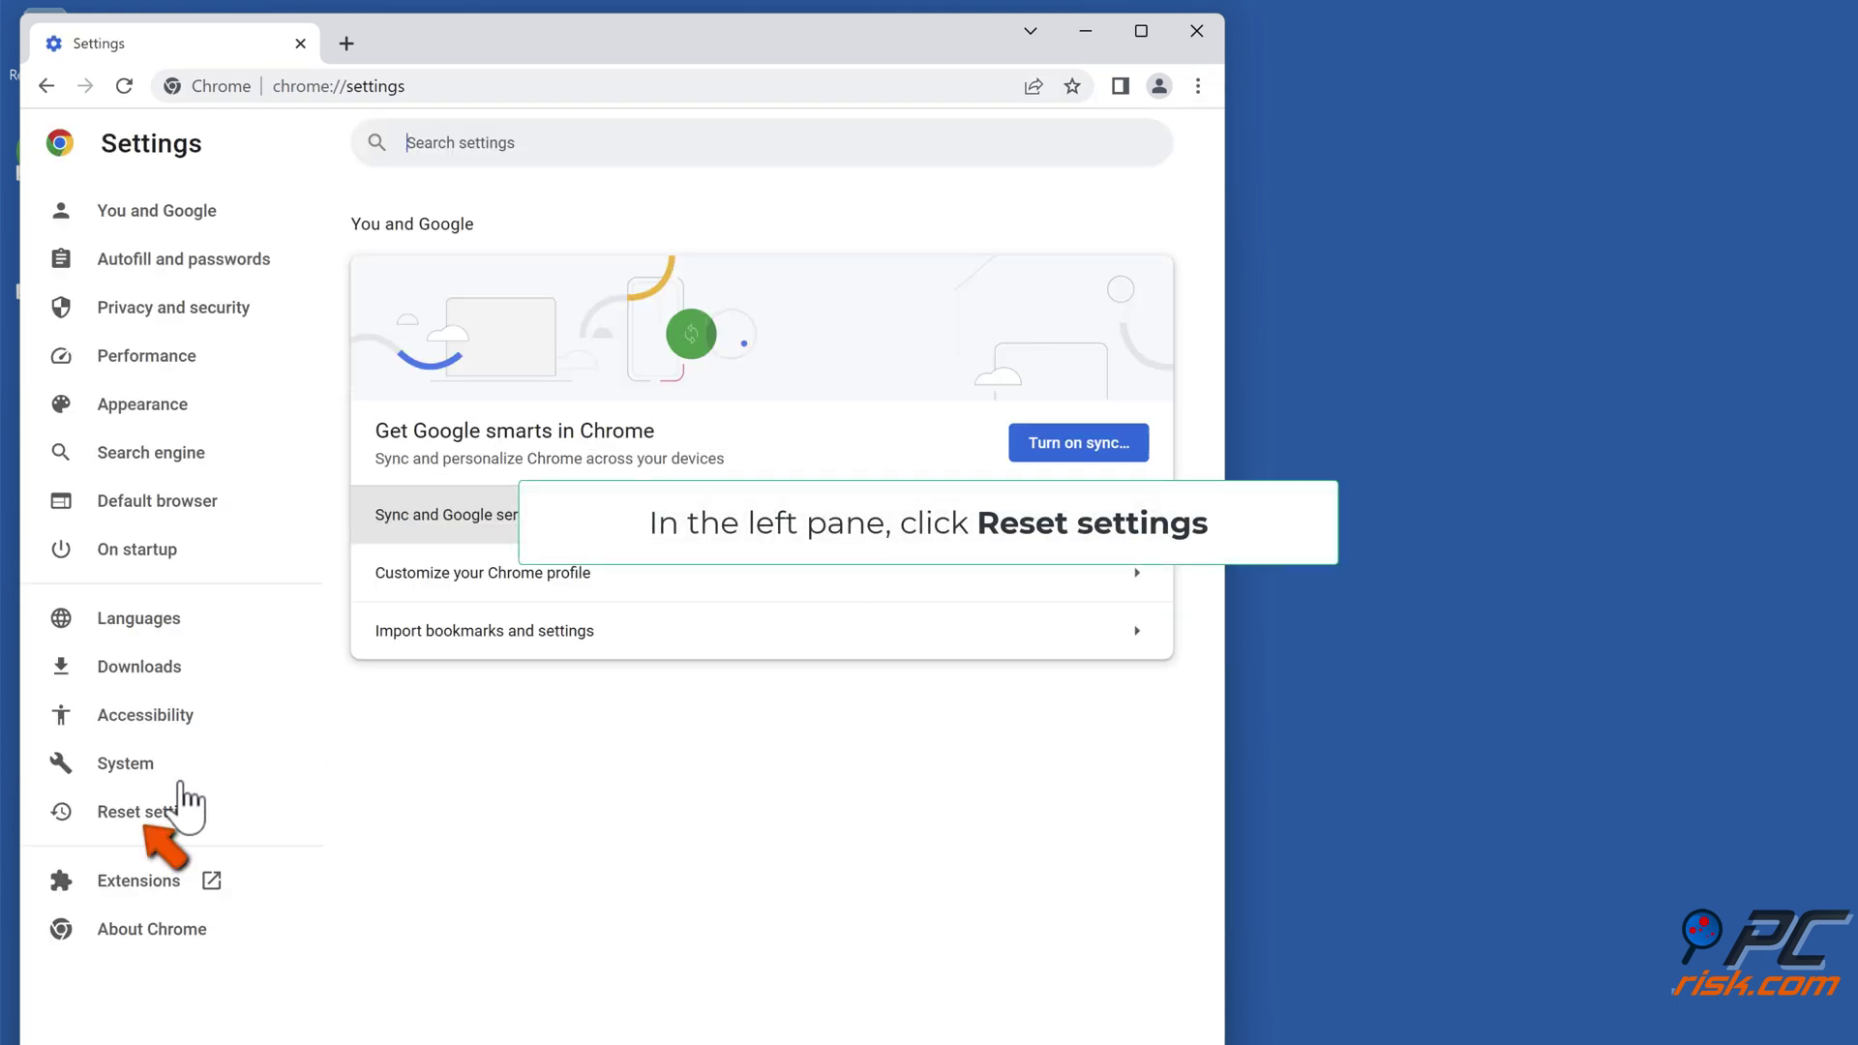
left_click(148, 815)
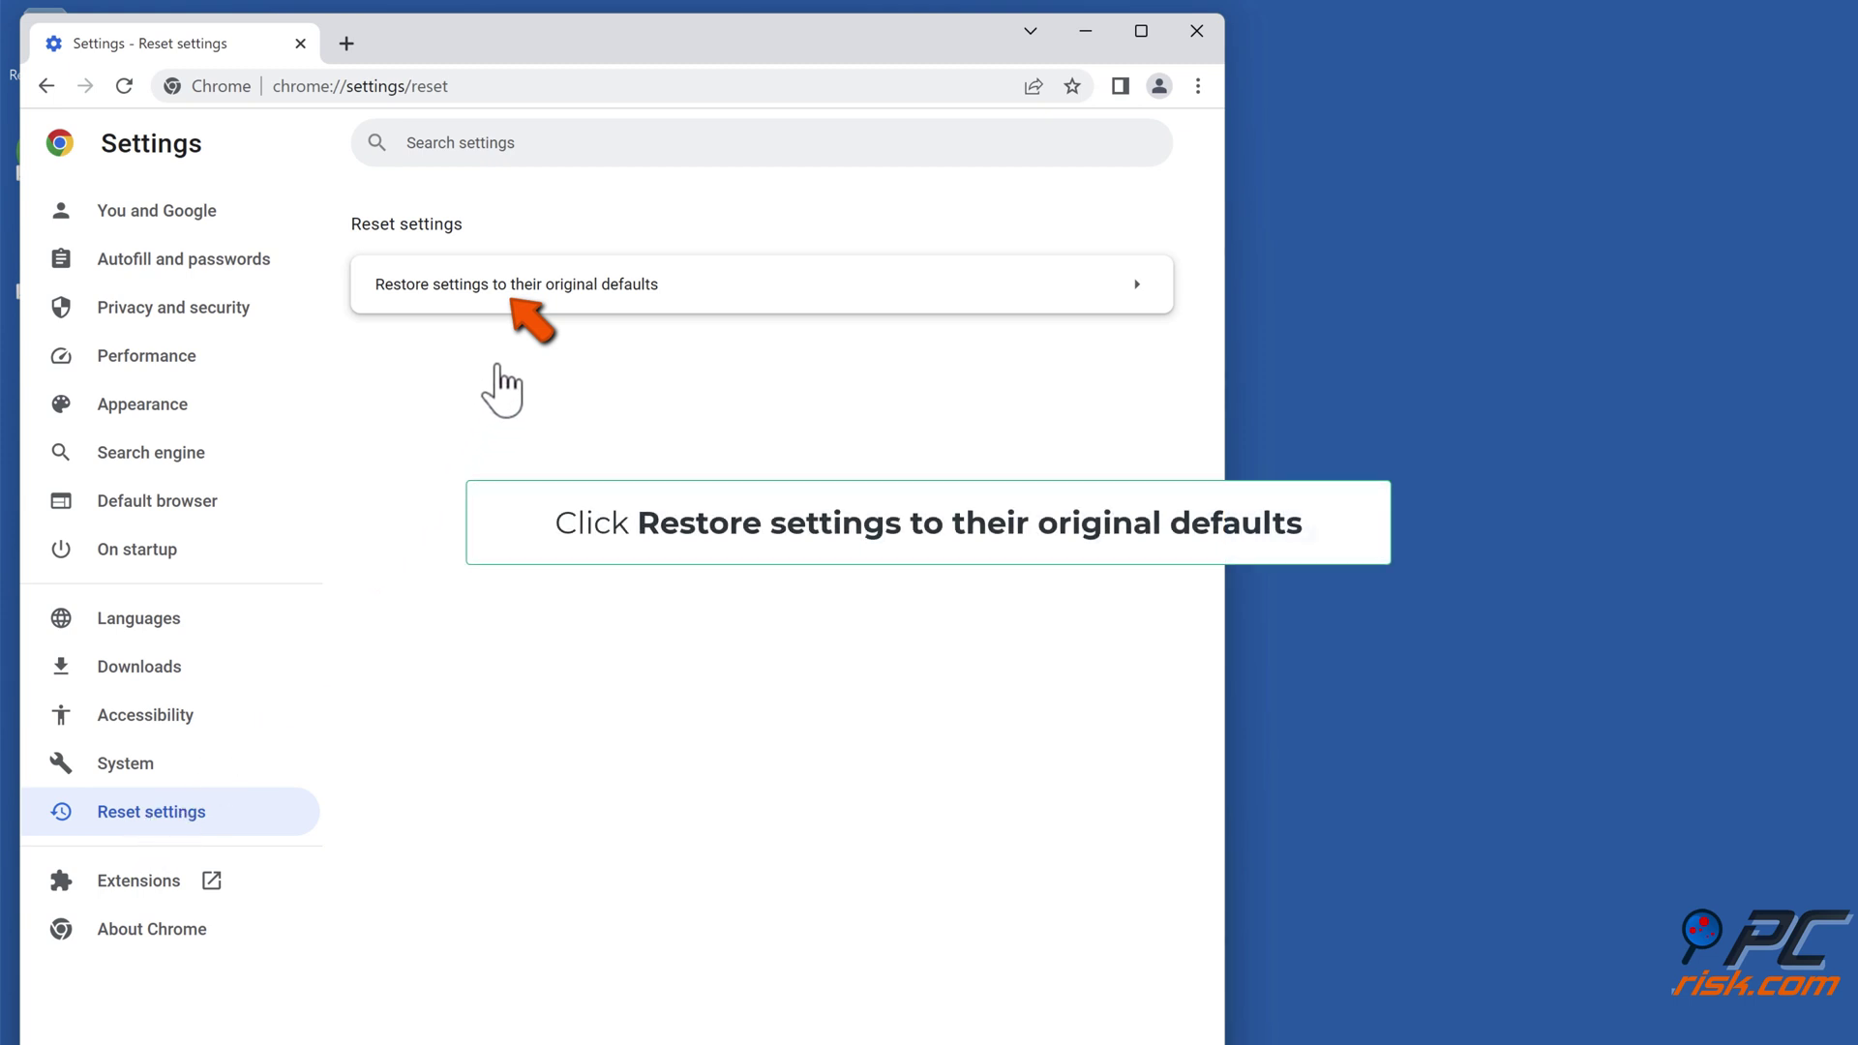
left_click(517, 295)
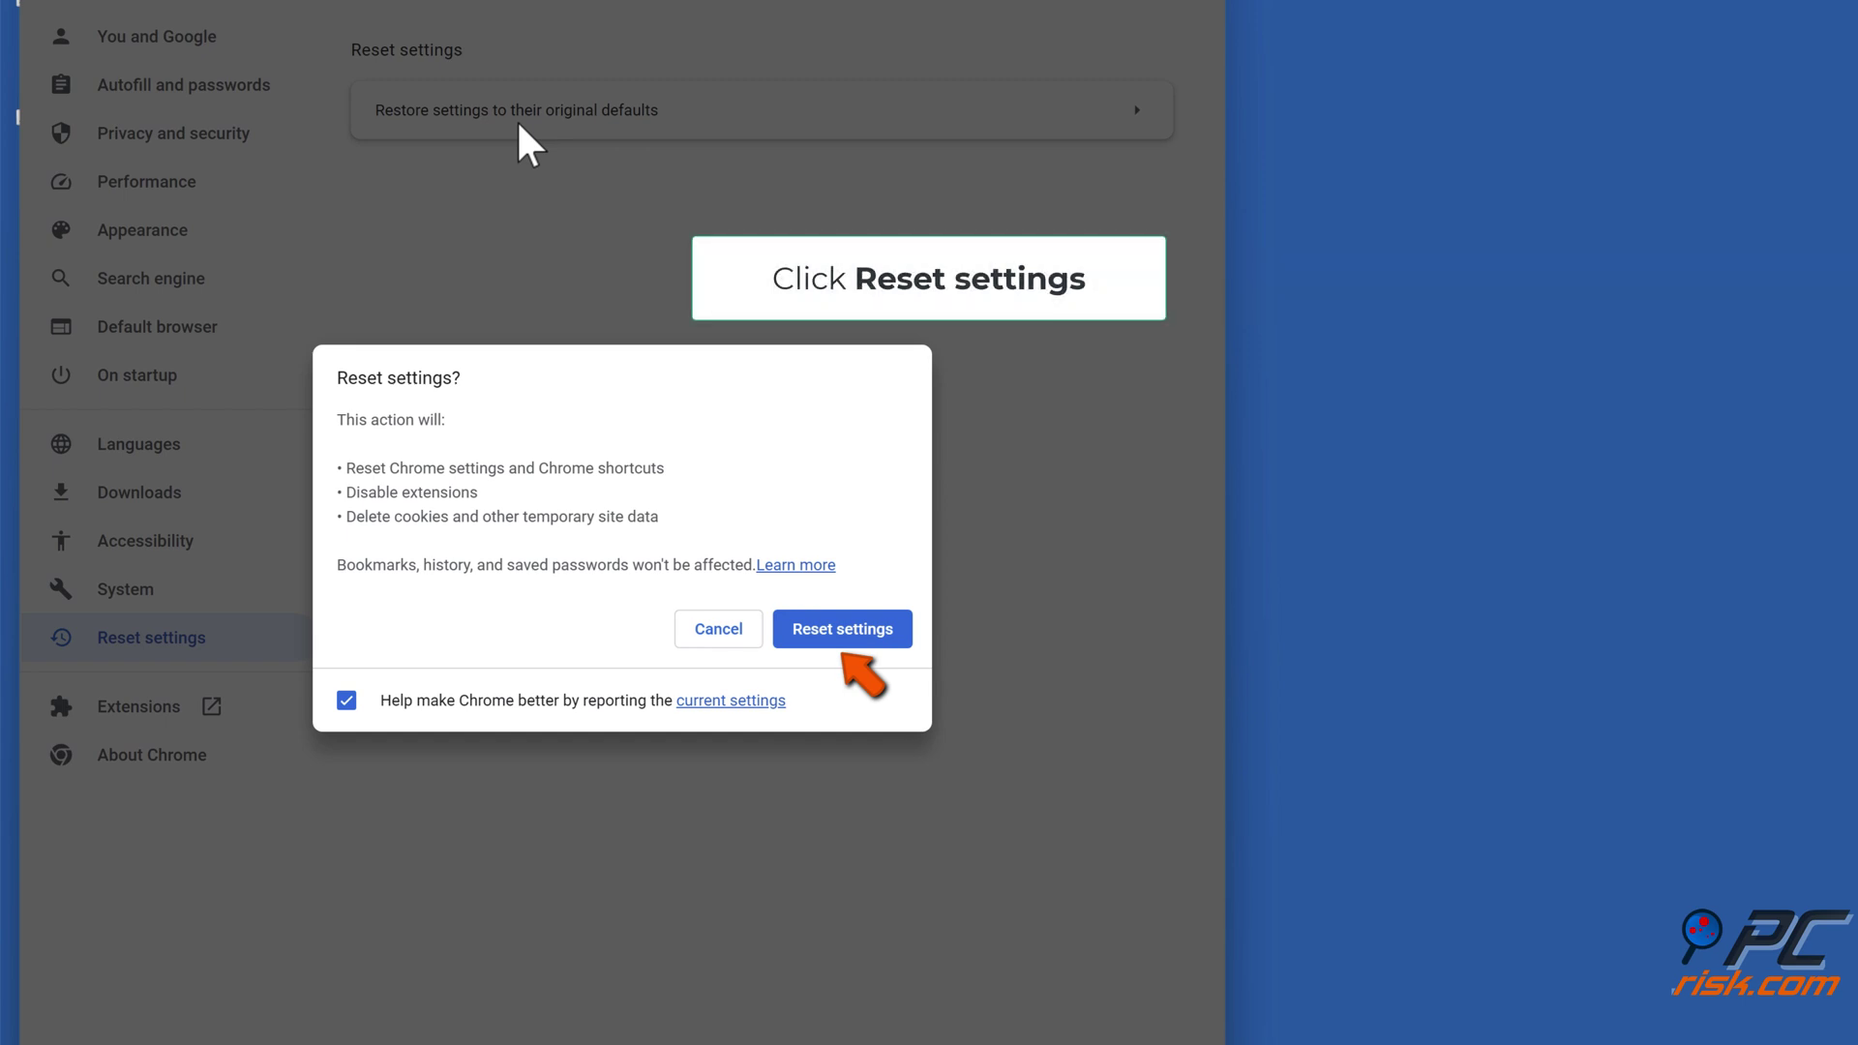
left_click(840, 634)
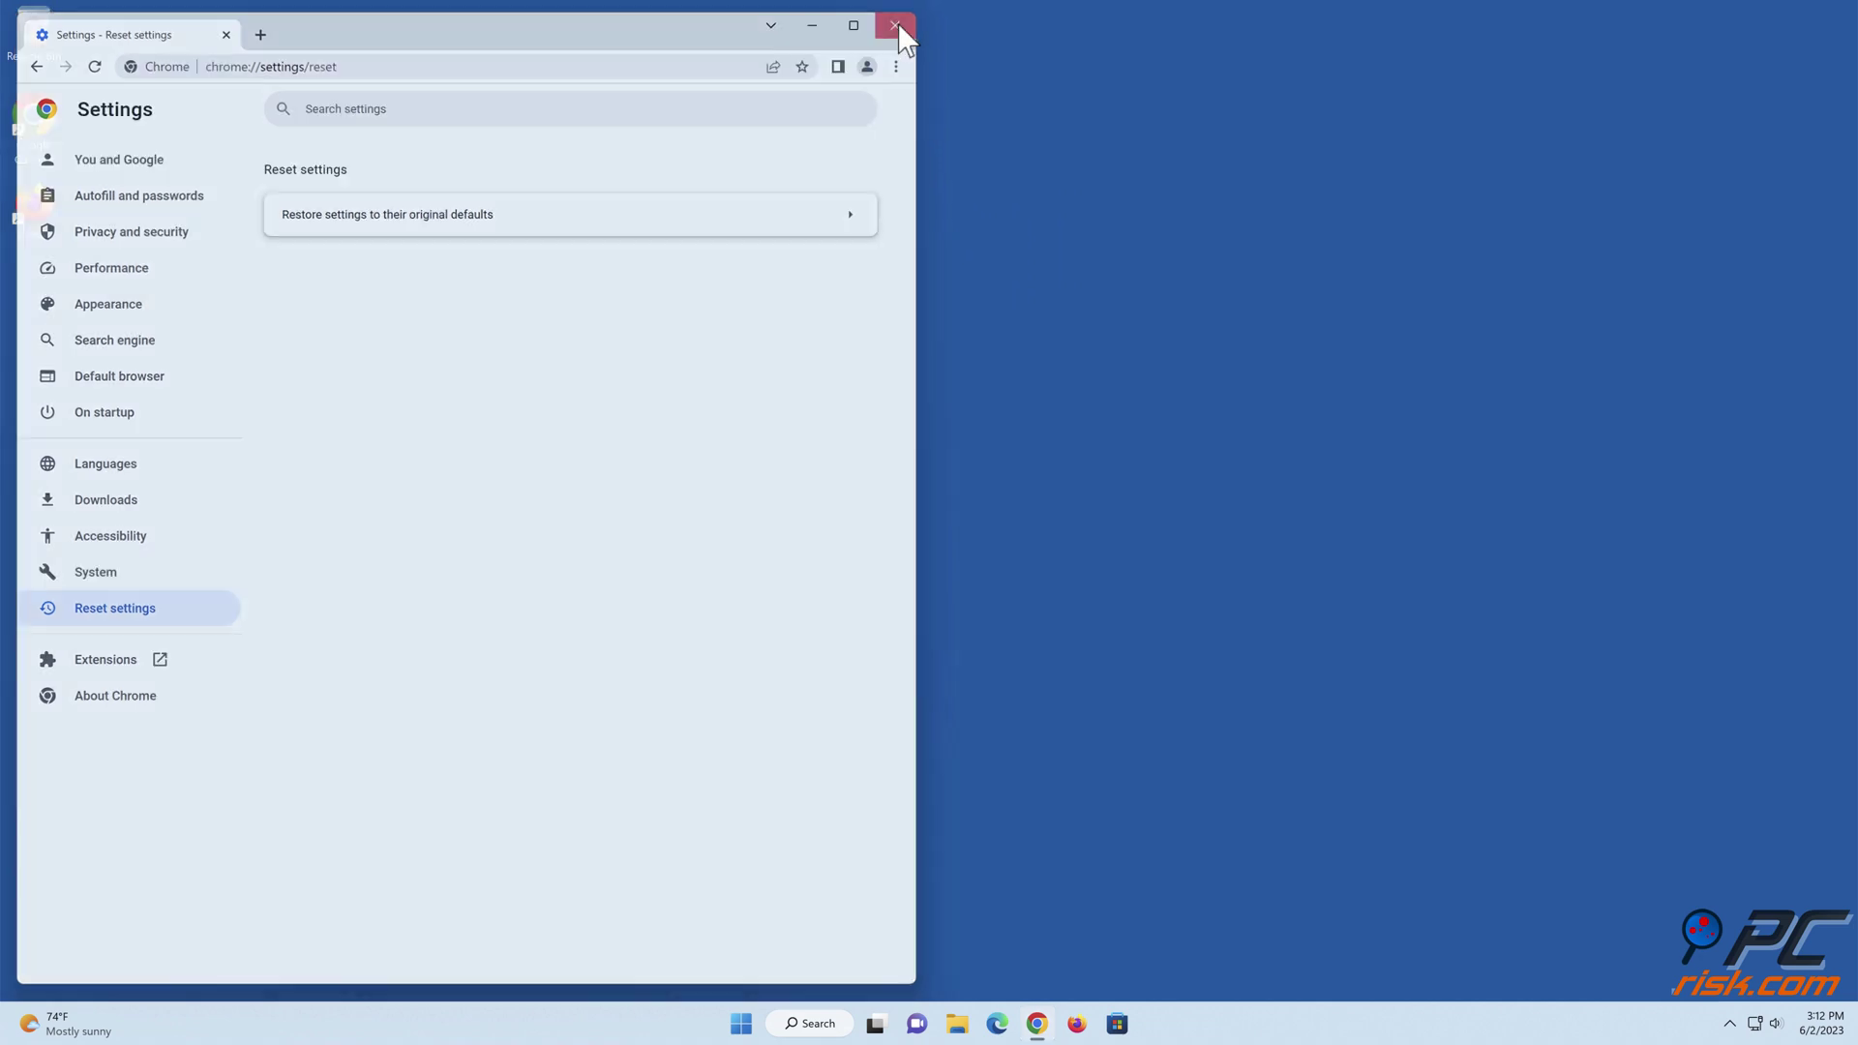
left_click(899, 23)
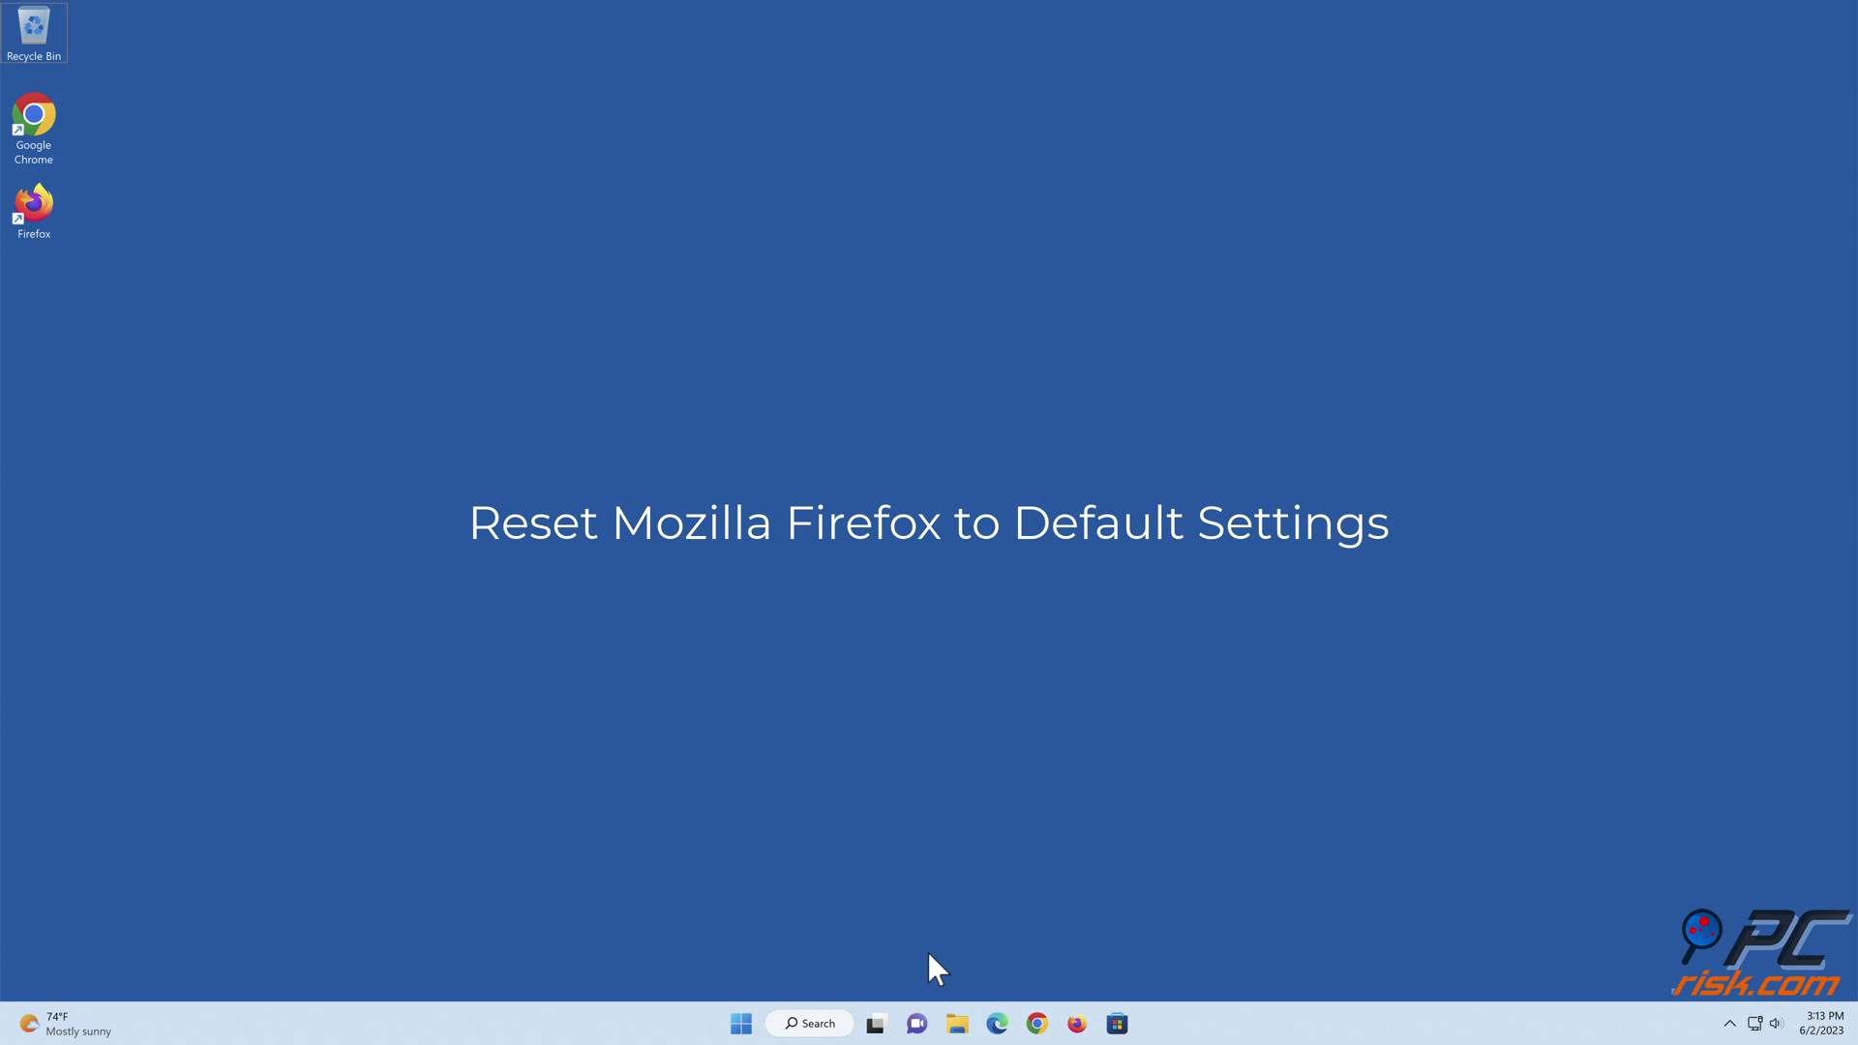
- Refresh Firefox from its troubleshooting information page, skip importing data, and close Firefox
left_click(1077, 1023)
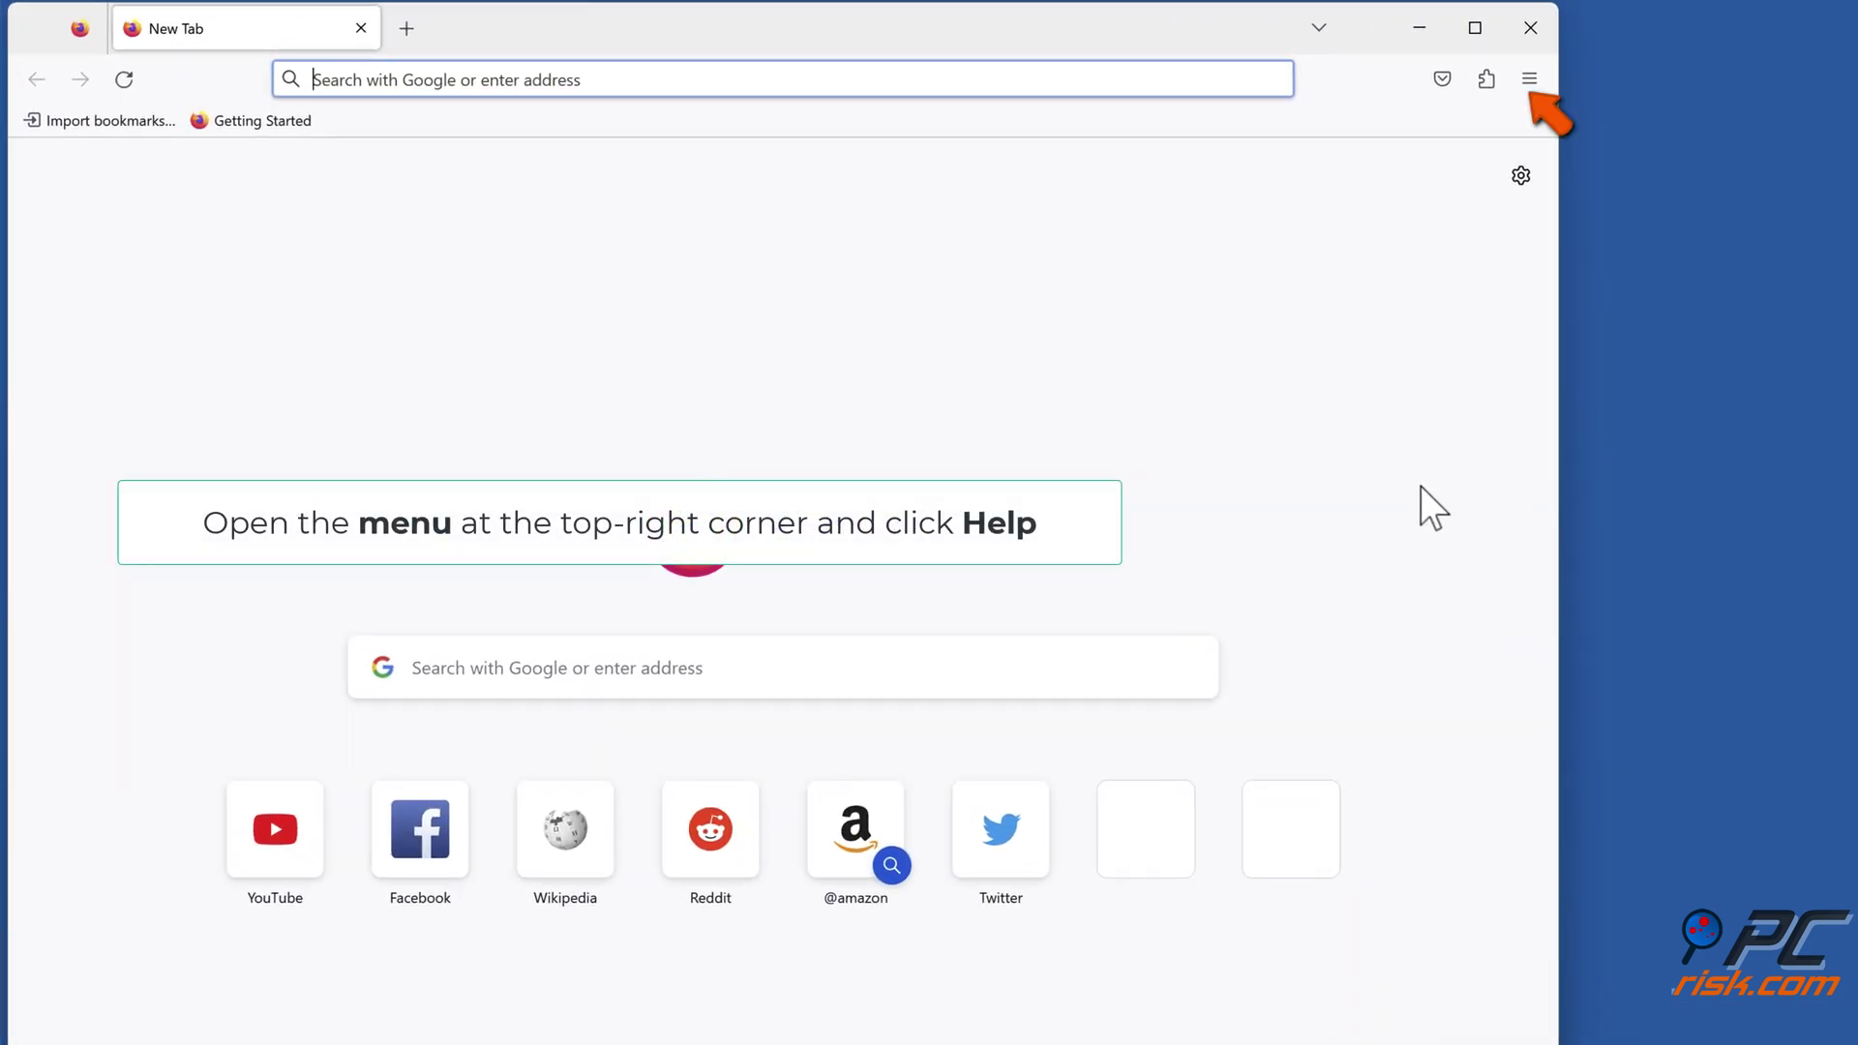
left_click(1530, 81)
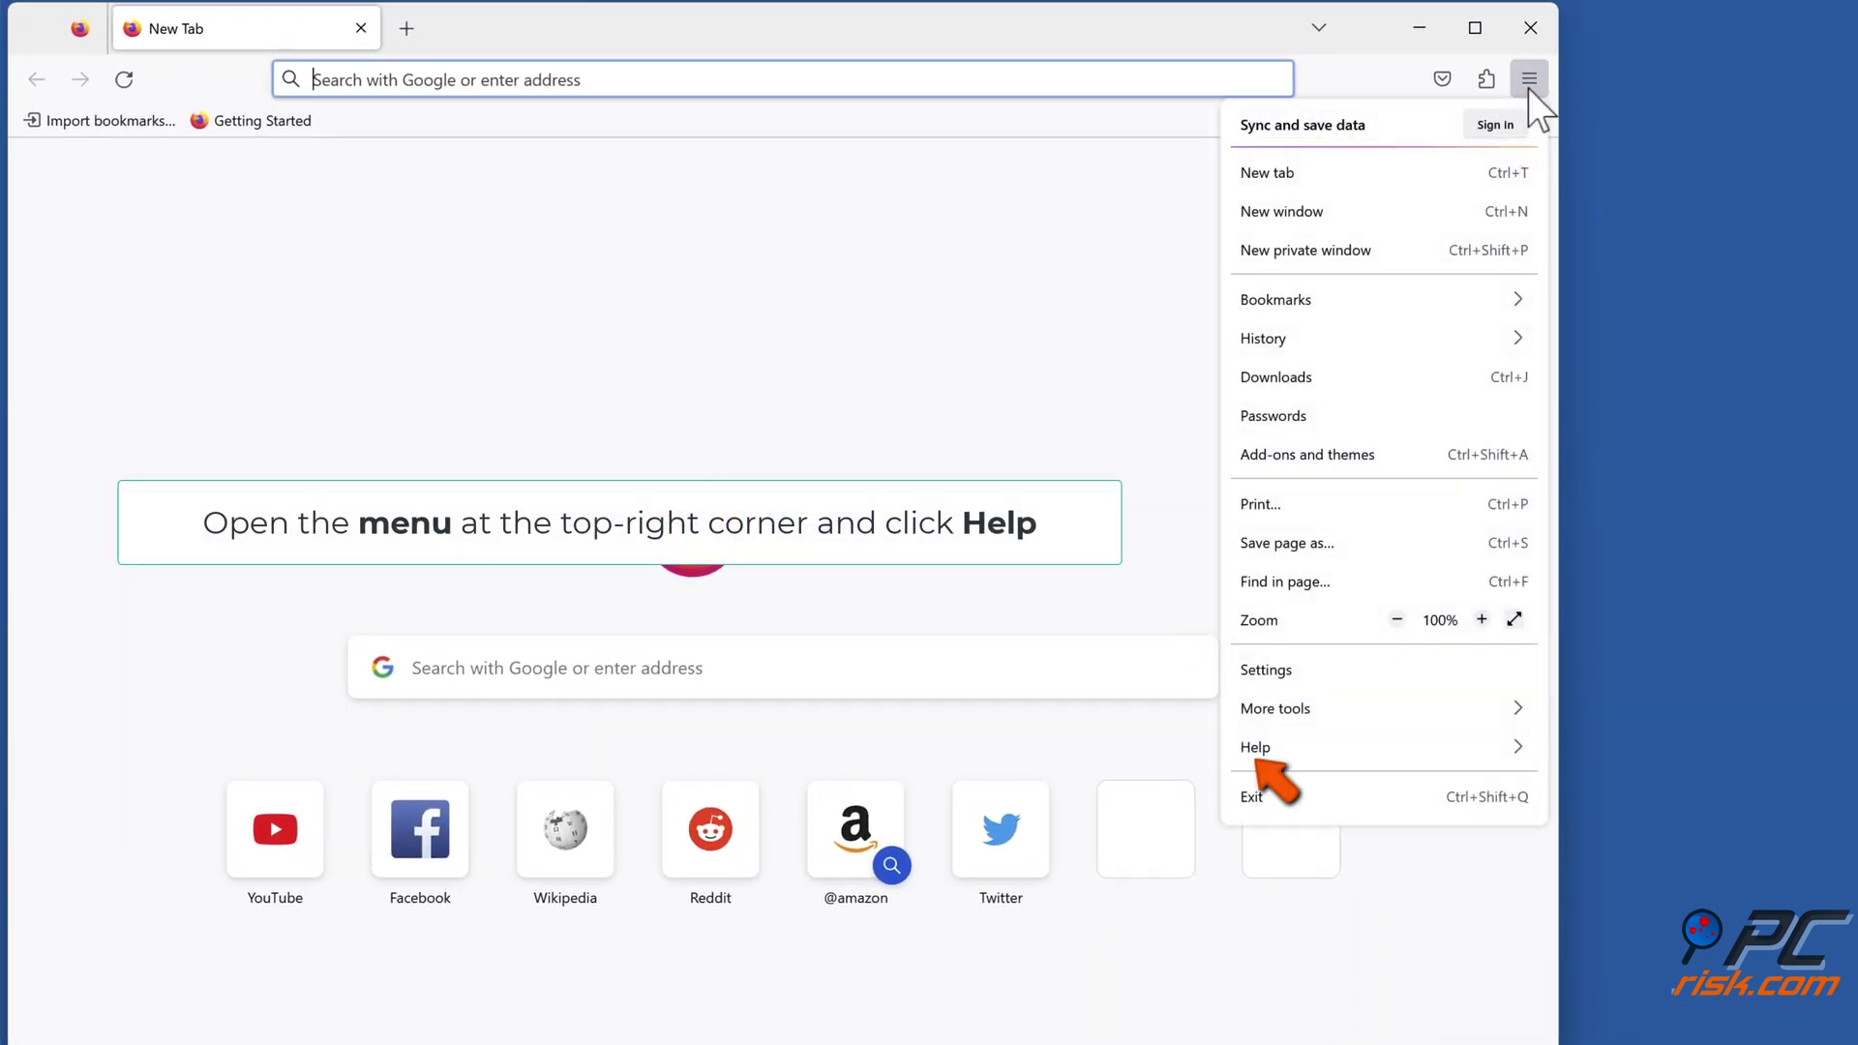
left_click(1320, 747)
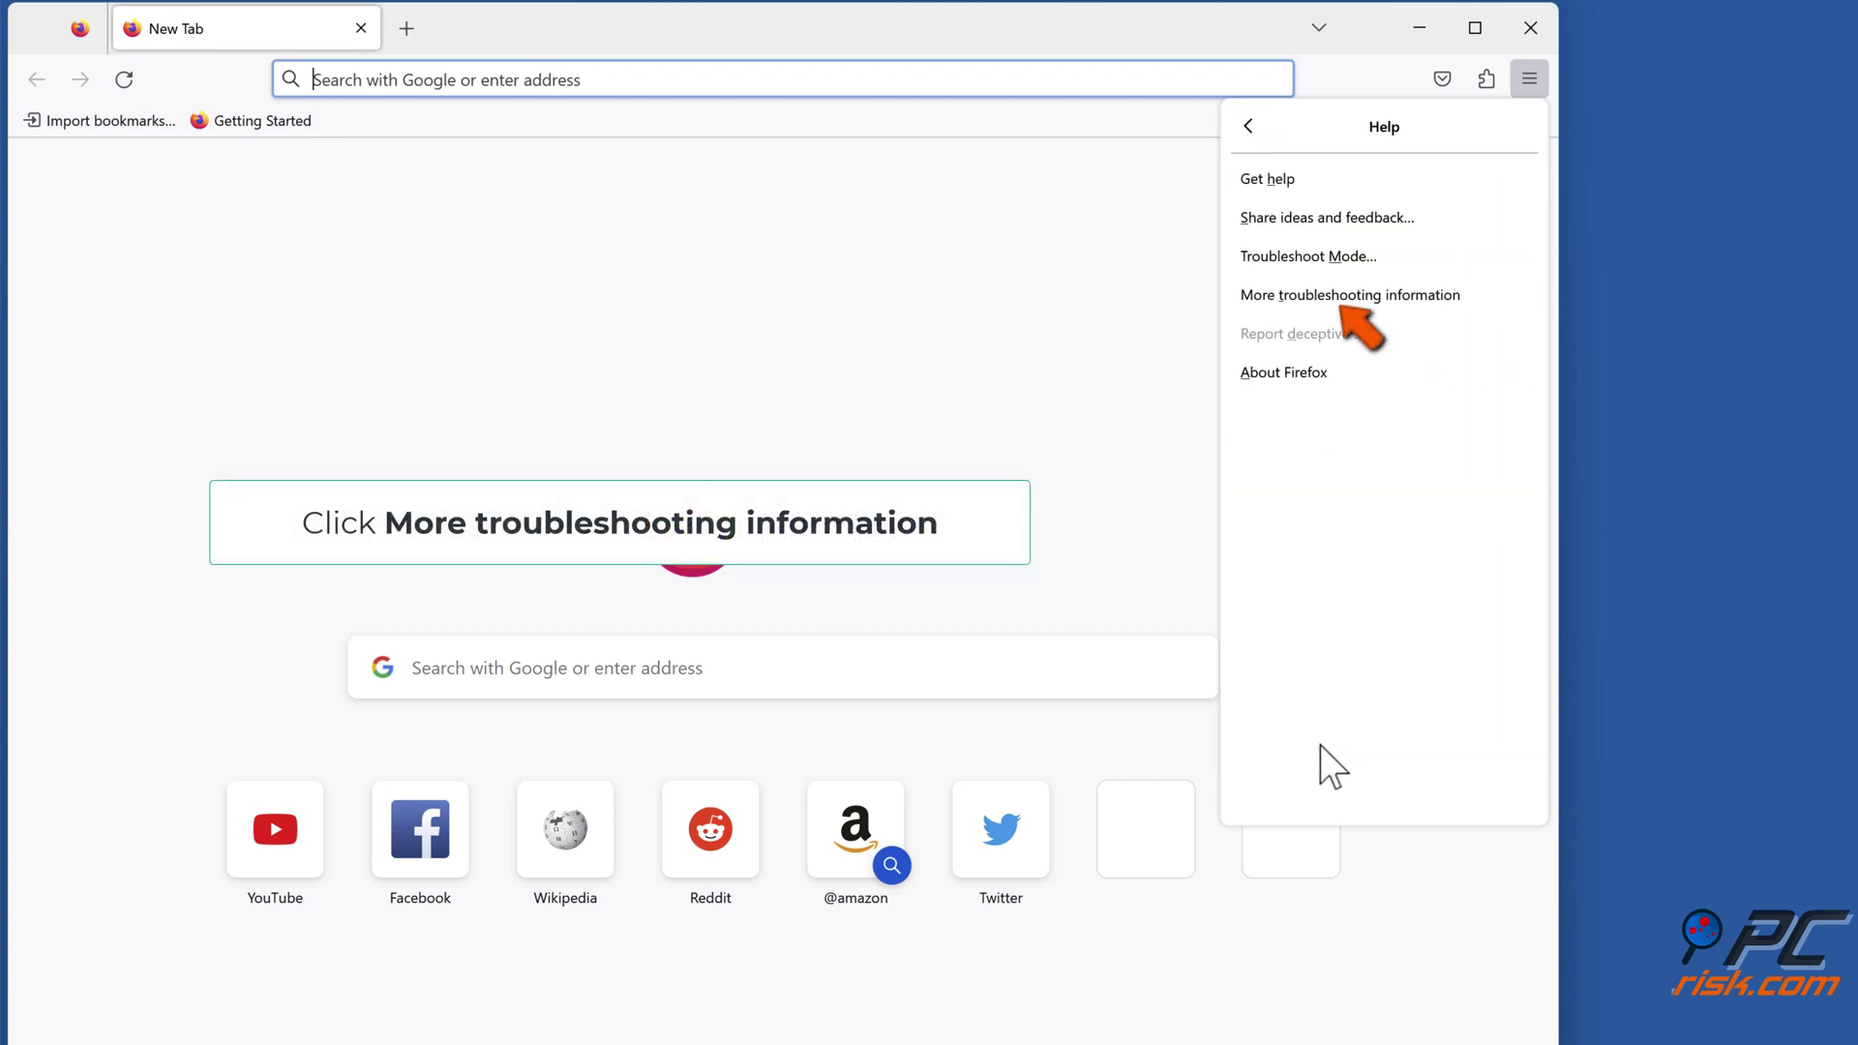
left_click(1340, 306)
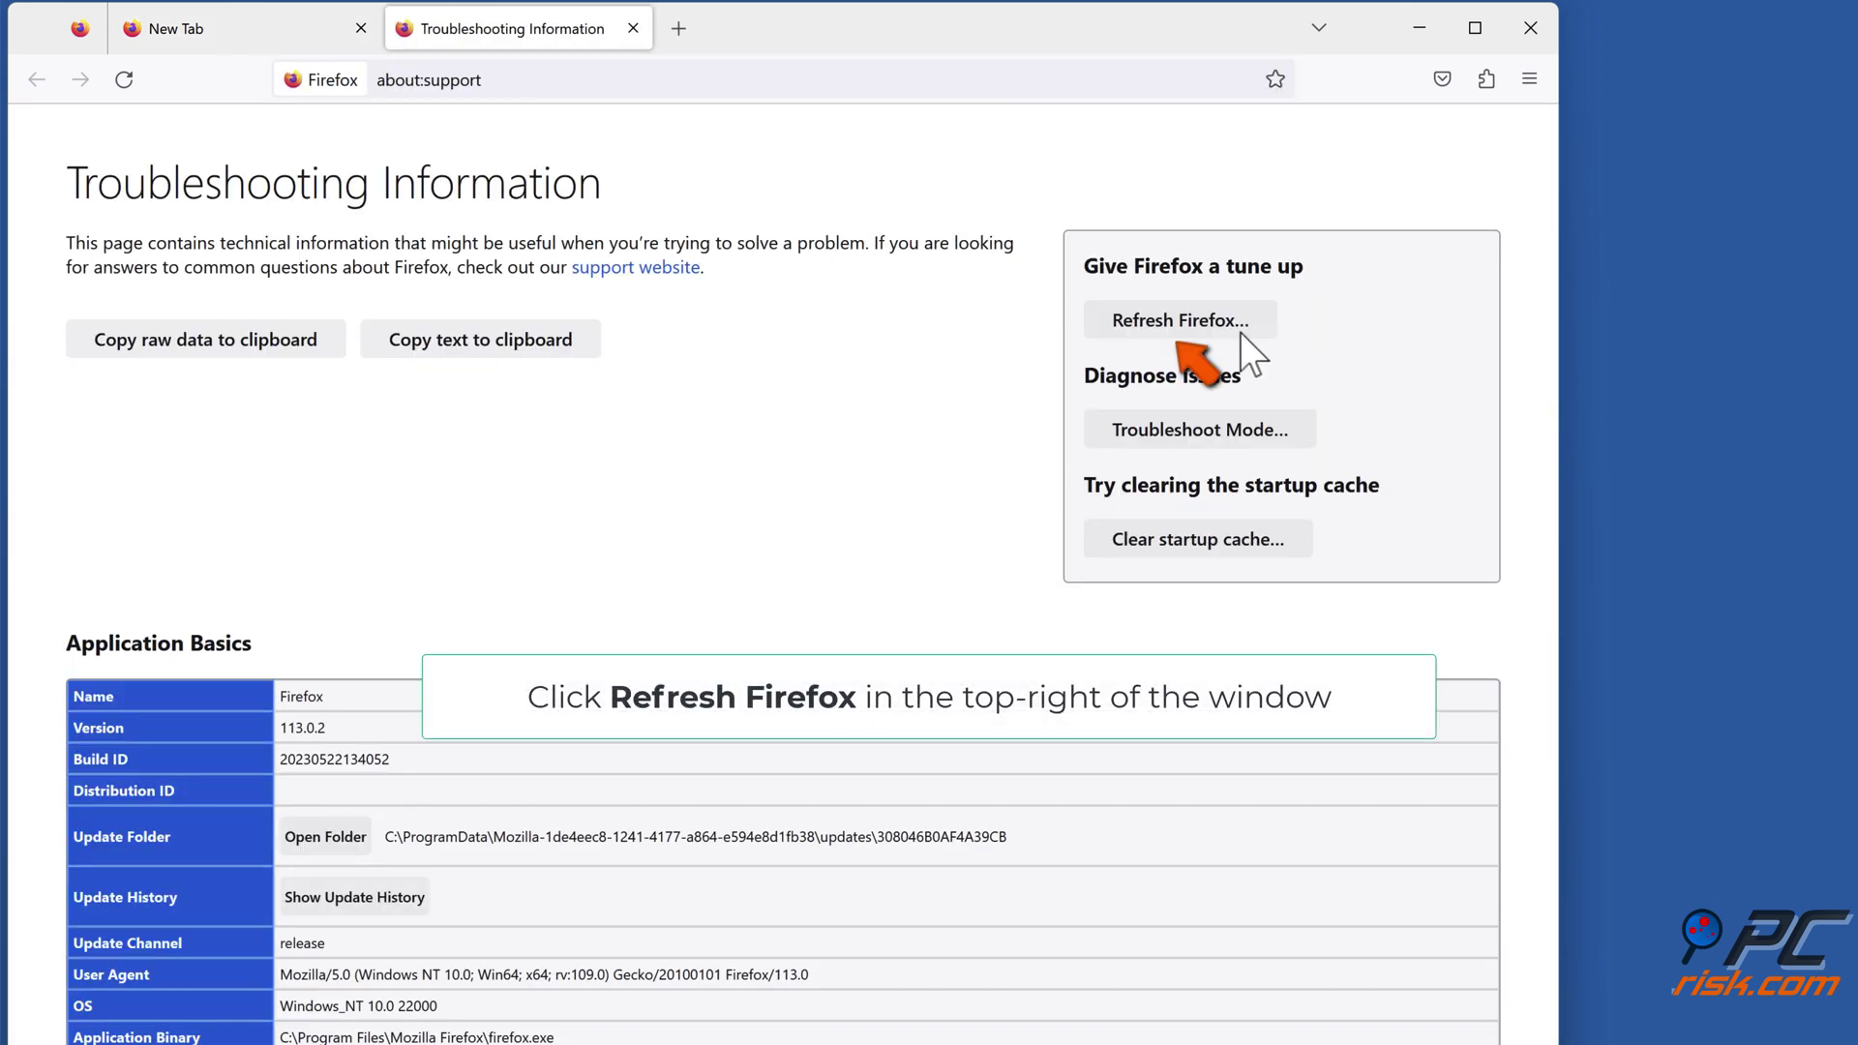
left_click(1173, 328)
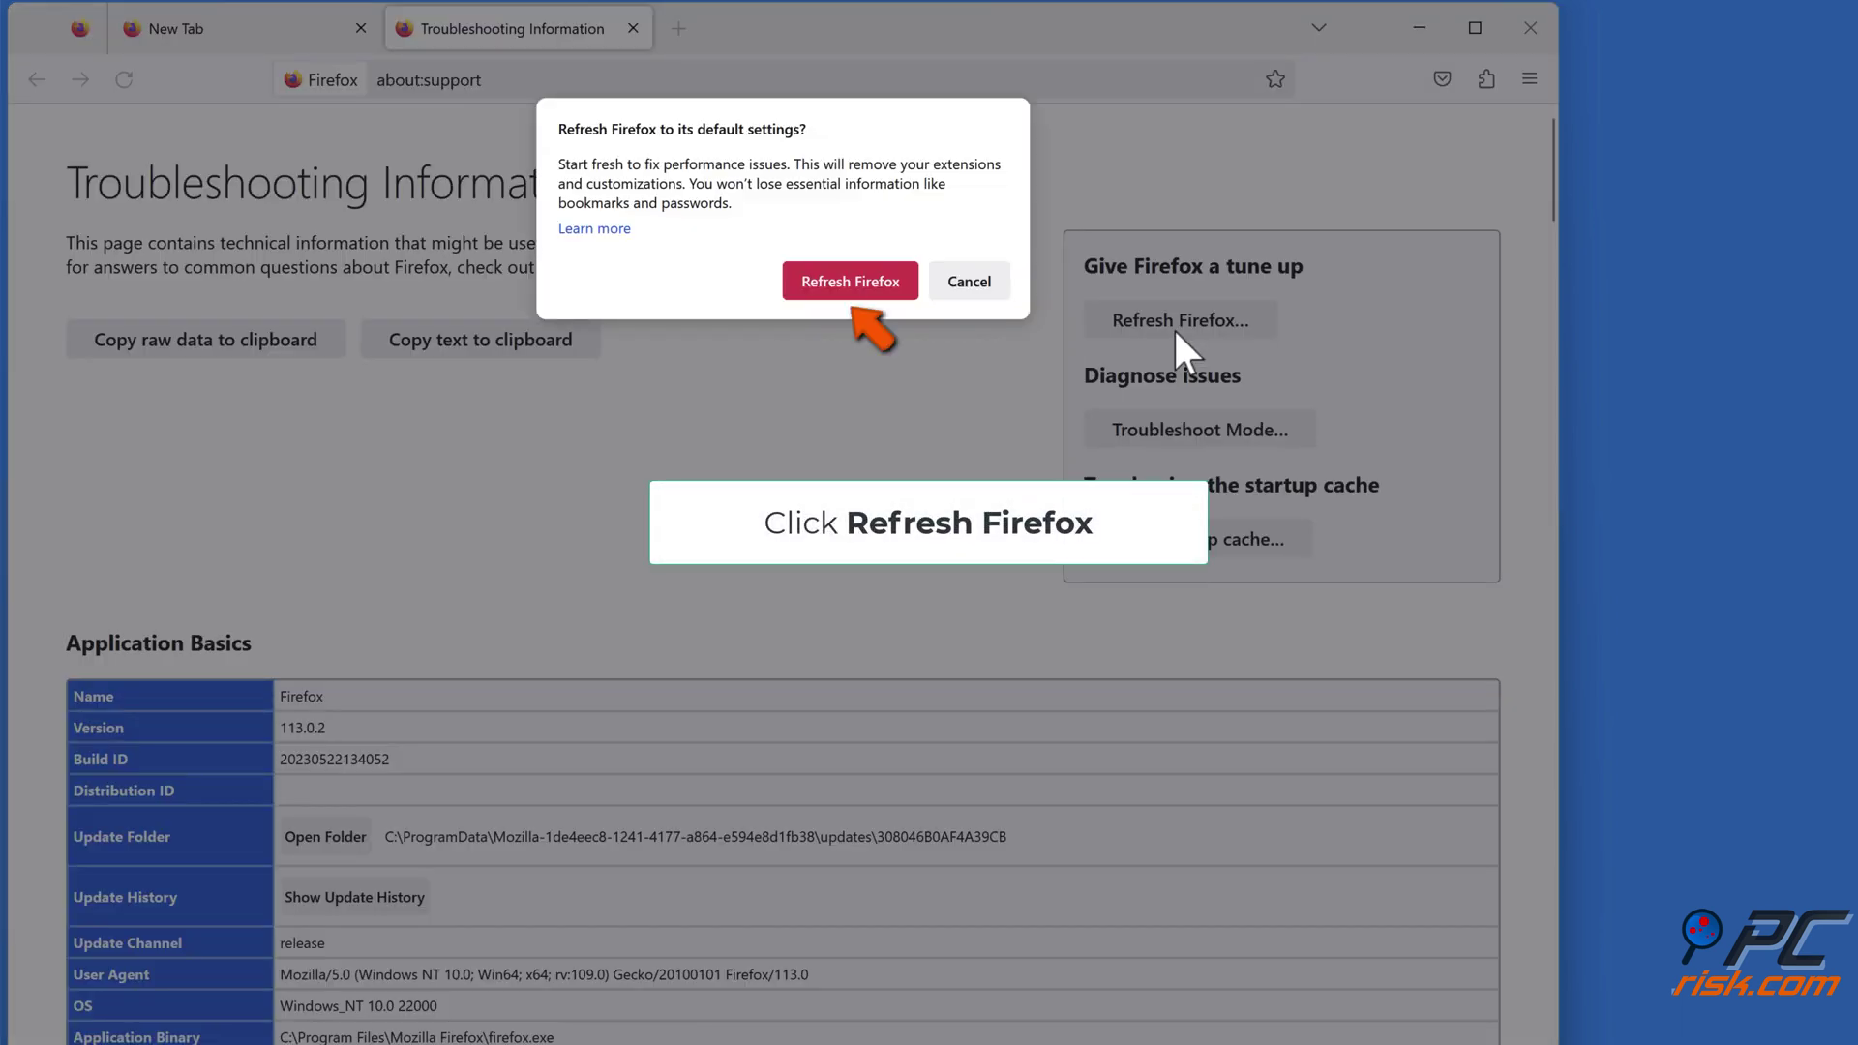
left_click(847, 284)
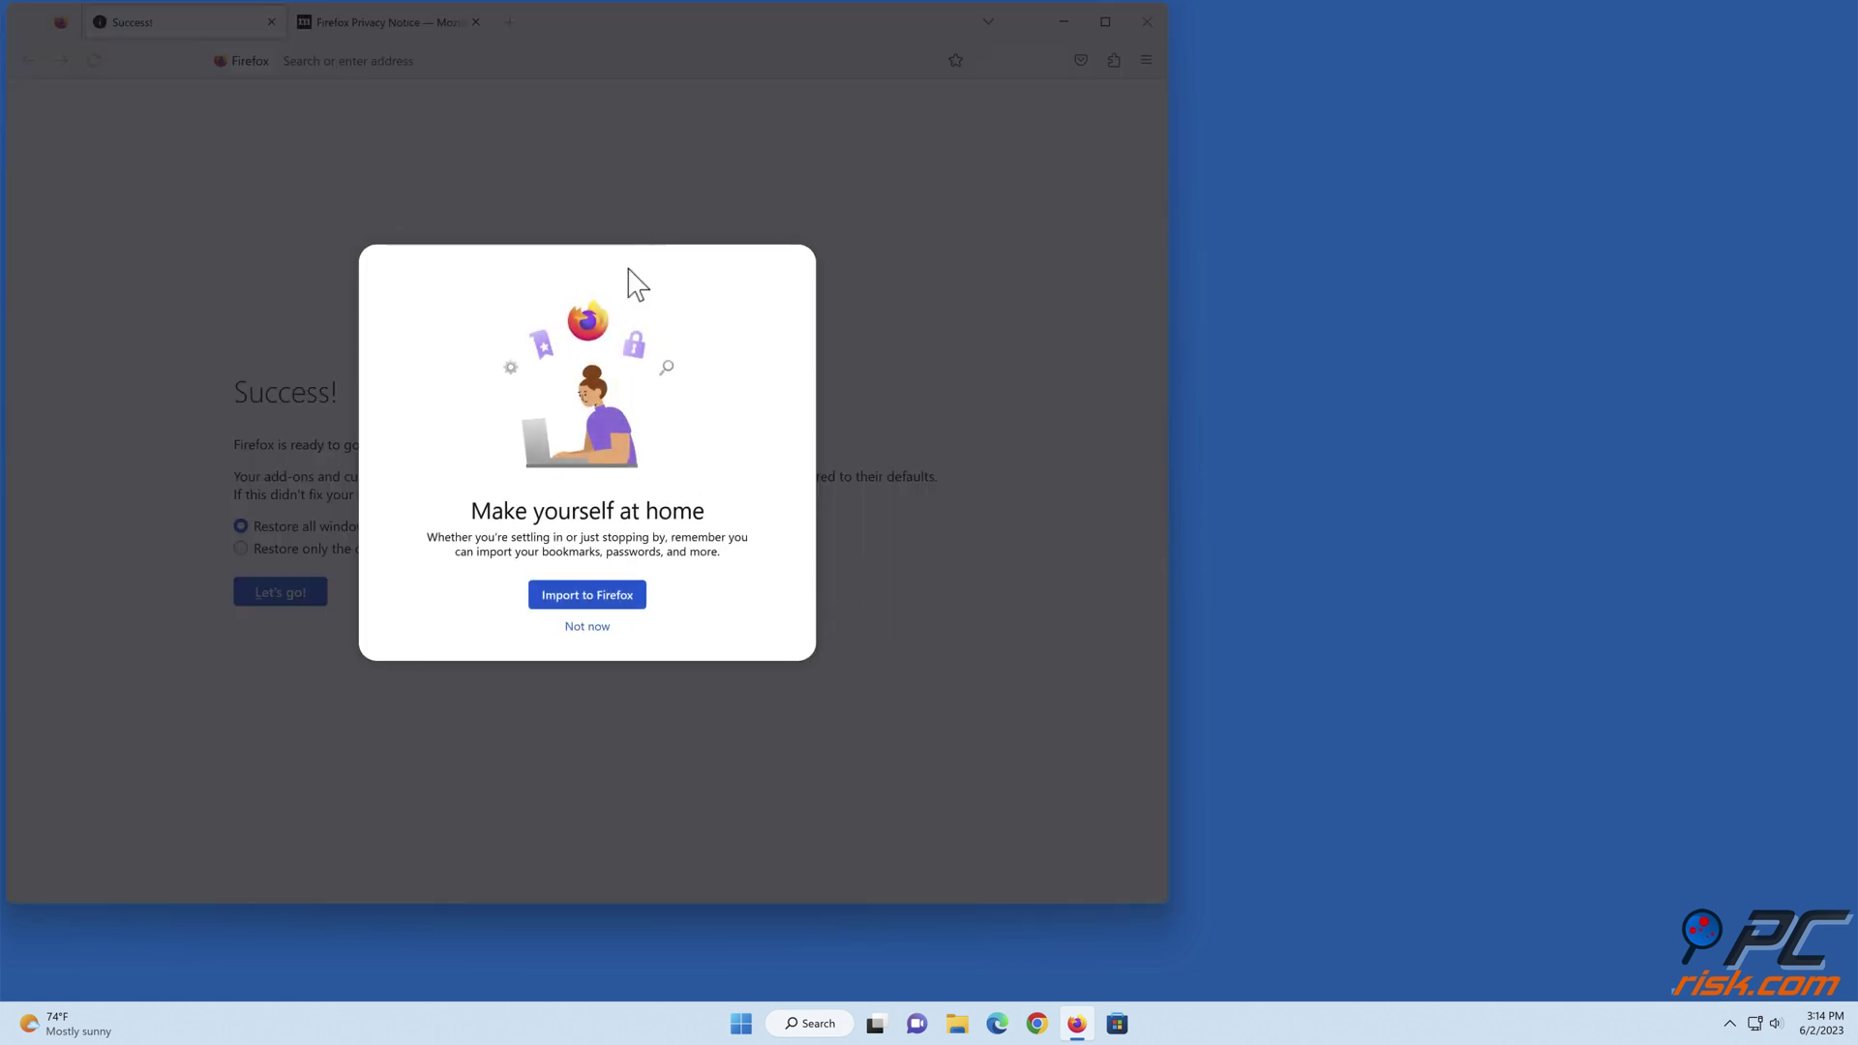
left_click(591, 629)
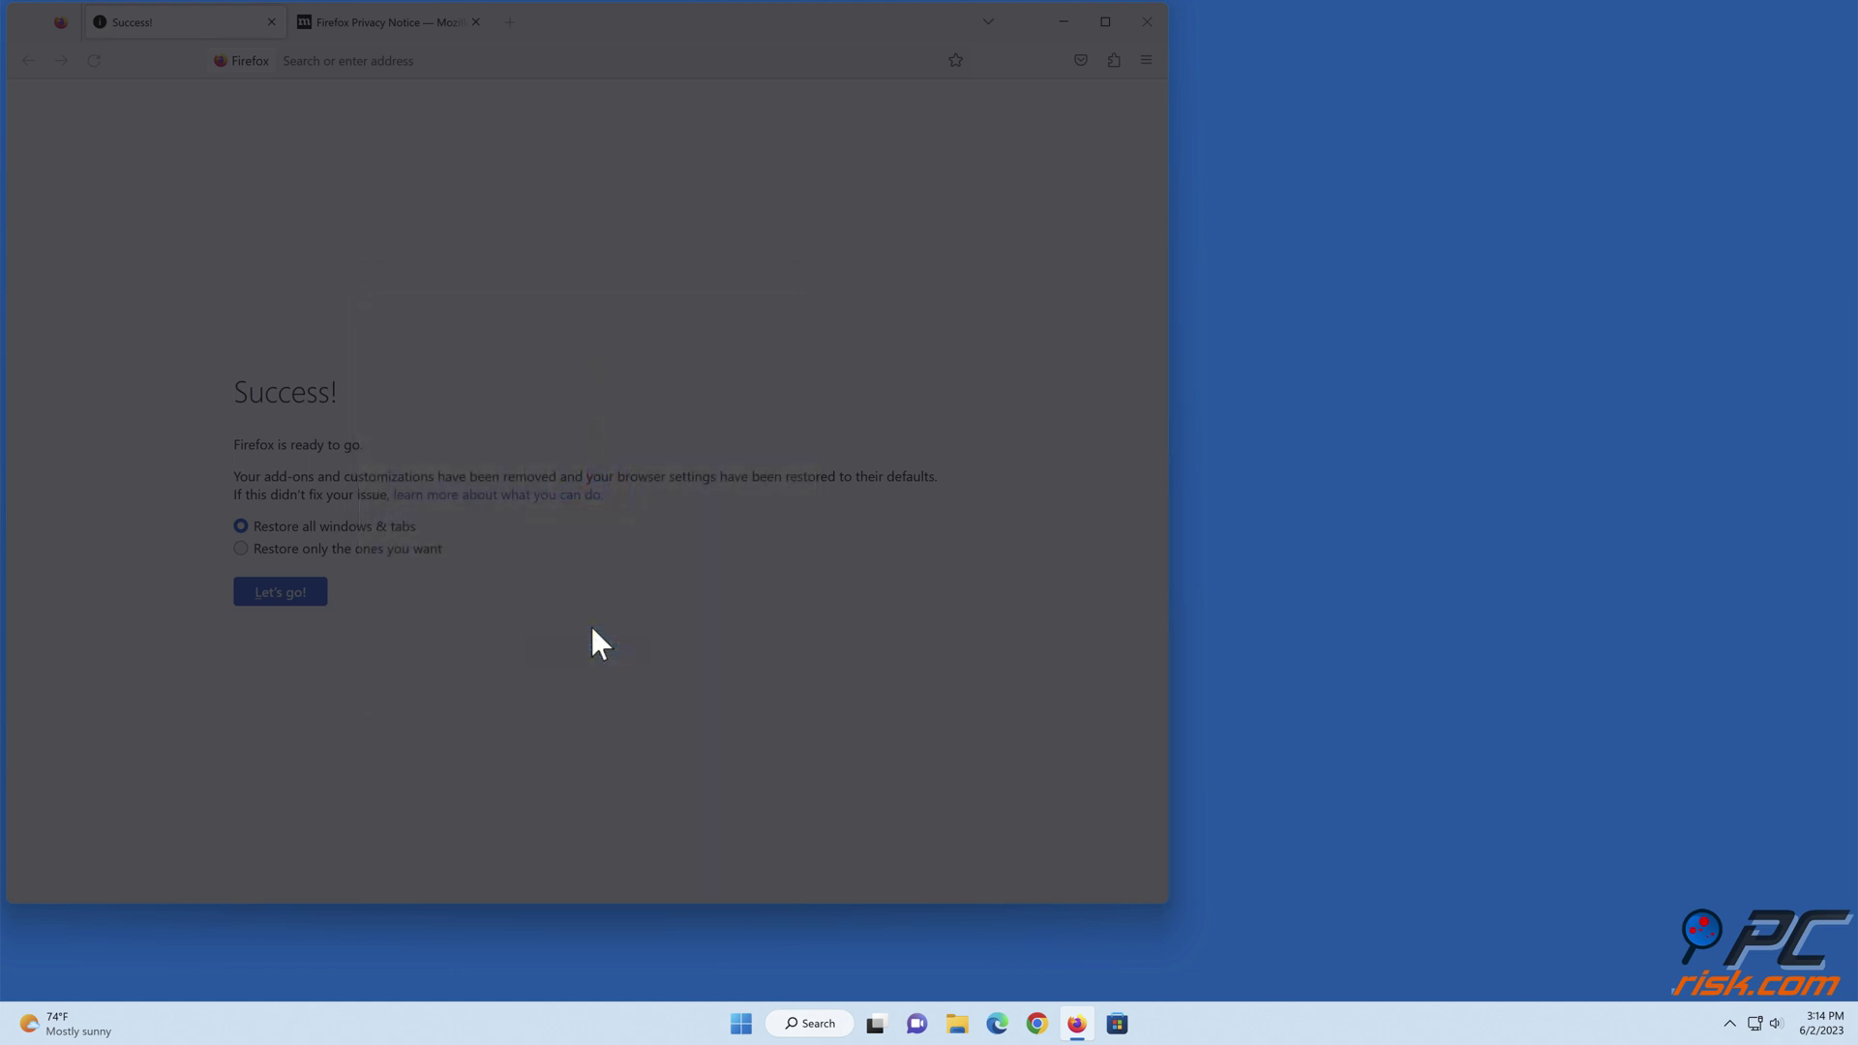
left_click(1146, 27)
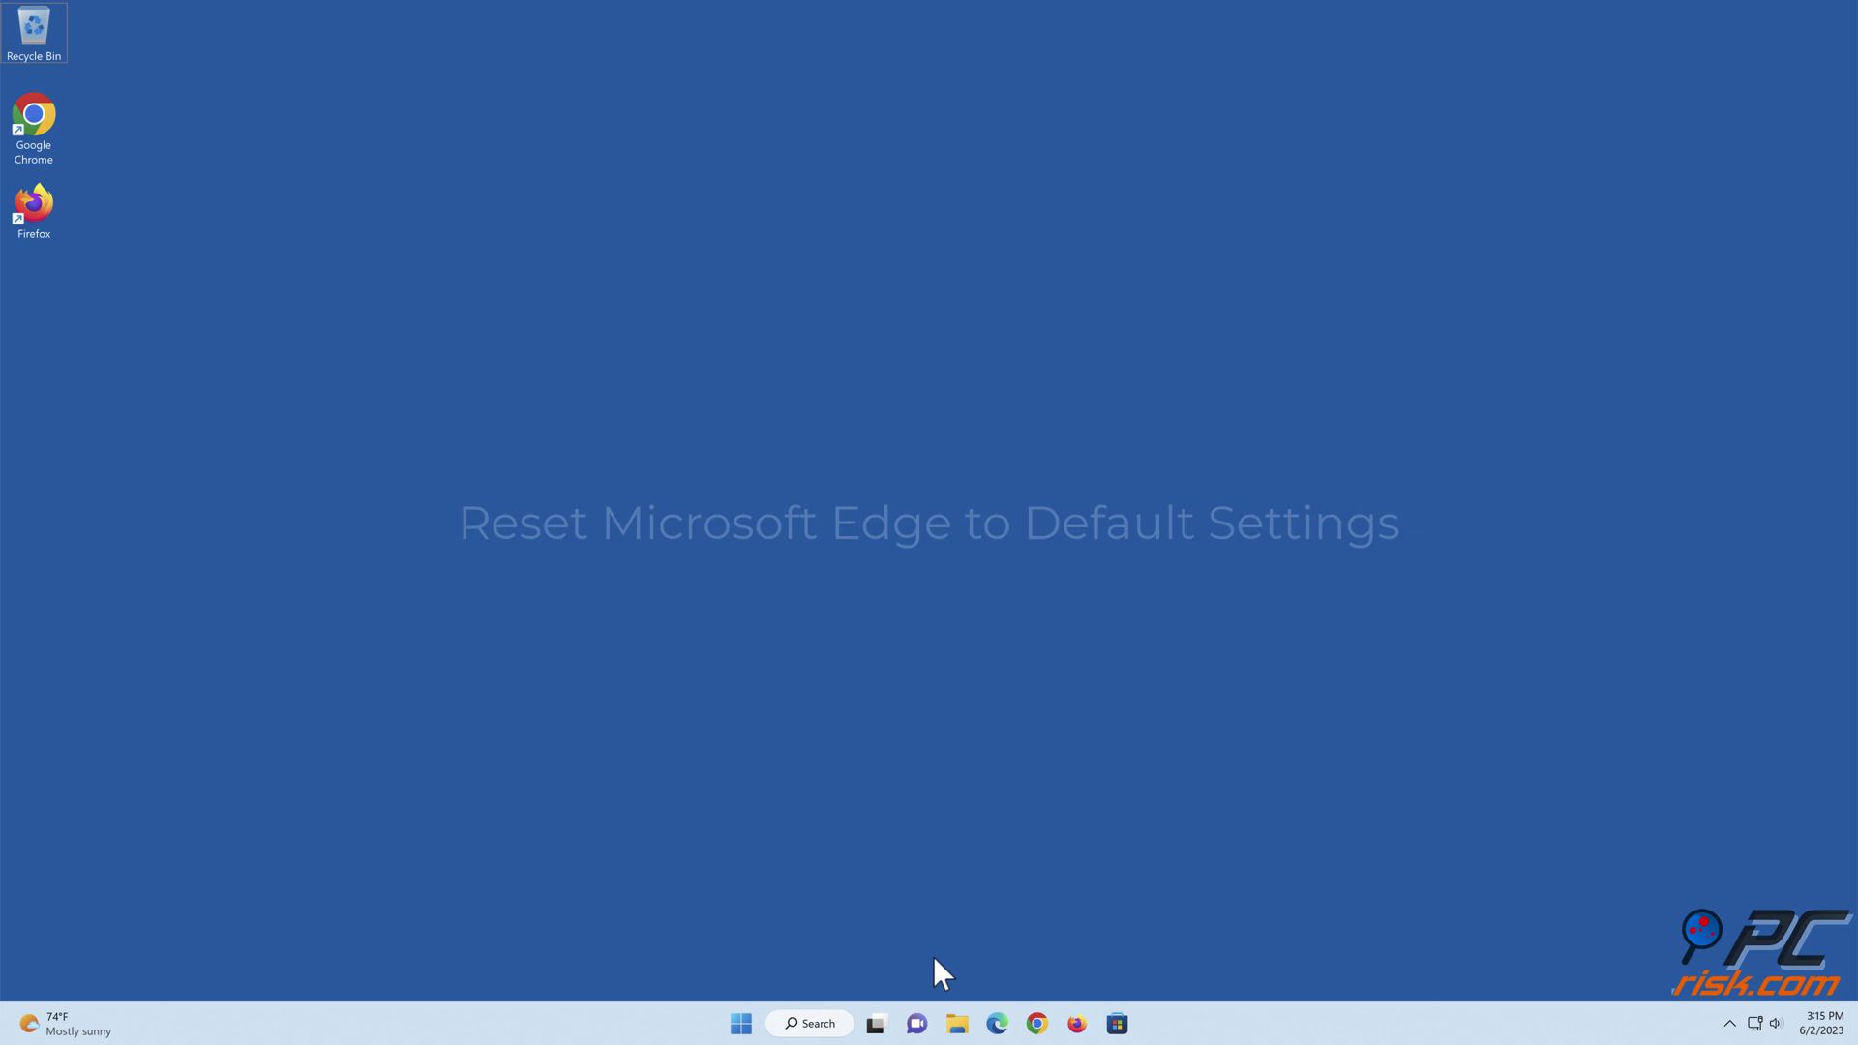
- Launch Edge, go to Settings > Reset settings, and start restoring settings to defaults
left_click(996, 1023)
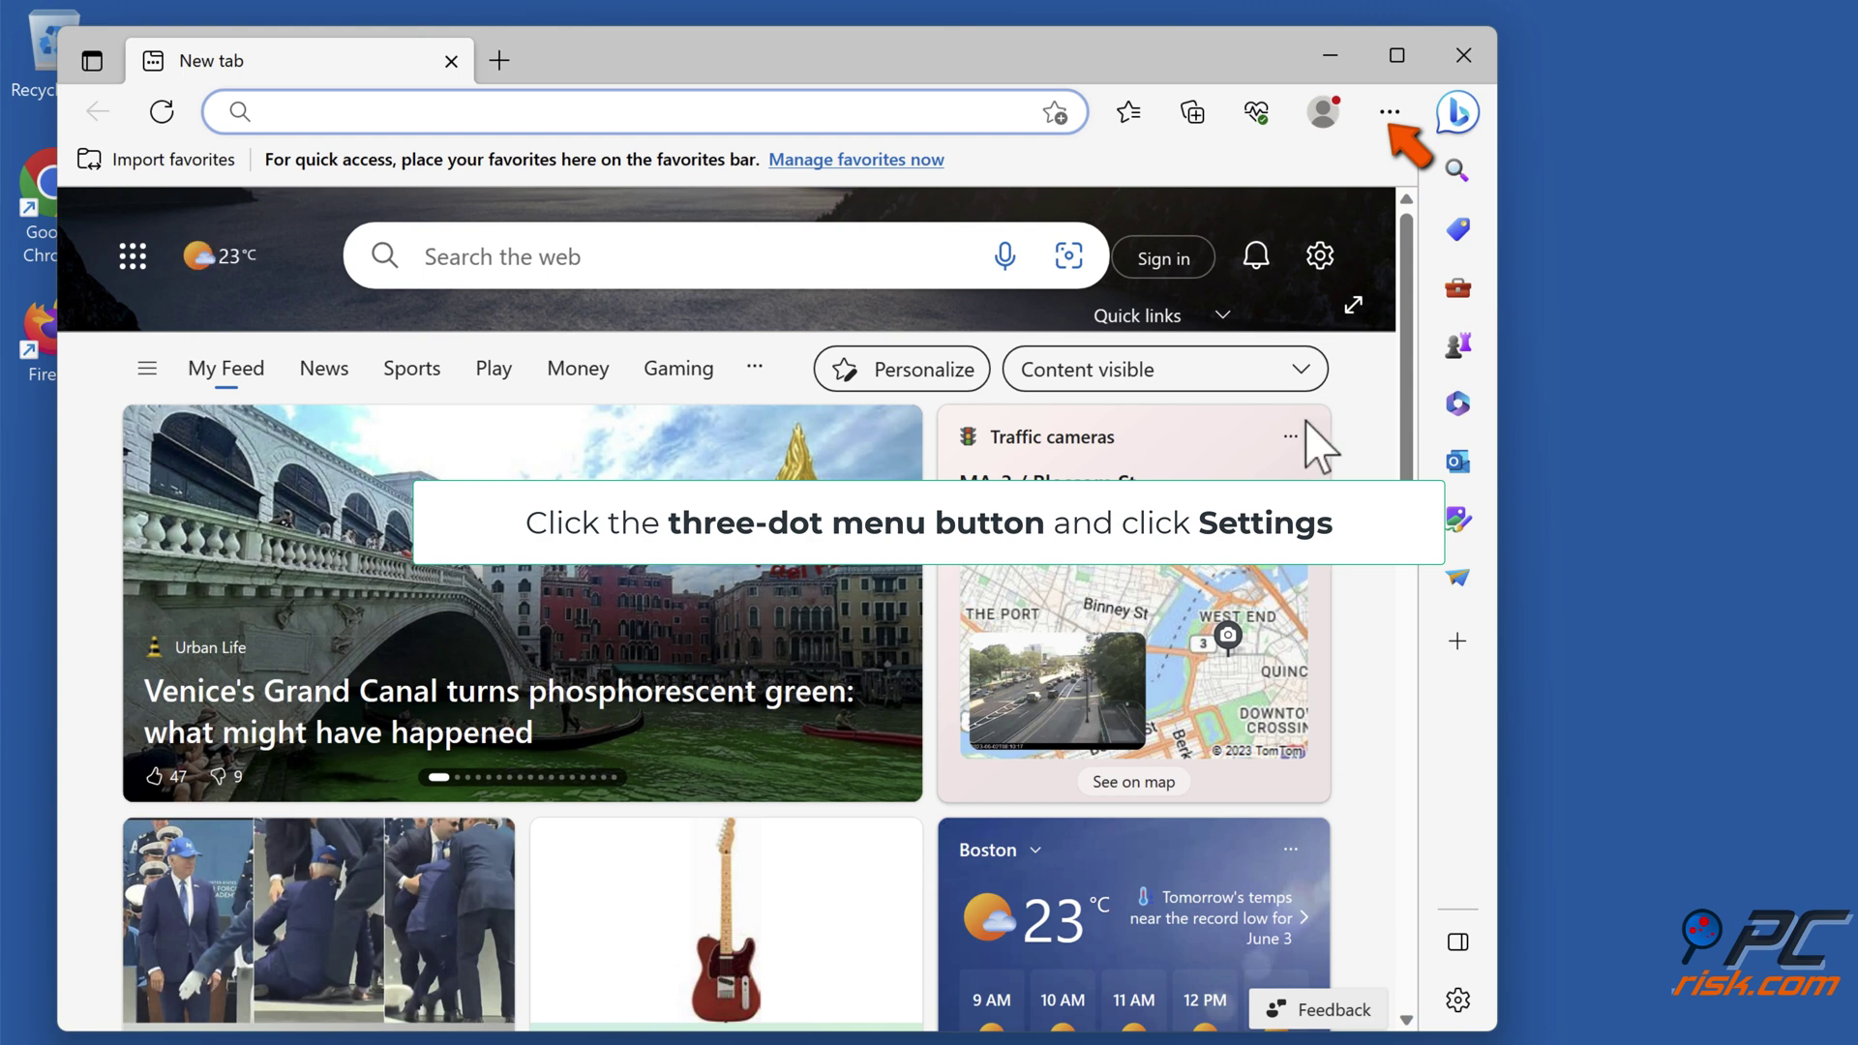
left_click(1389, 112)
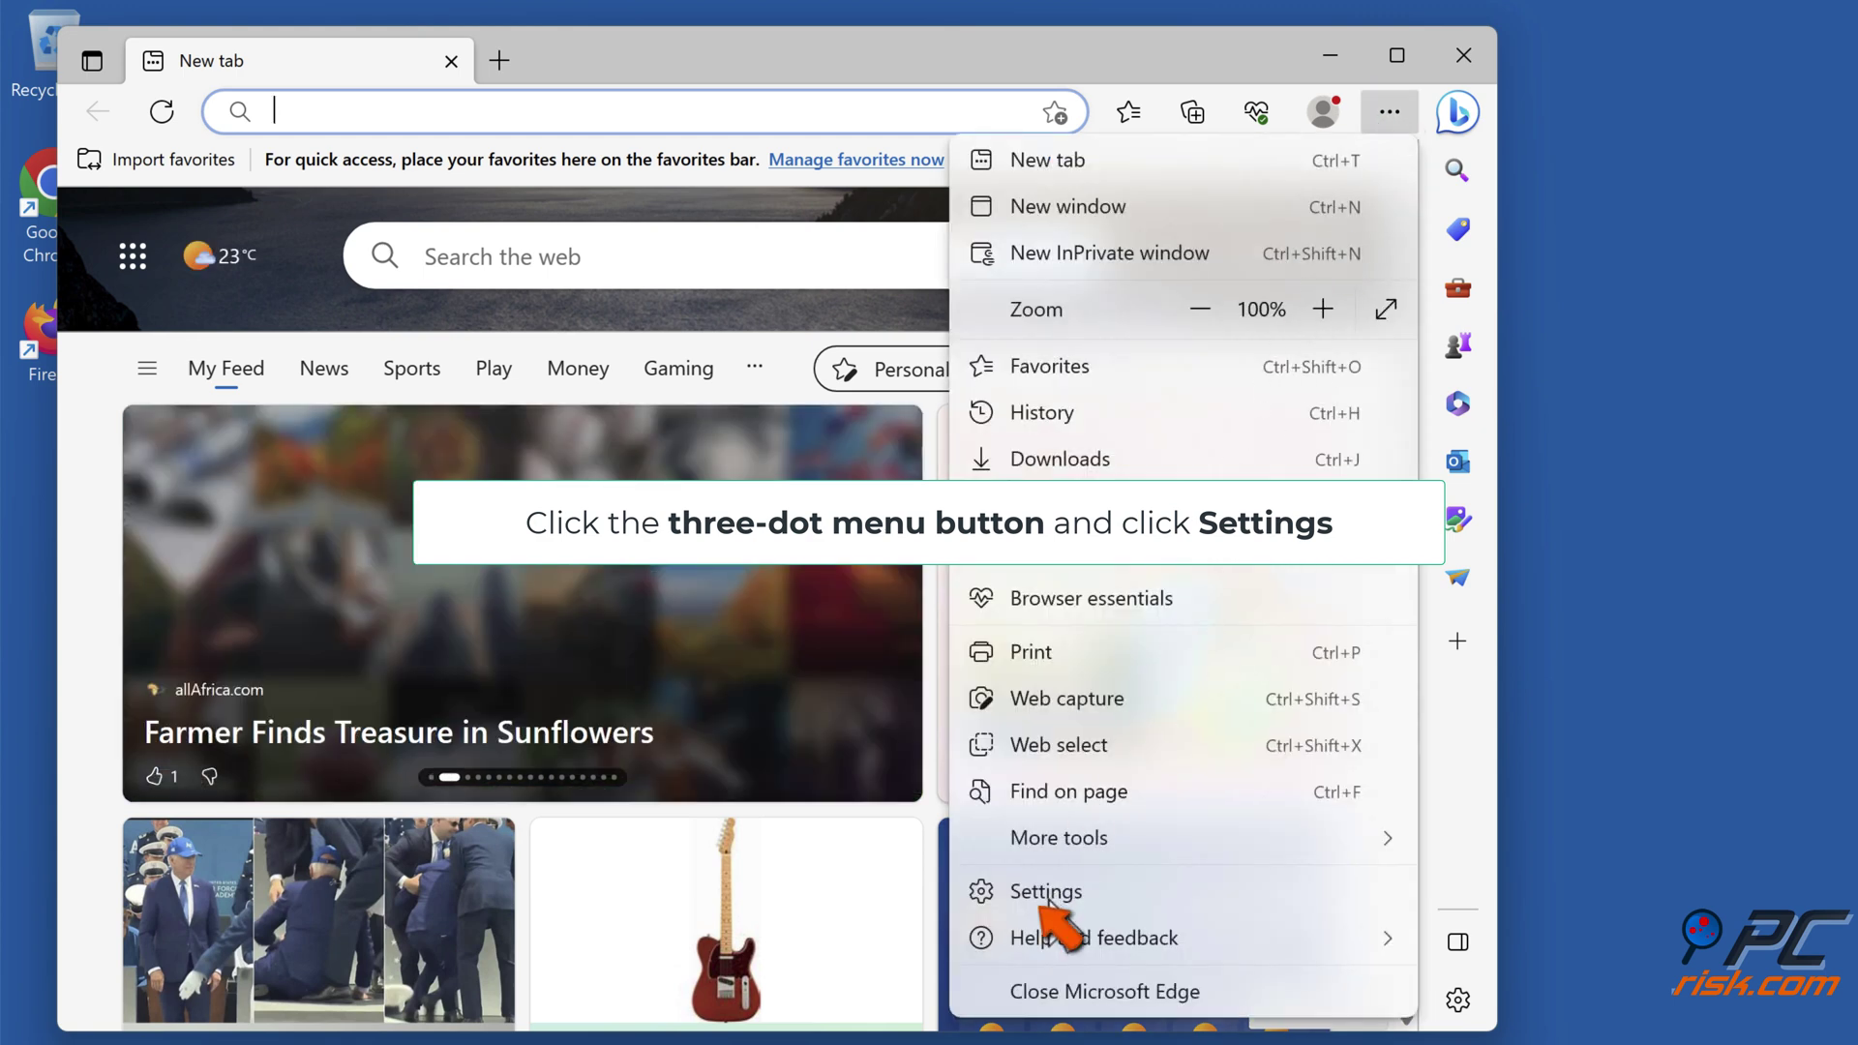
left_click(1045, 891)
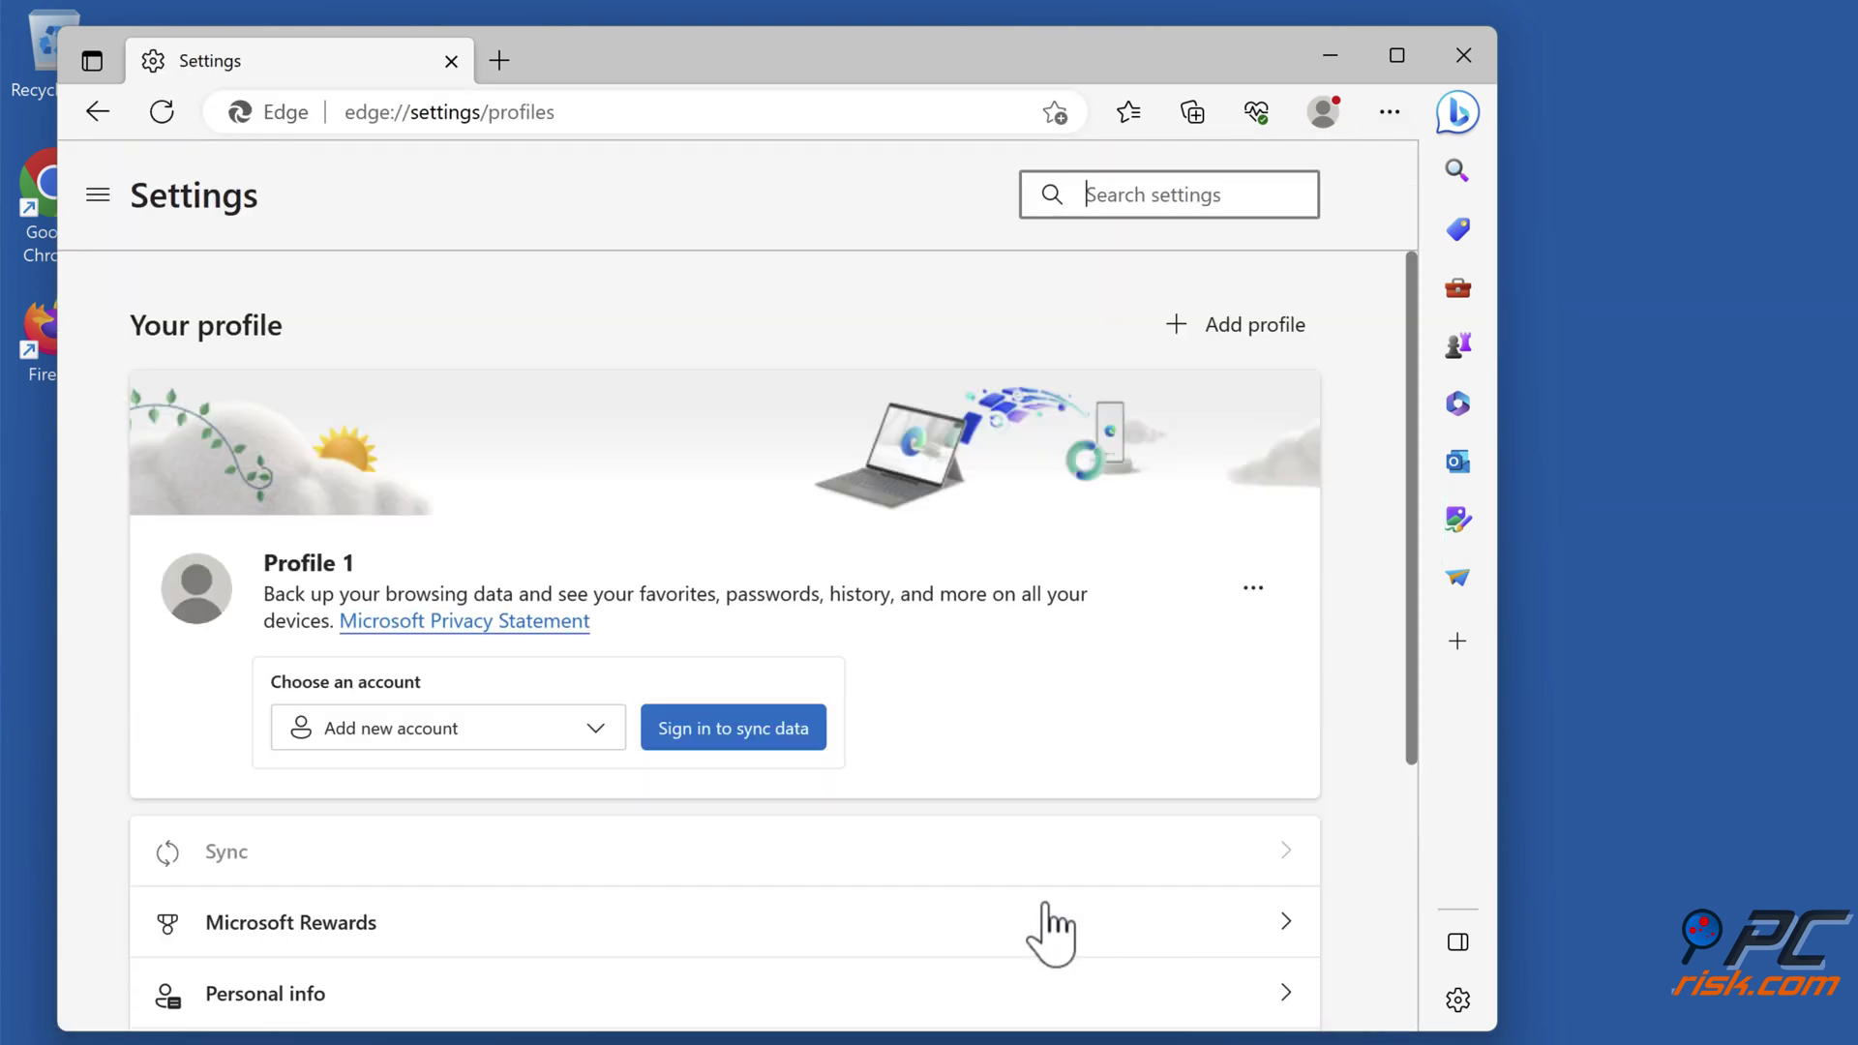
left_click(98, 197)
scroll(200, 349, "down", 1)
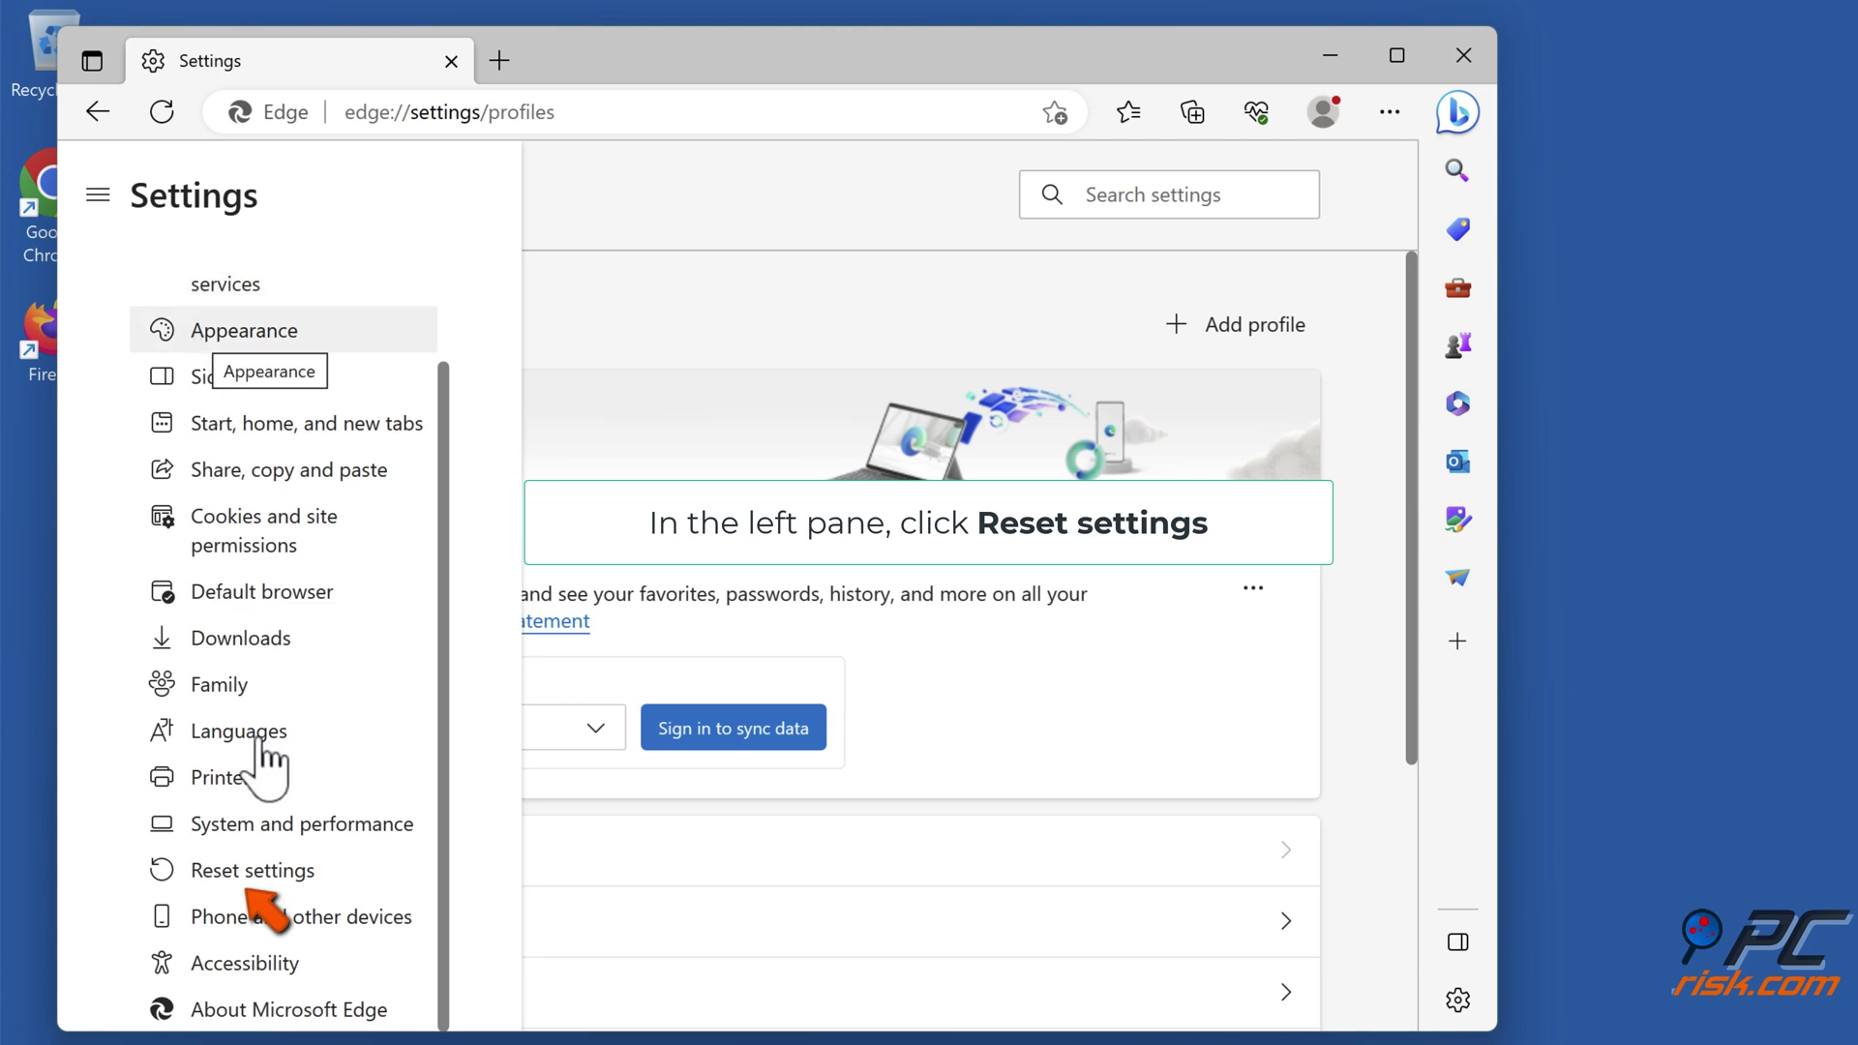
left_click(247, 876)
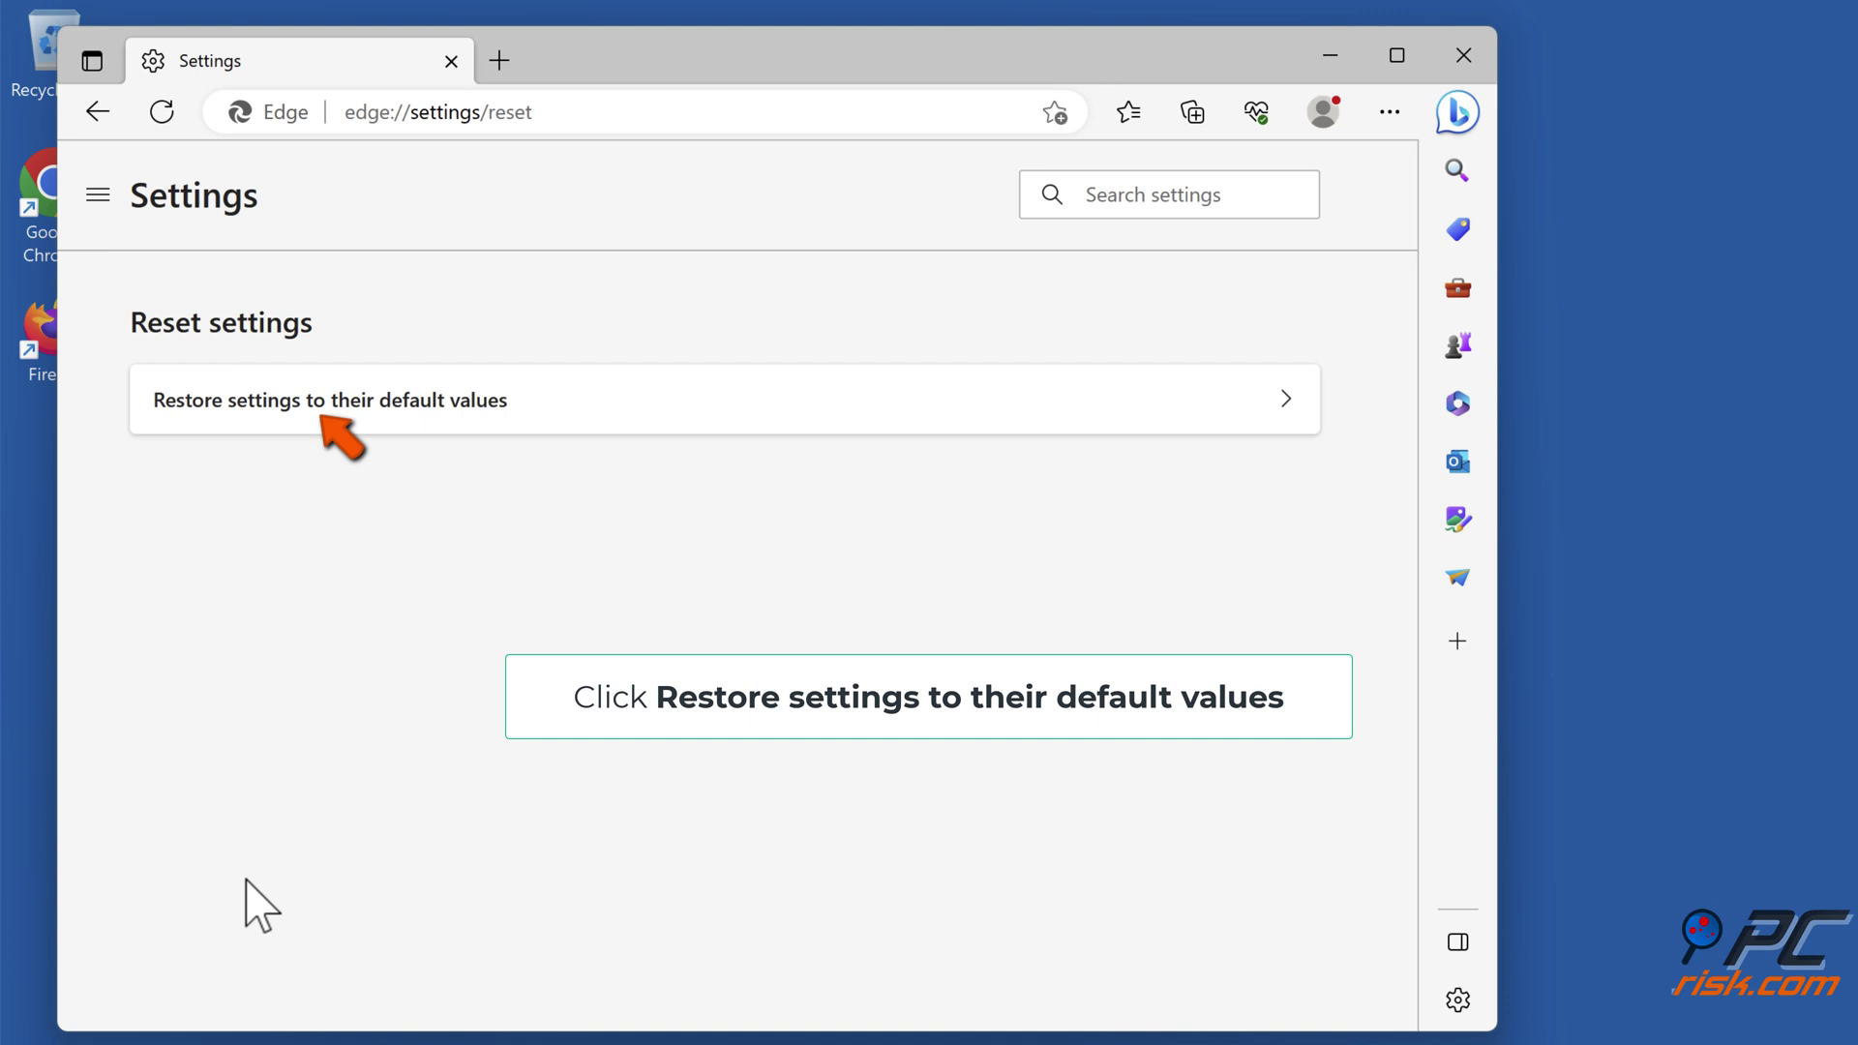
left_click(311, 416)
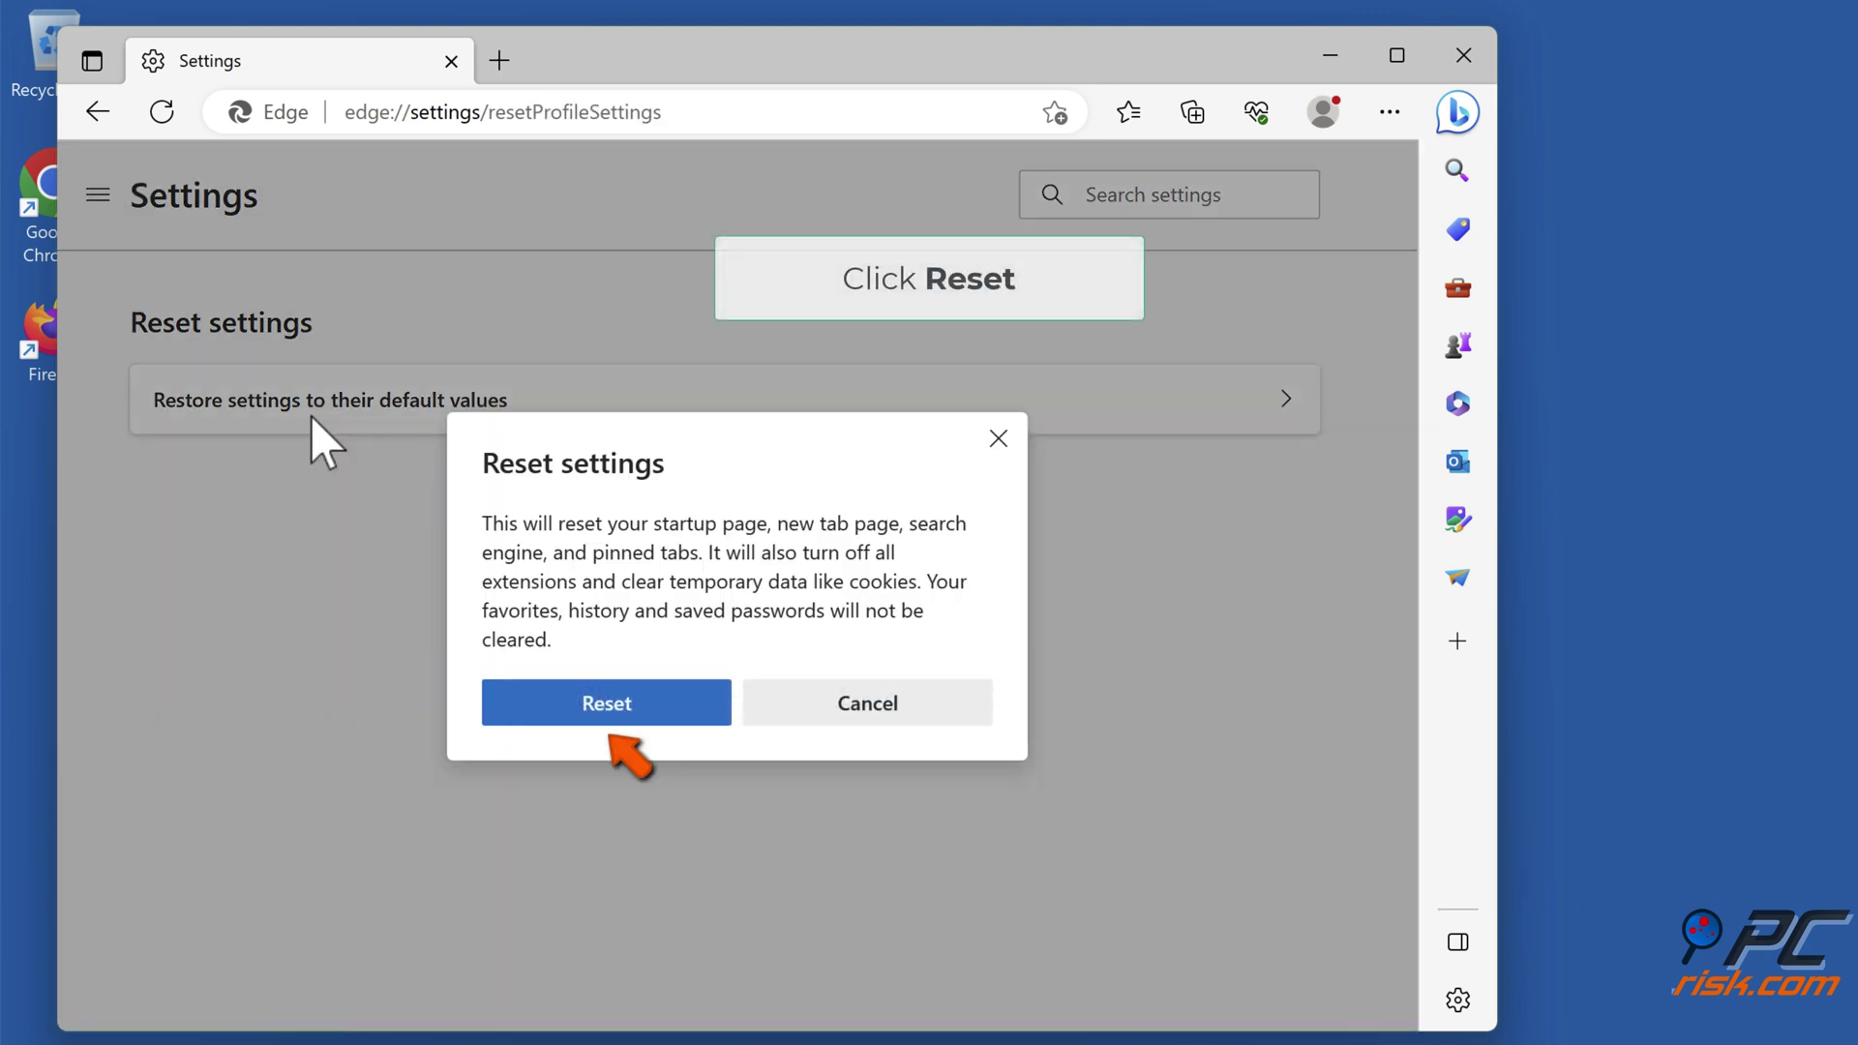
- Confirm the Edge settings reset and close the browser window
left_click(608, 718)
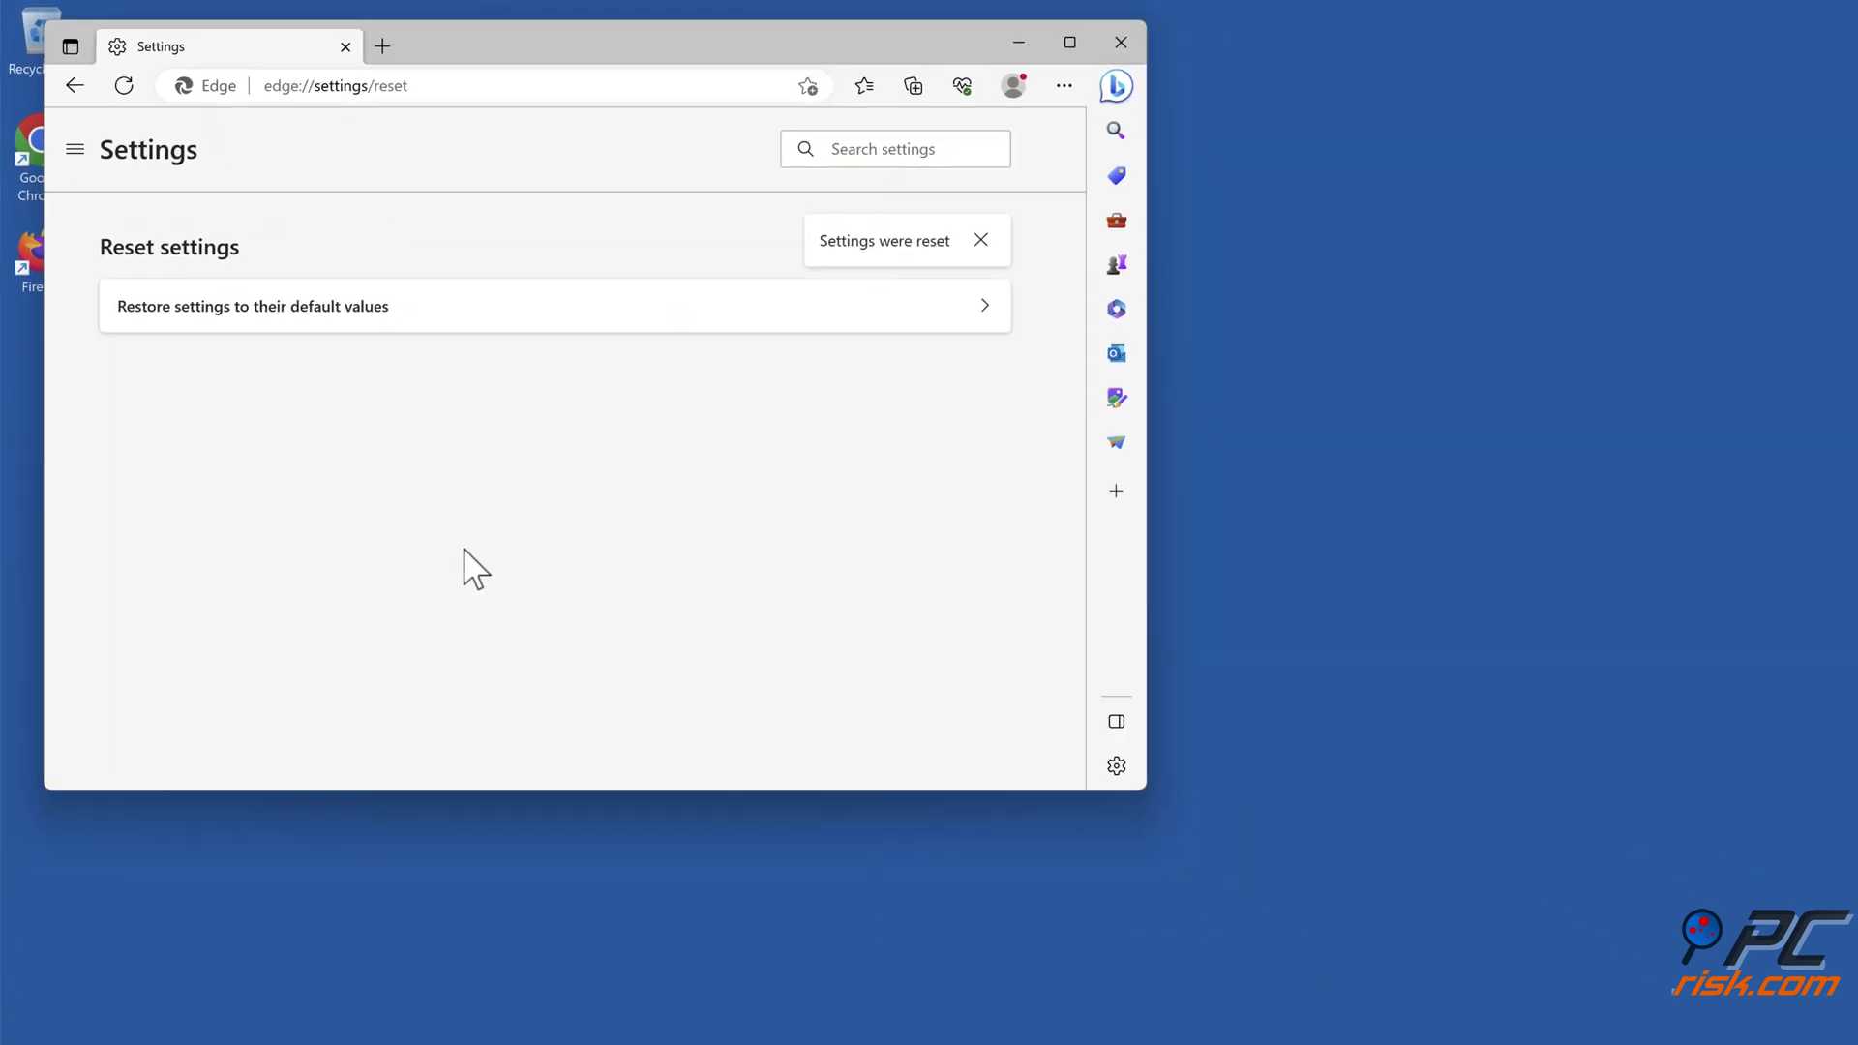
left_click(914, 36)
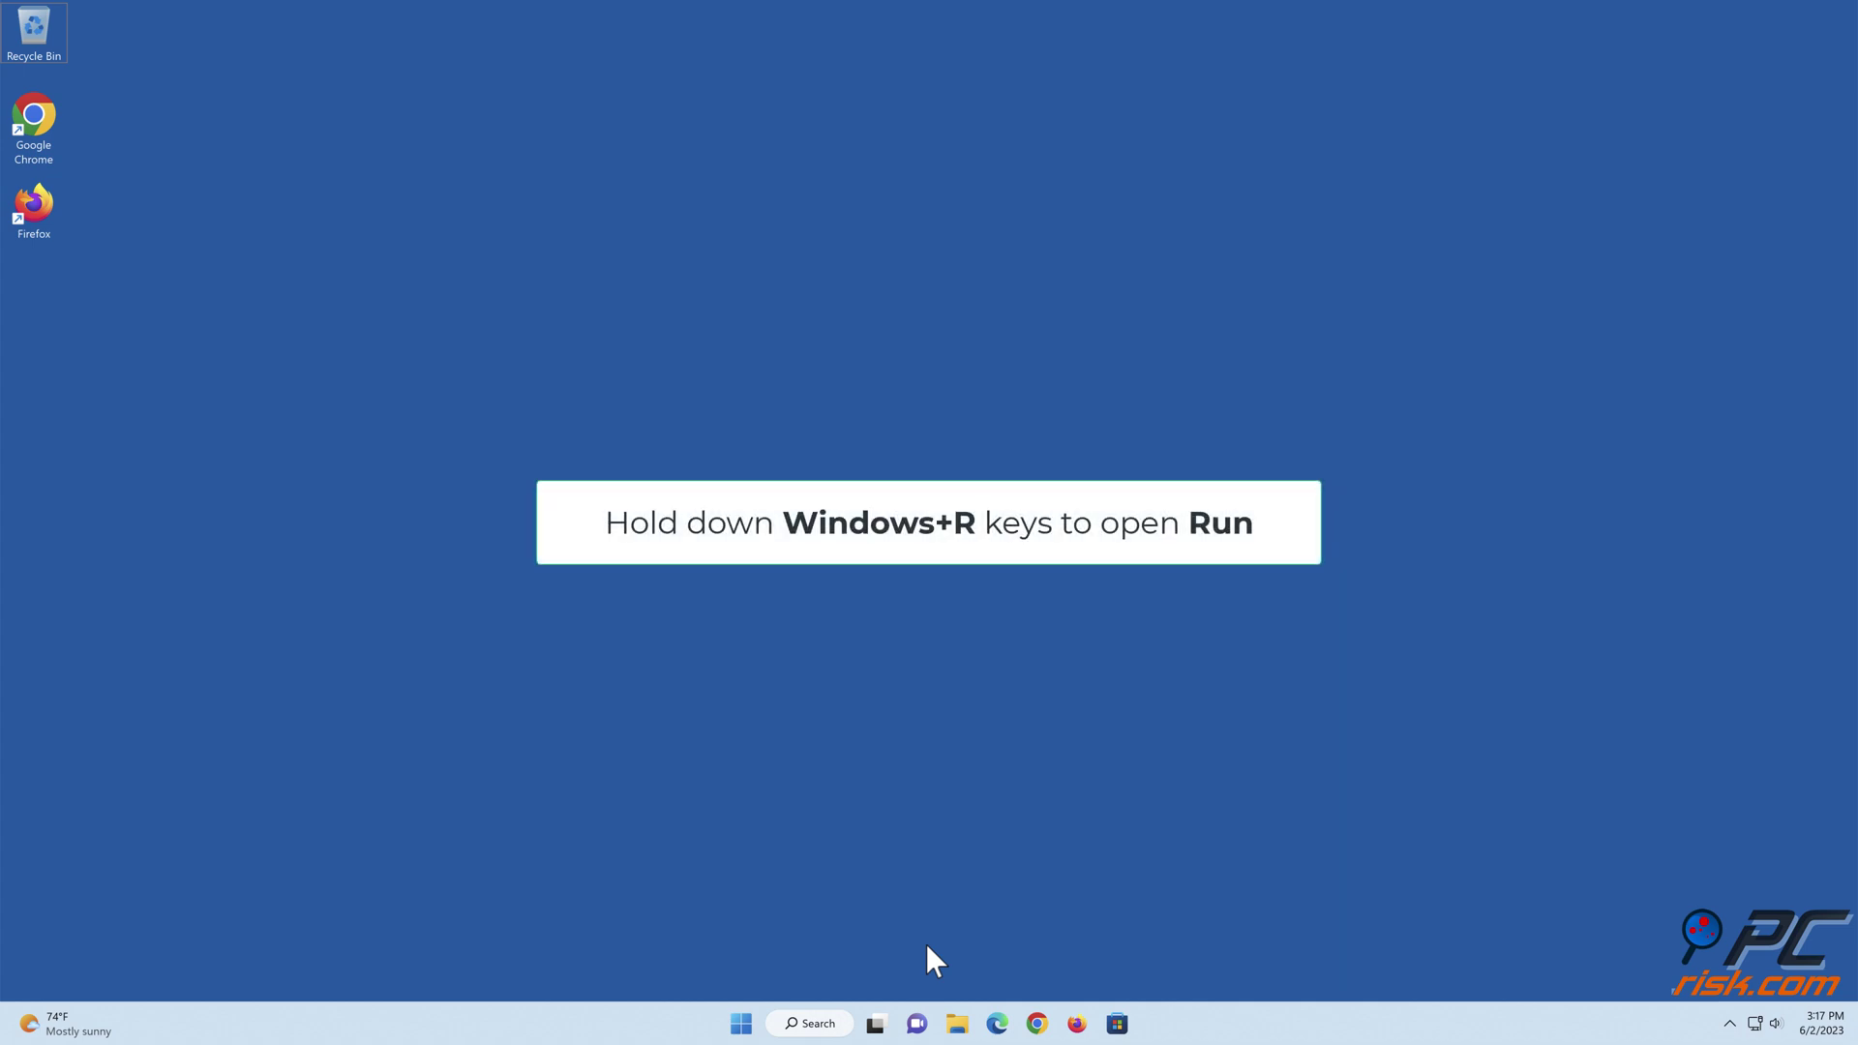
- Run inetcpl.cpl from the Run box and switch Internet Properties to the Connections tab
key("super+r")
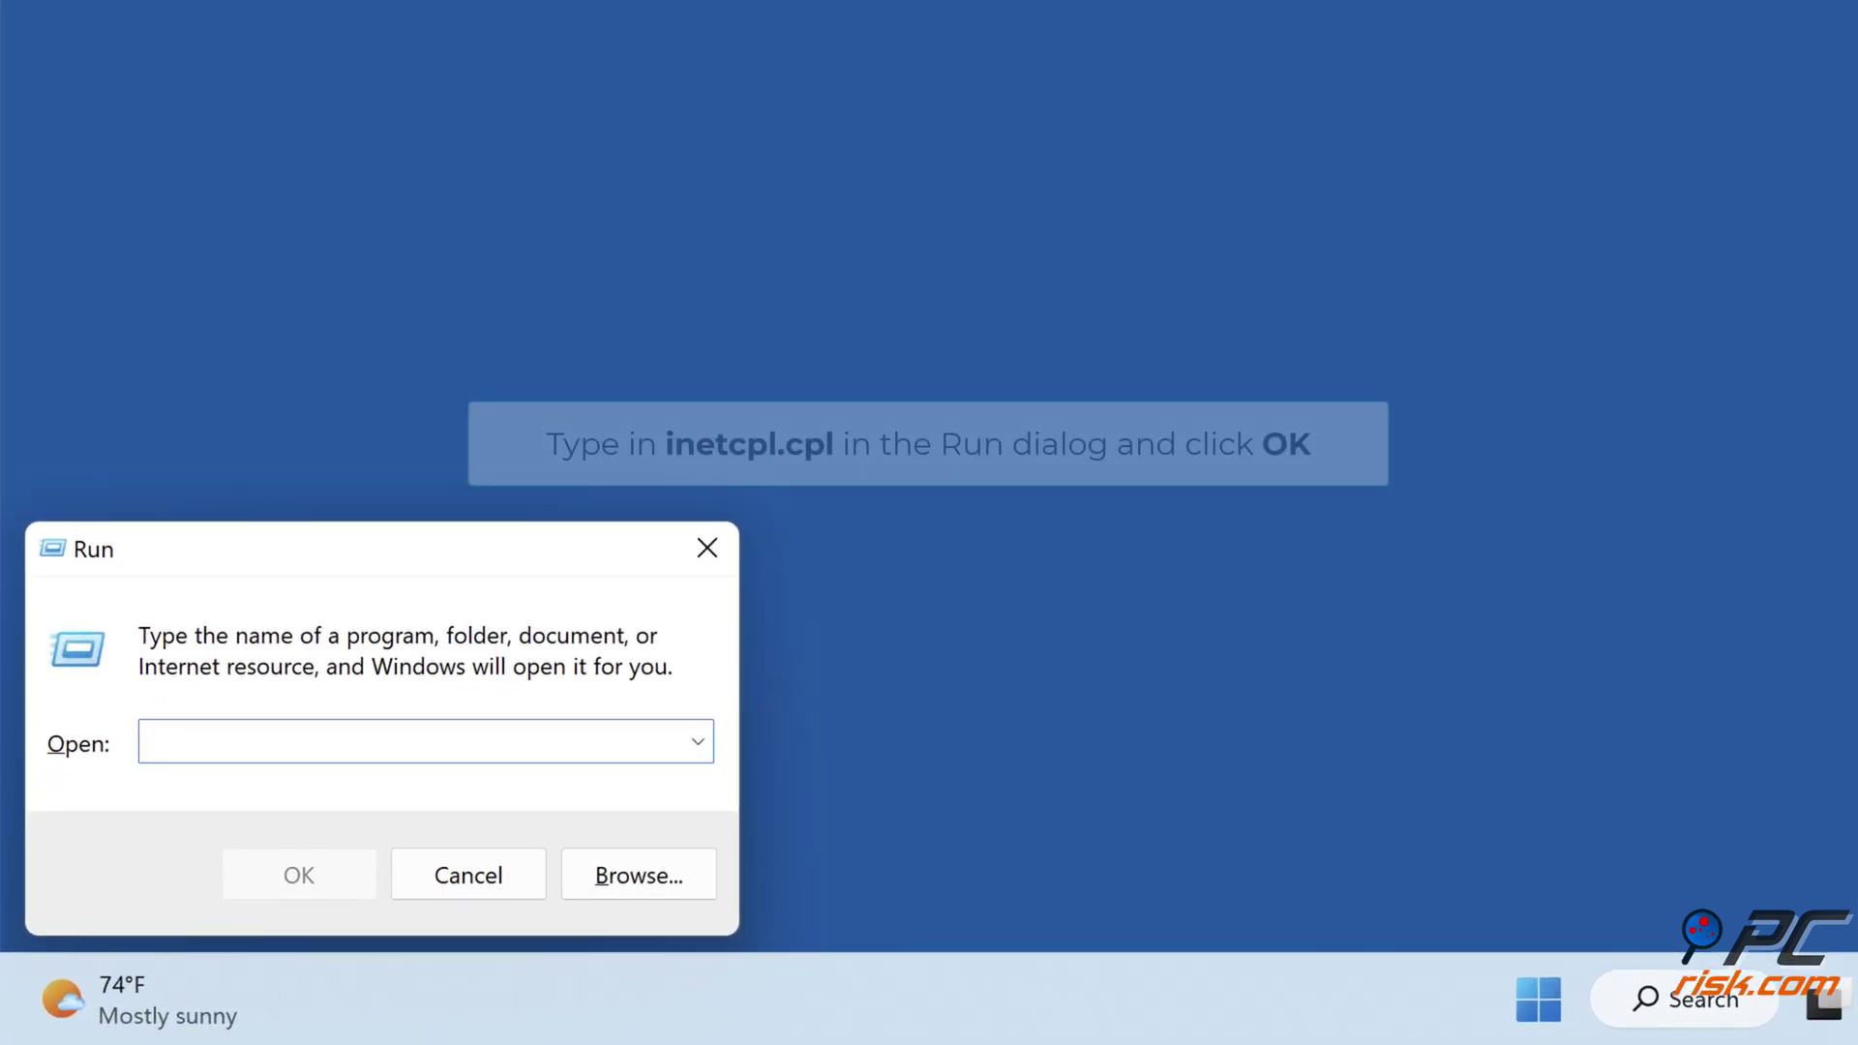
type("inetcpl.cpl")
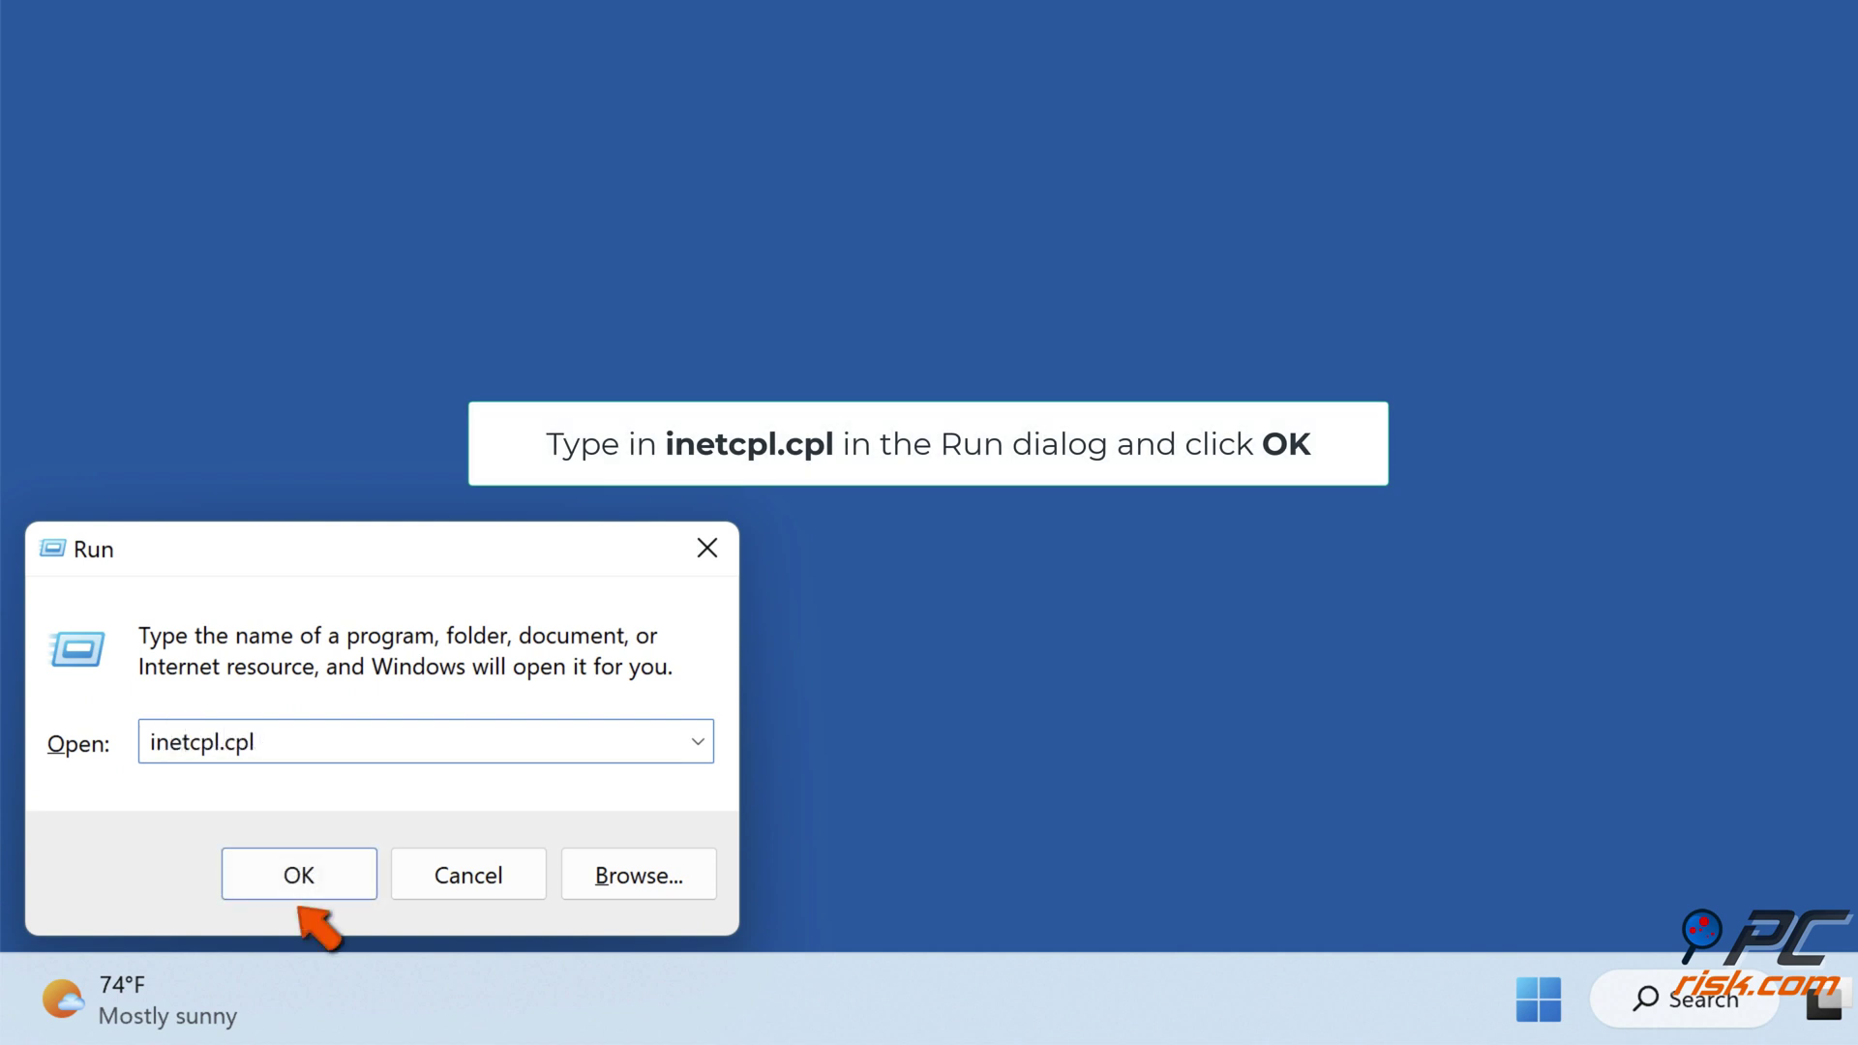
left_click(306, 874)
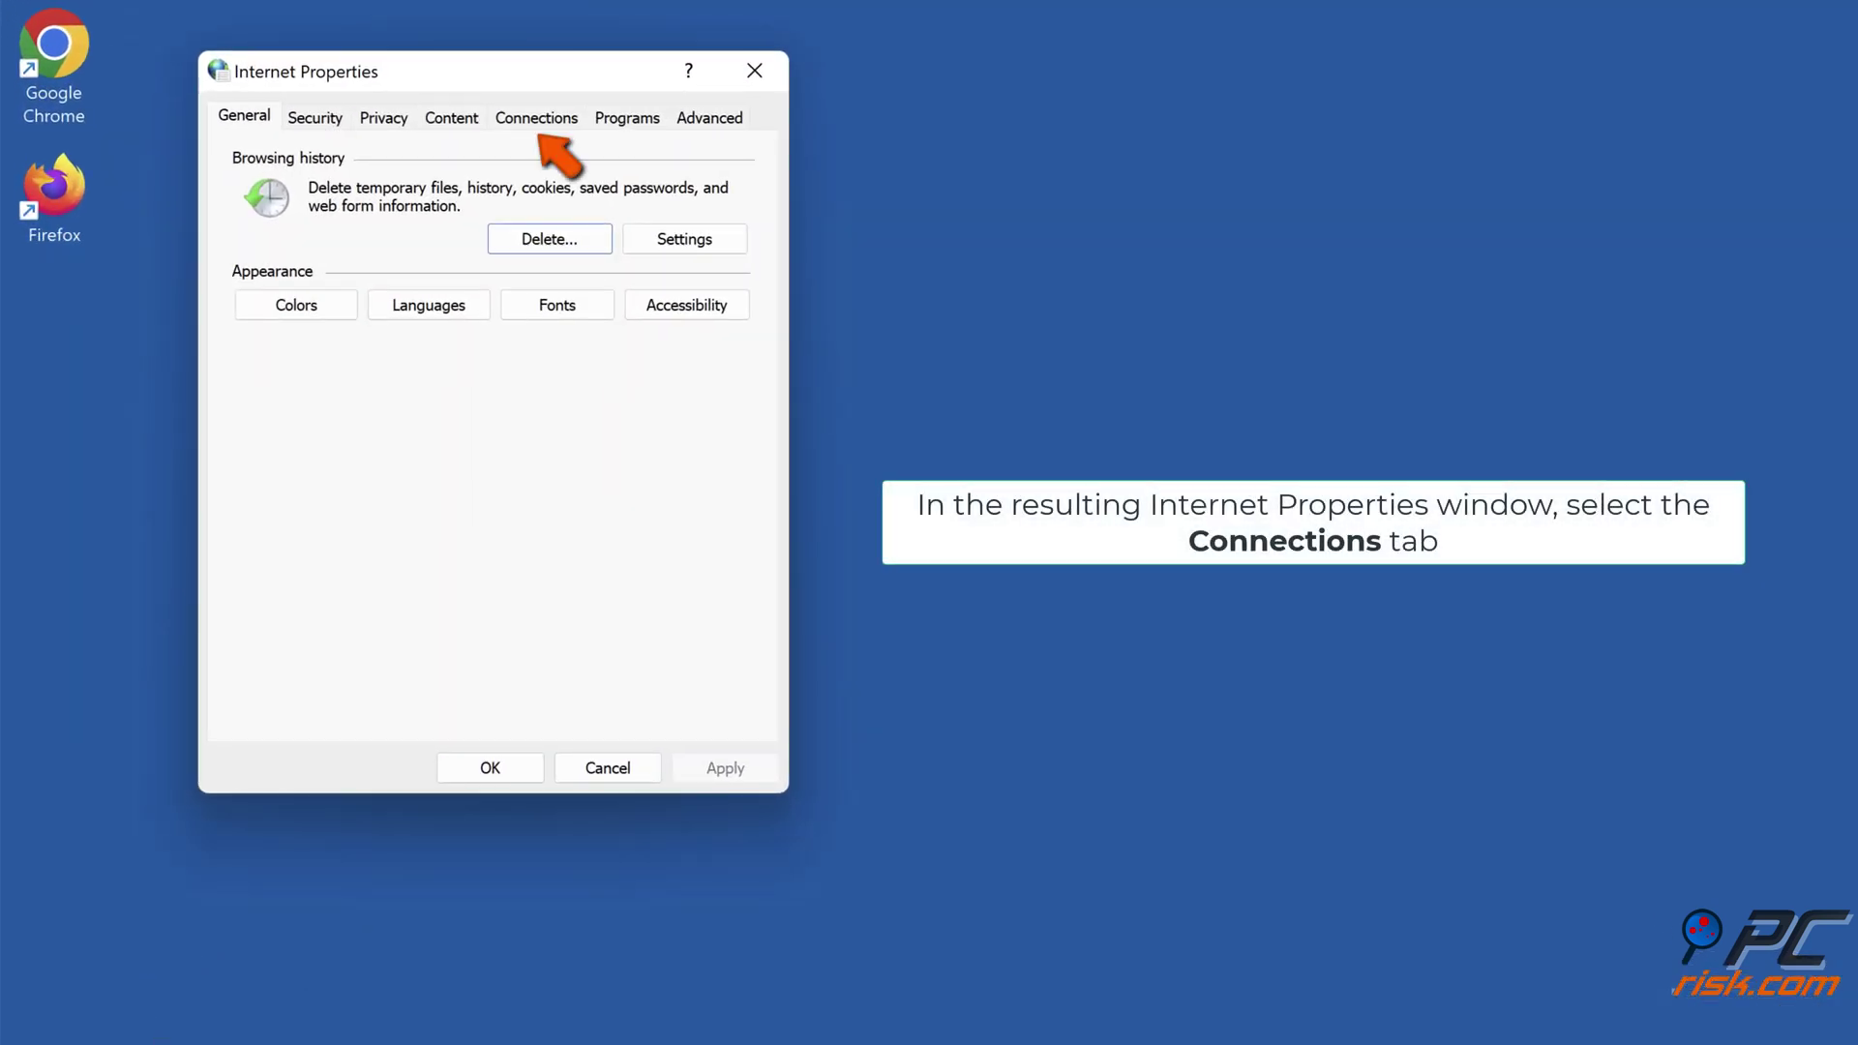
left_click(536, 117)
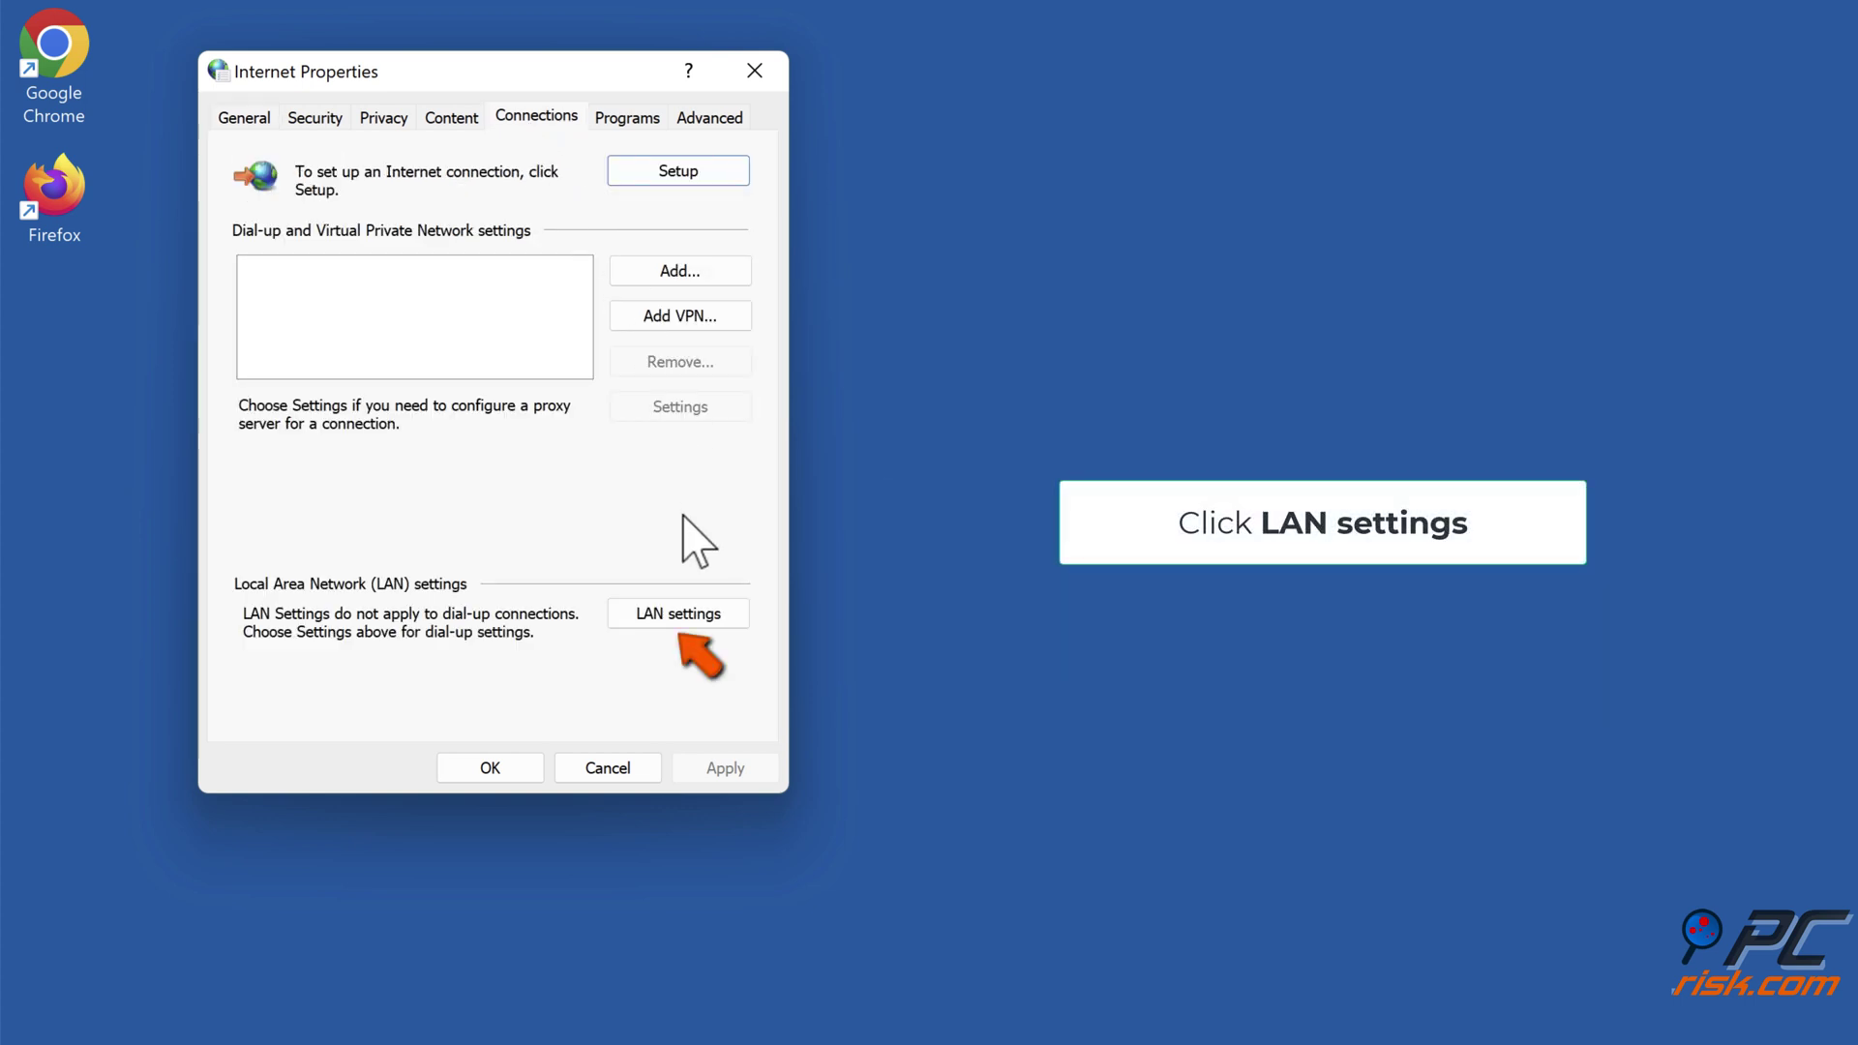
- In LAN settings, disable the LAN proxy server, enable Automatically detect settings, and apply
left_click(677, 613)
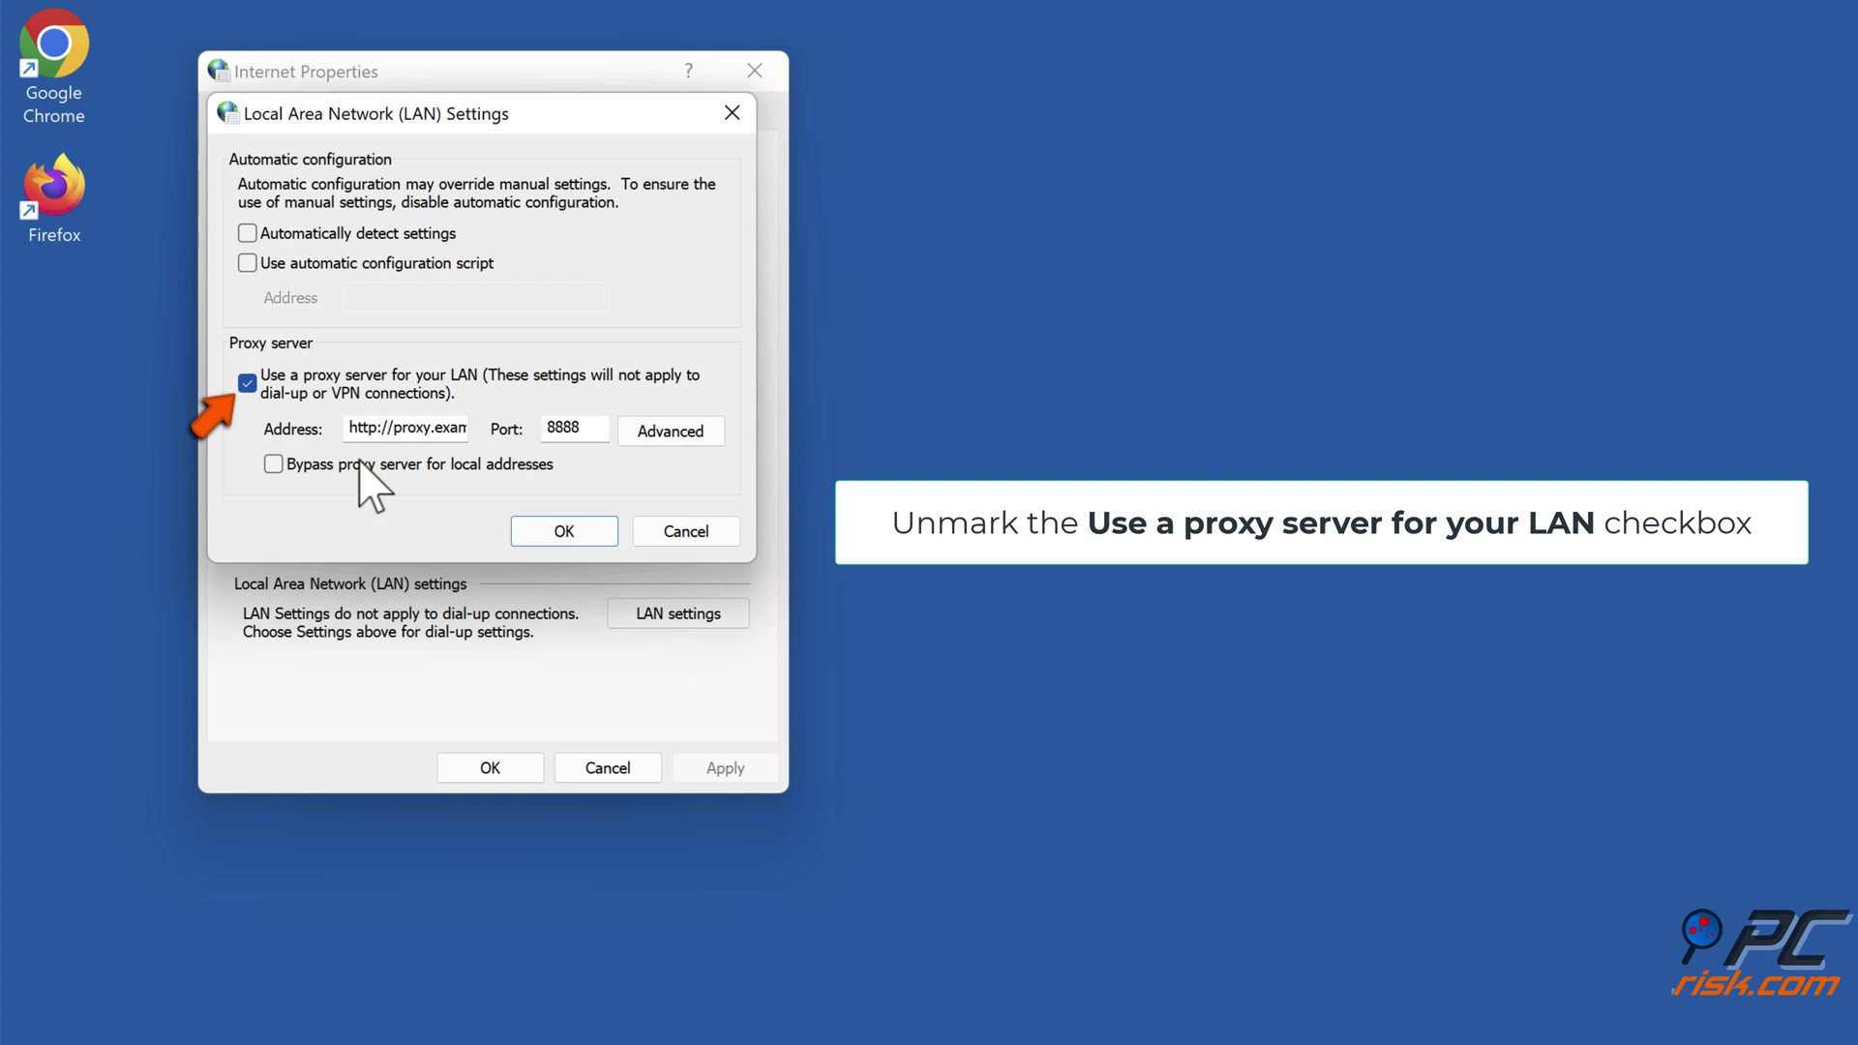
left_click(247, 384)
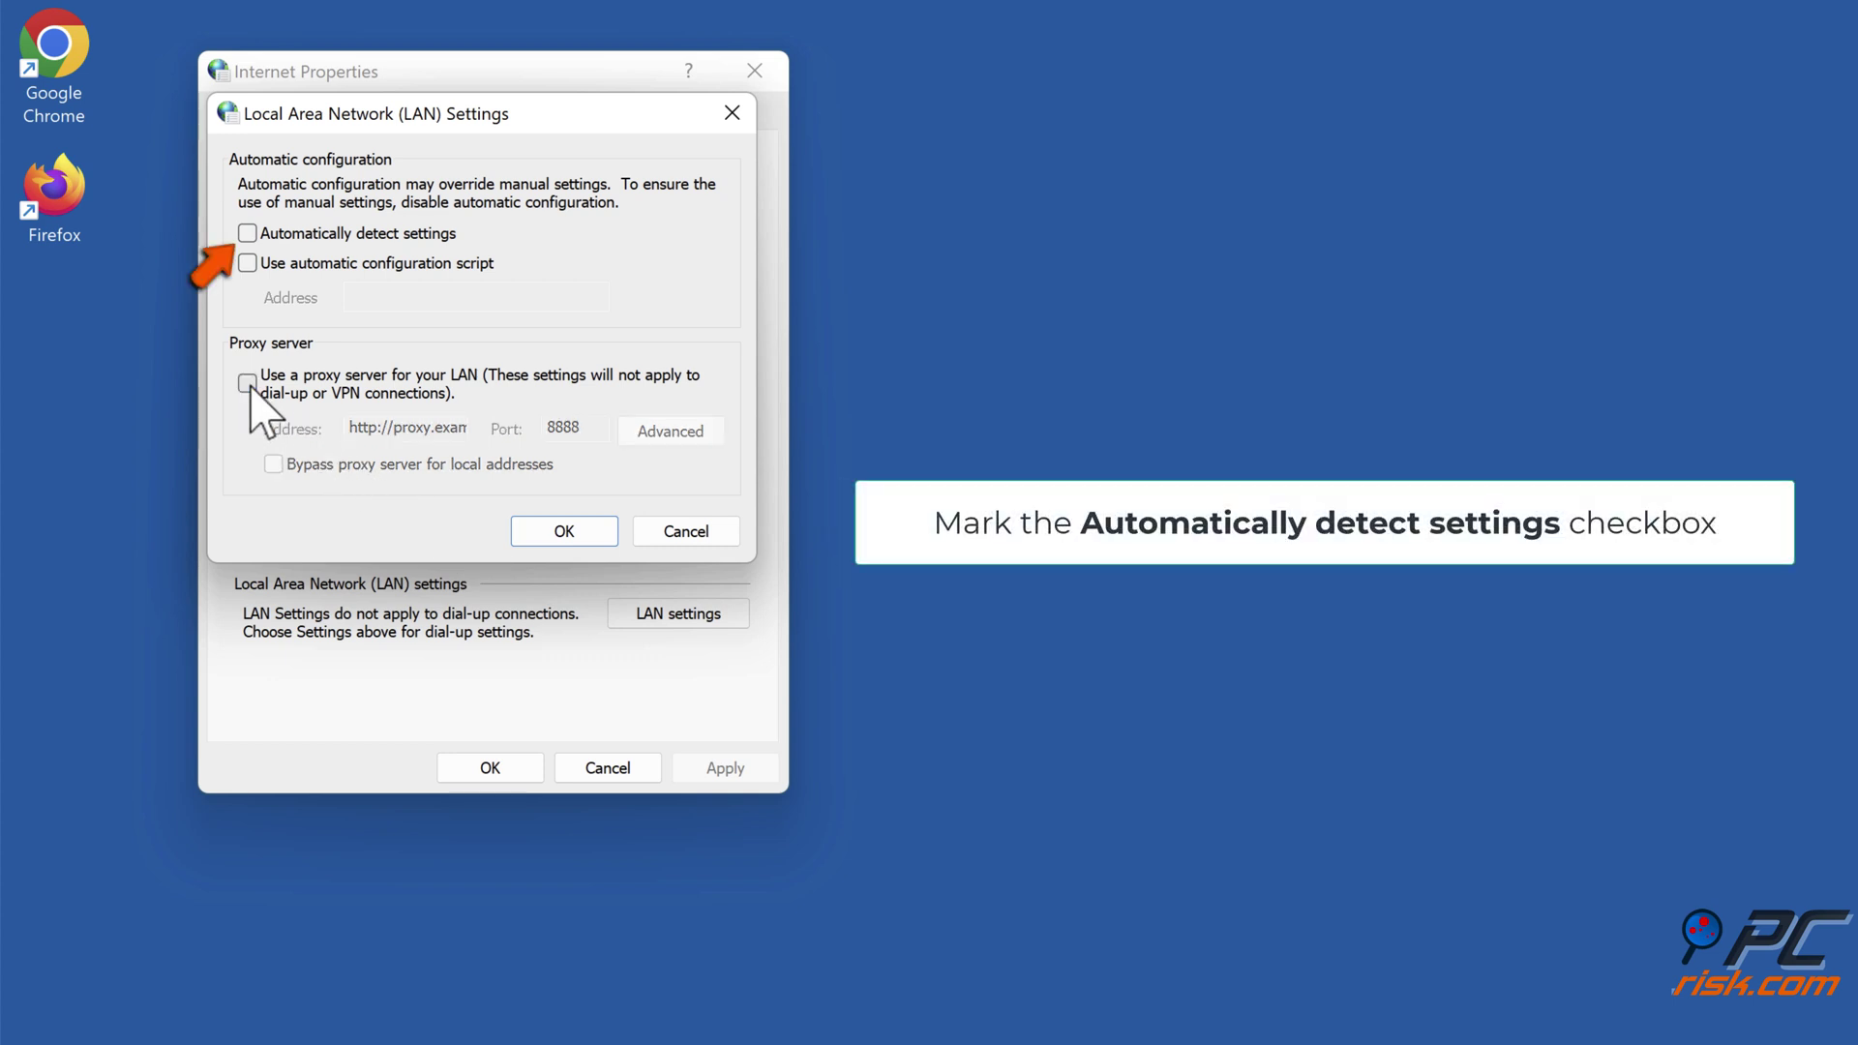
left_click(248, 233)
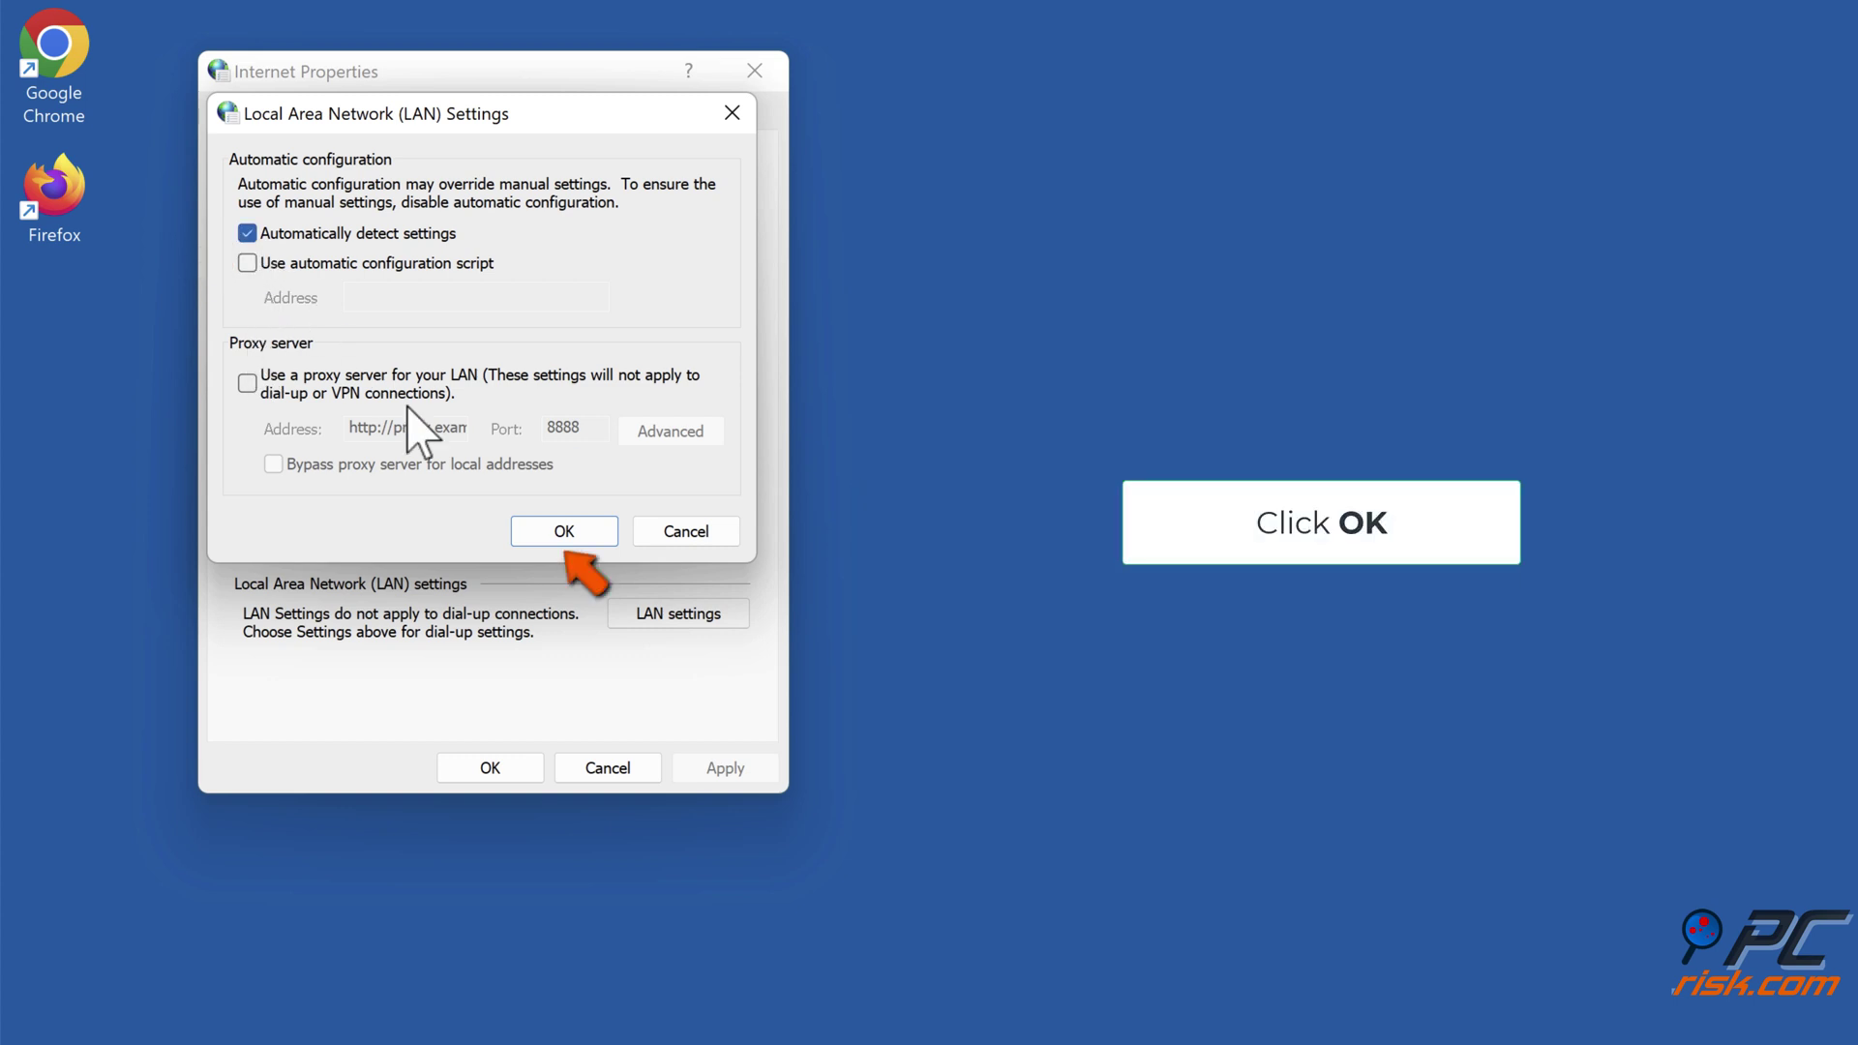
left_click(566, 540)
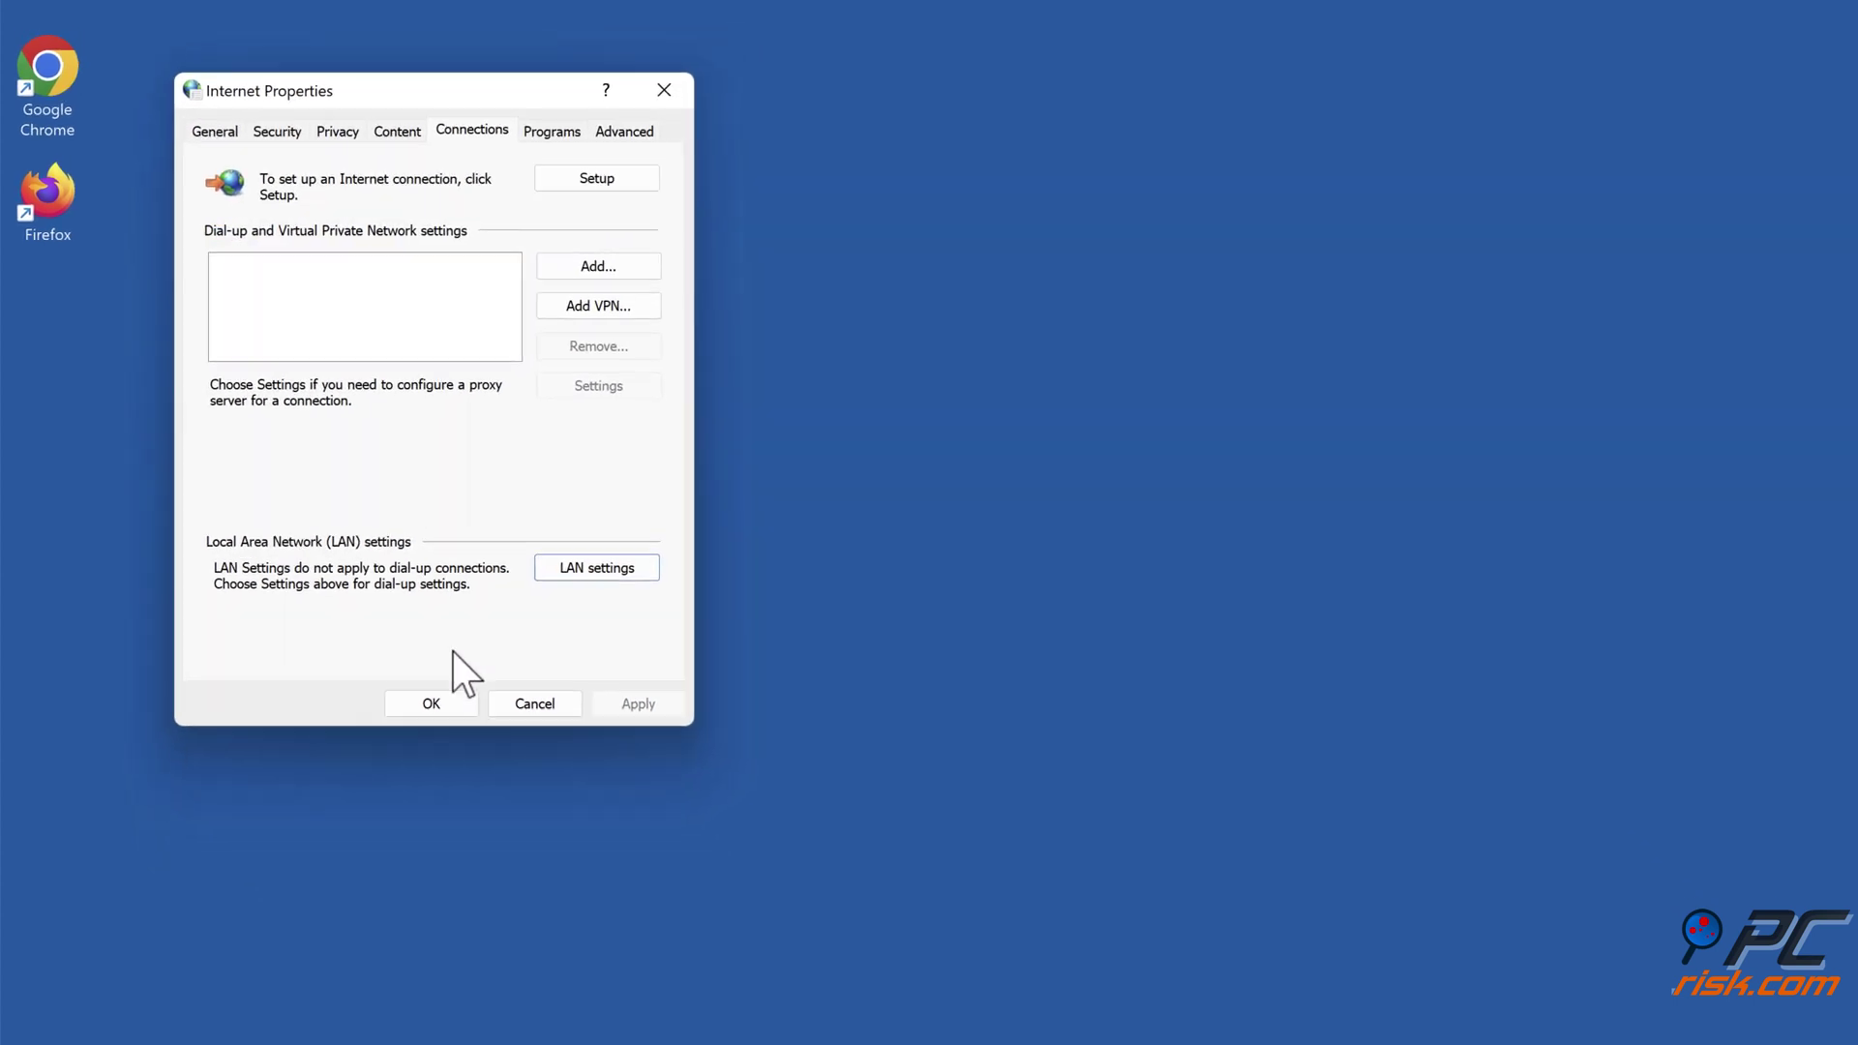
left_click(490, 767)
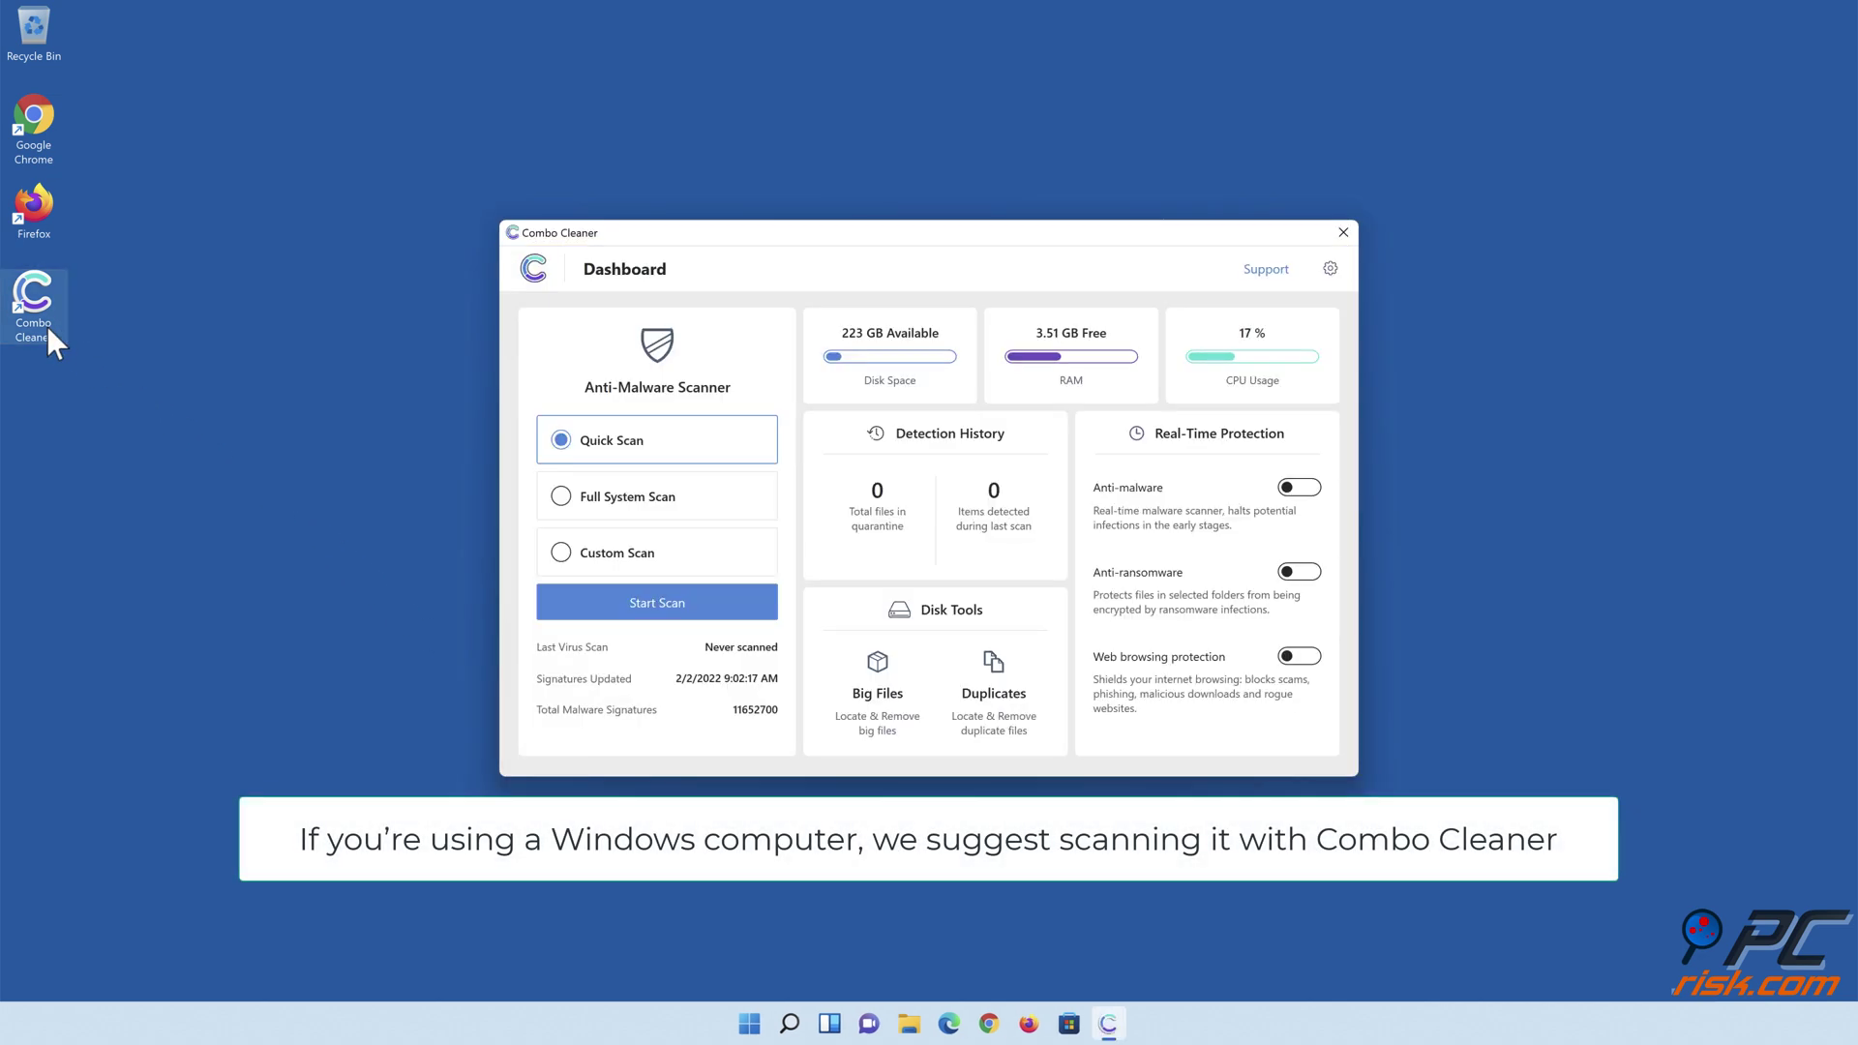
- Run a Combo Cleaner quick scan, quarantine the 323 threats, and switch on anti-ransomware protection
left_click(658, 615)
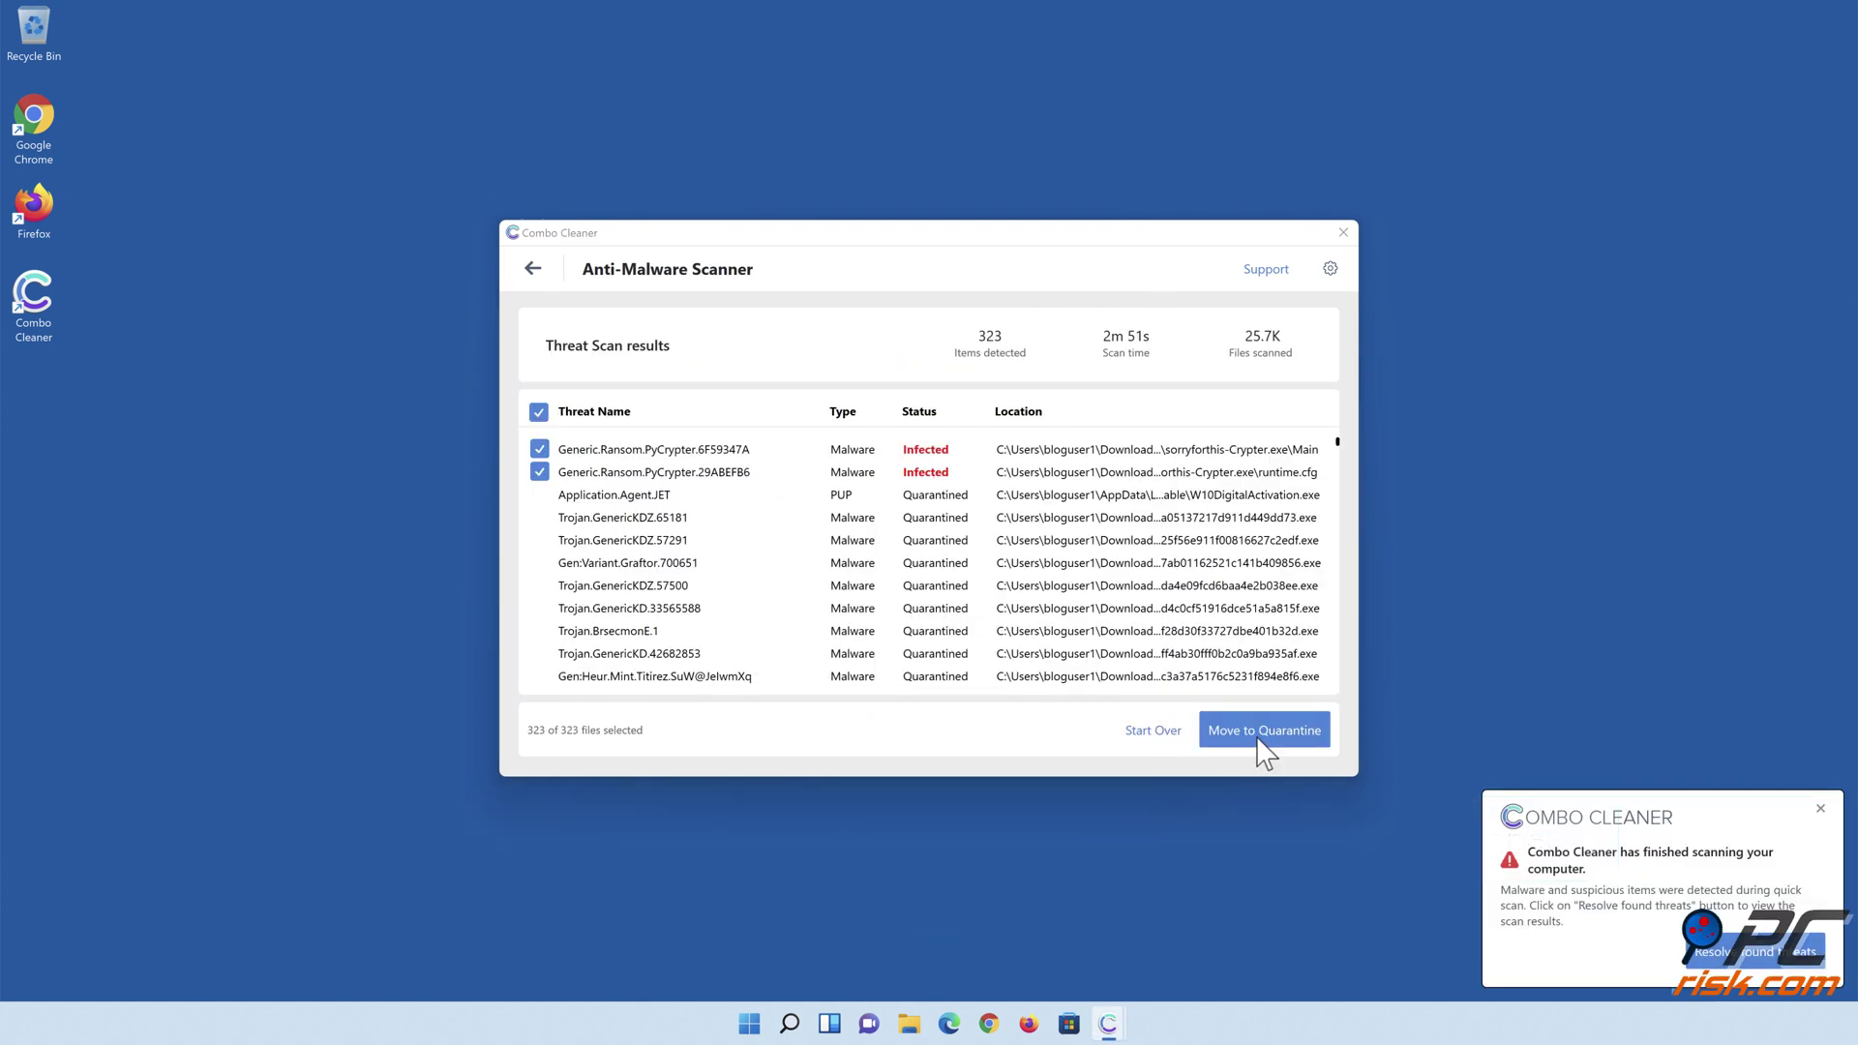
left_click(1260, 745)
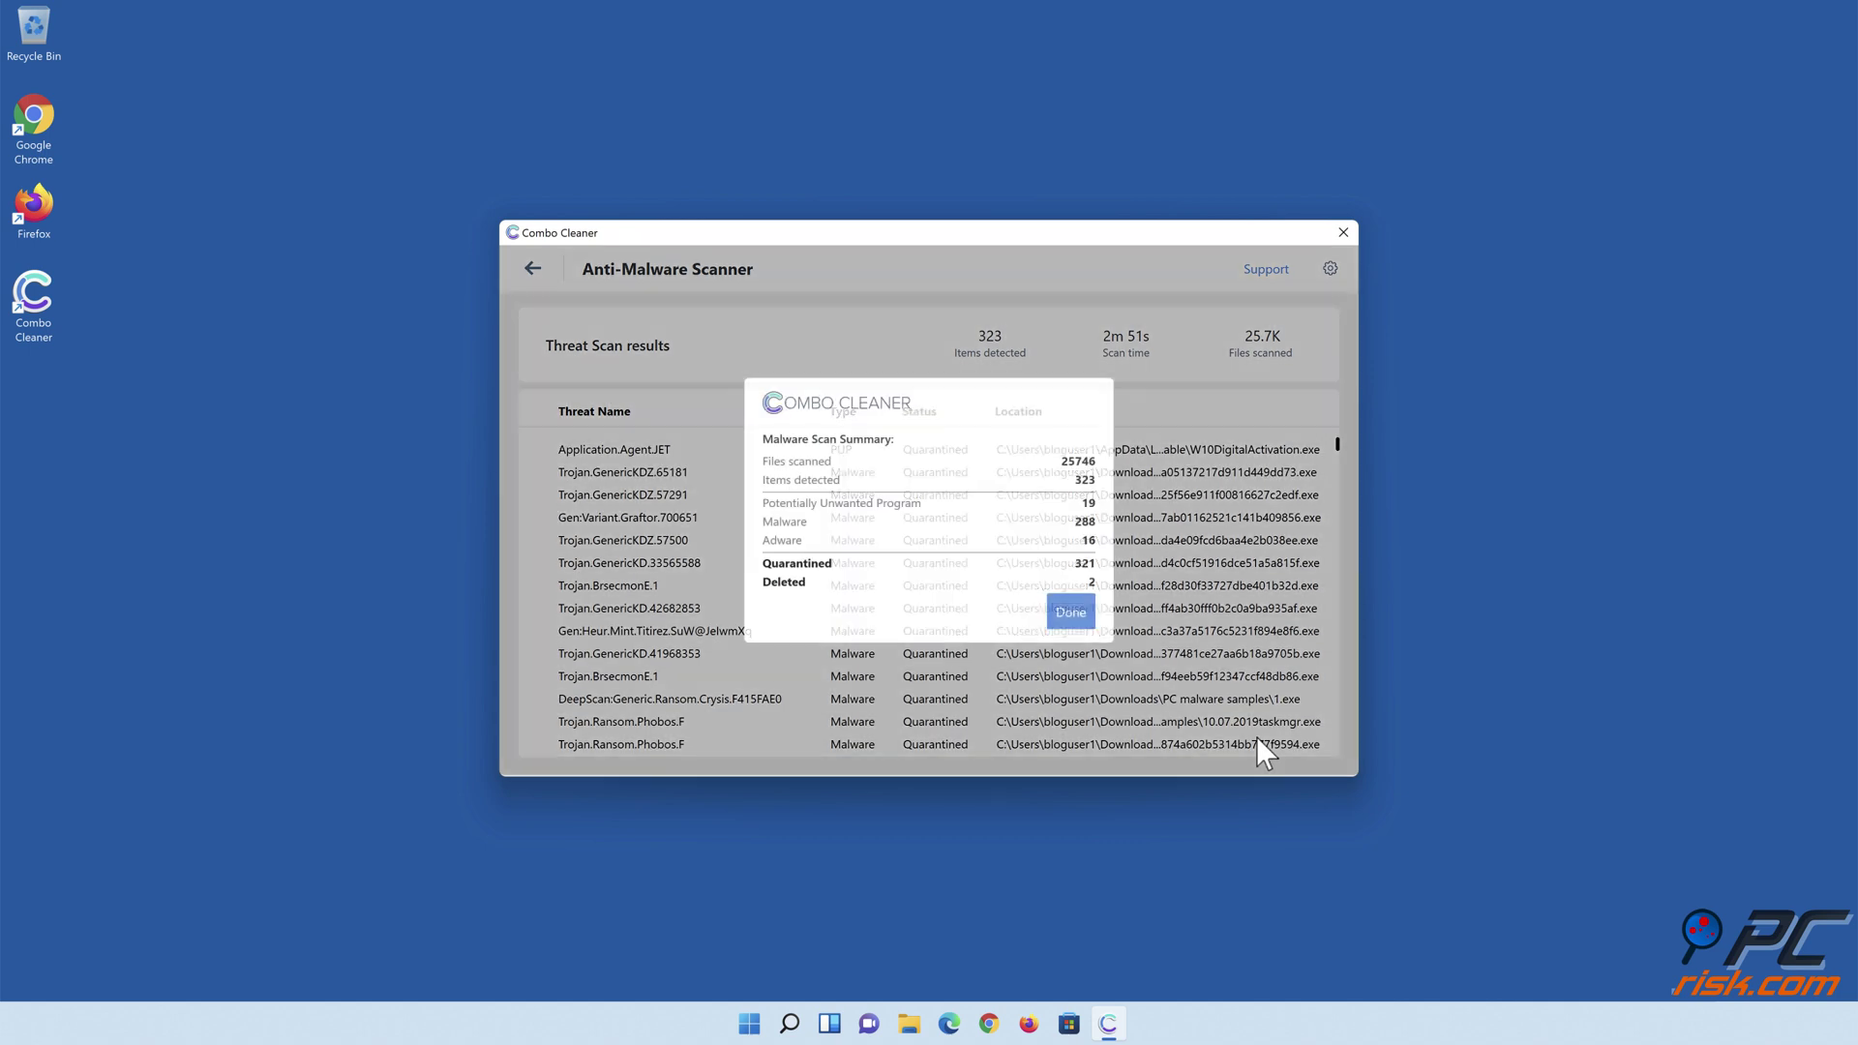
left_click(1070, 619)
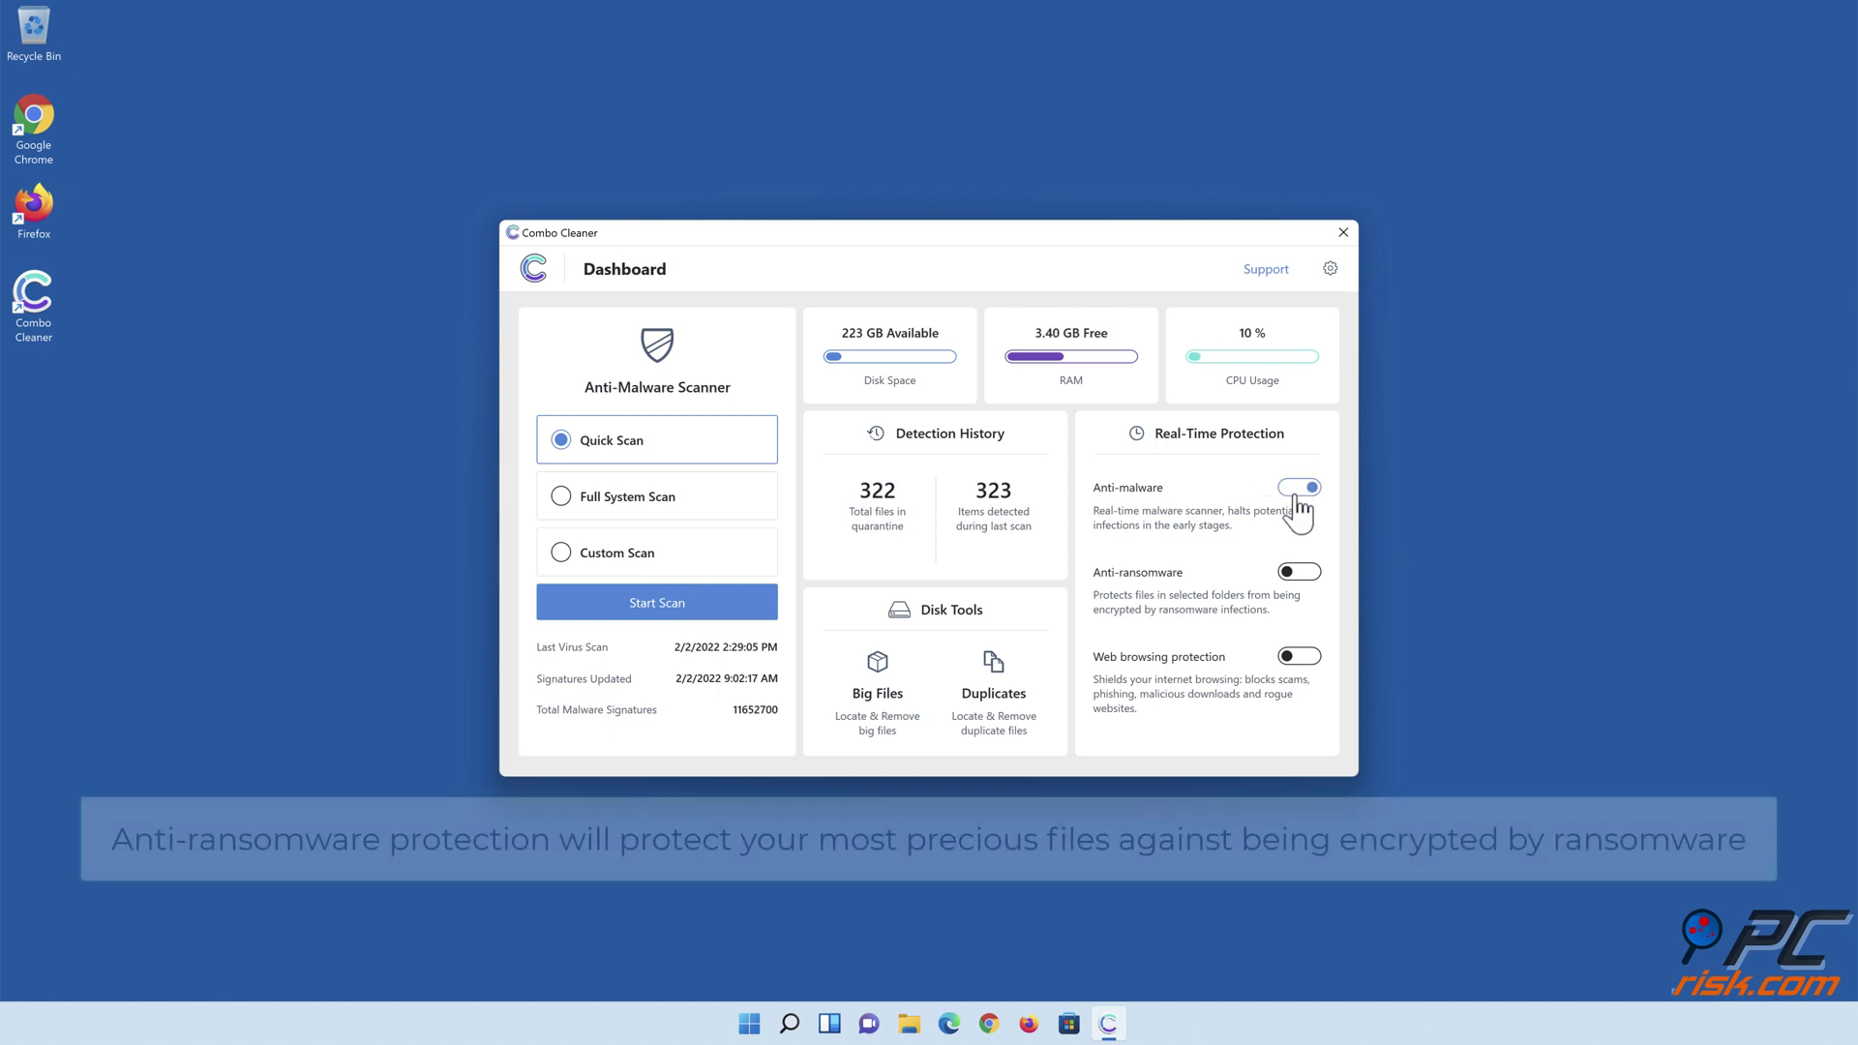
left_click(1300, 573)
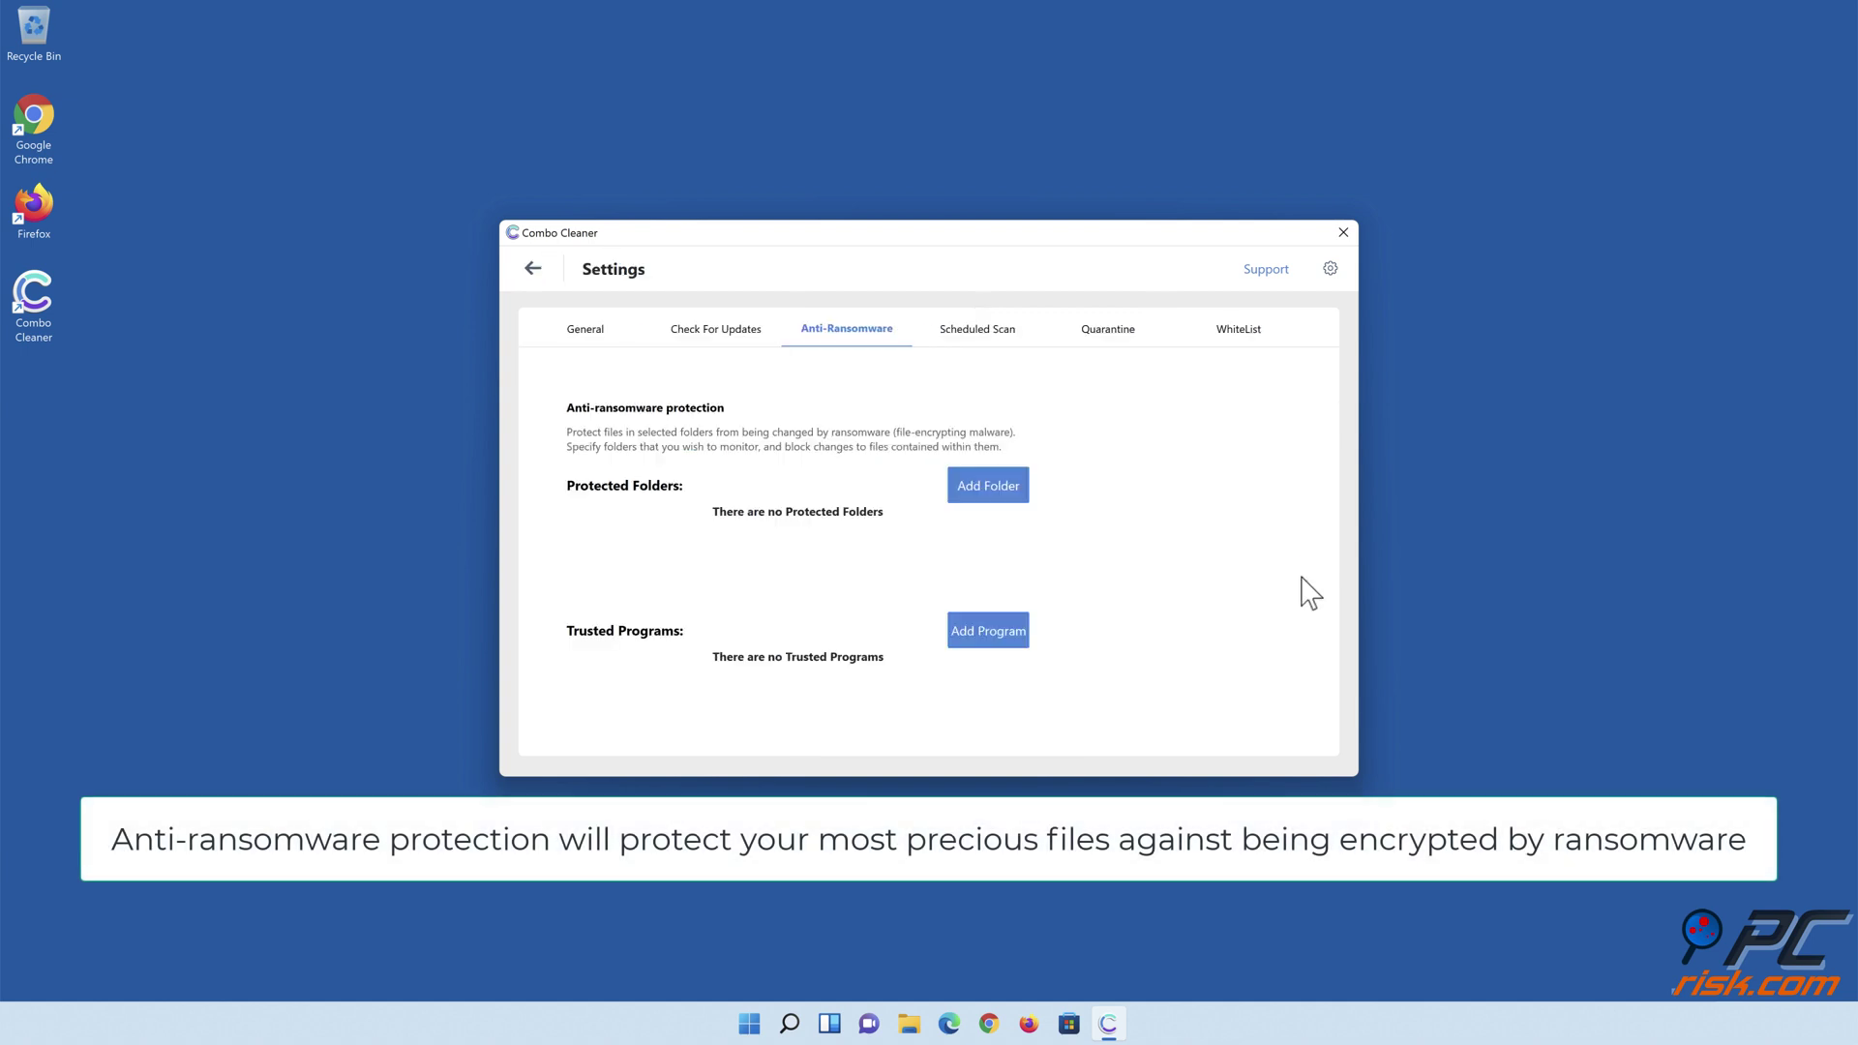
- Add the Documents library folder to the anti-ransomware Protected Folders list, then return to the dashboard
left_click(991, 495)
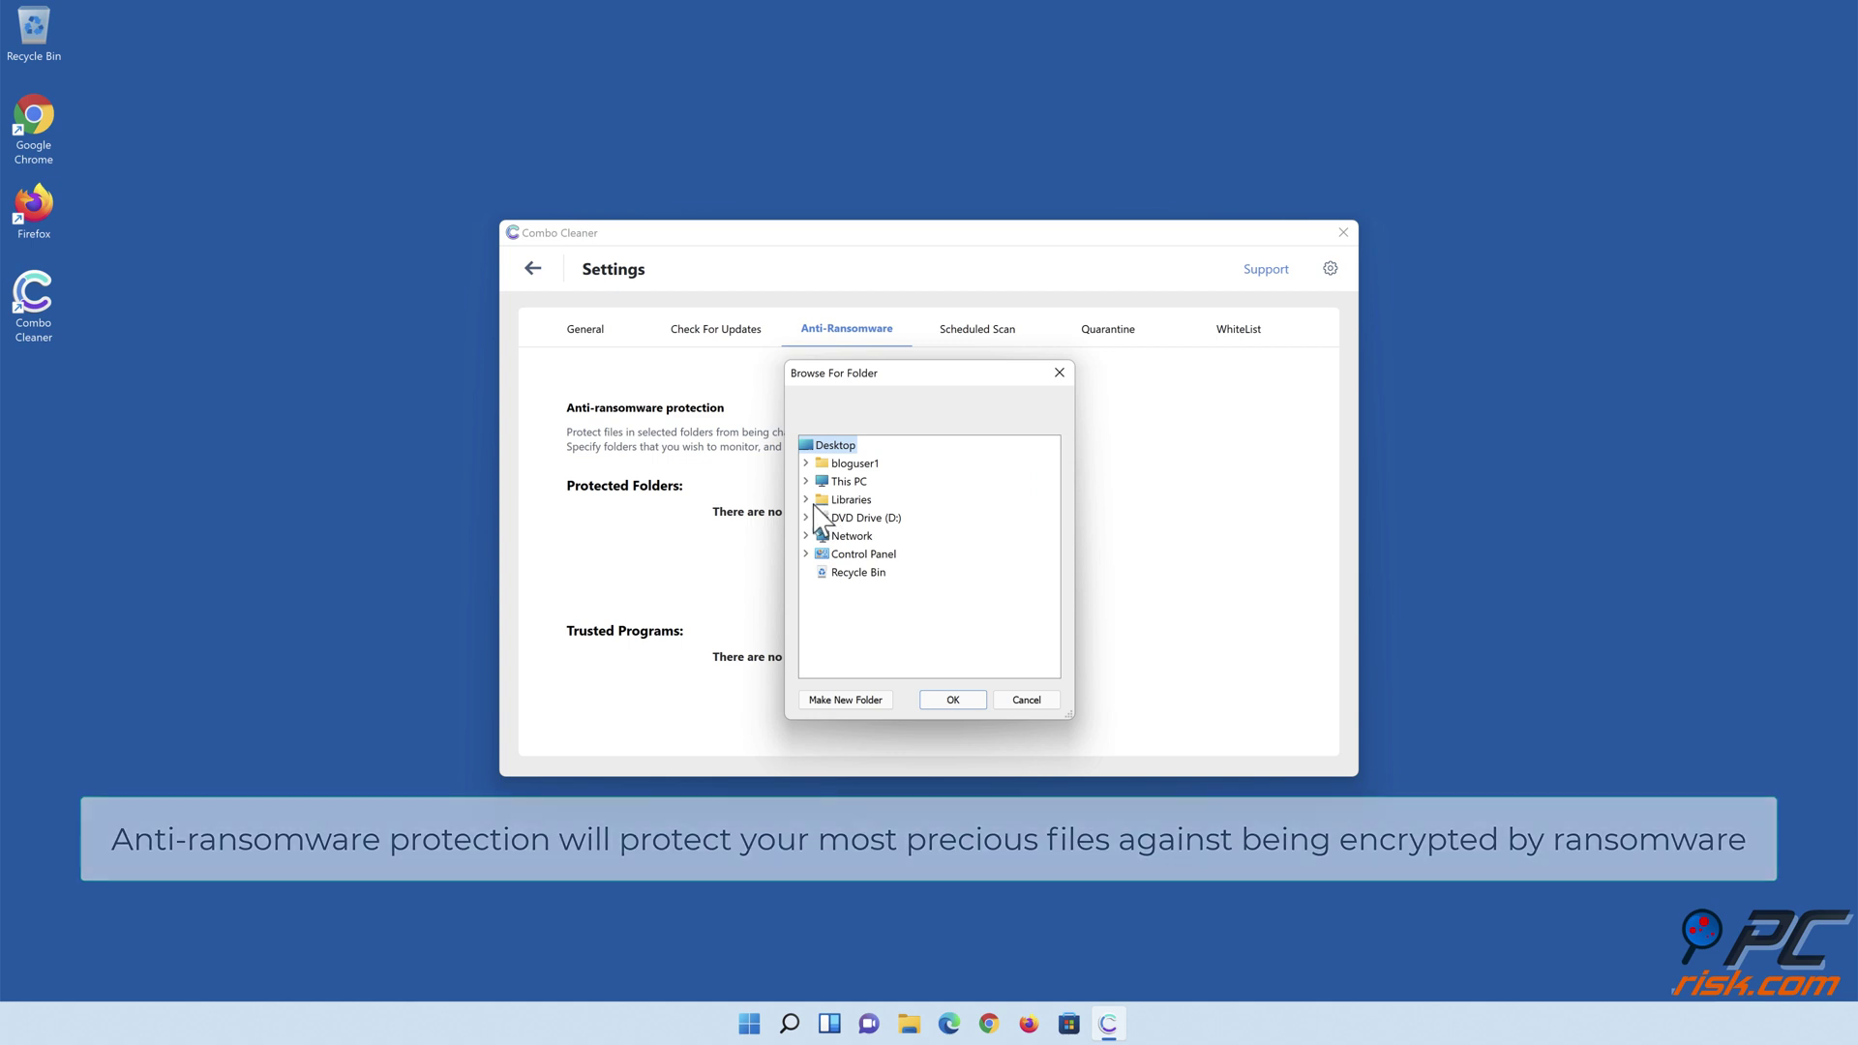
left_click(805, 499)
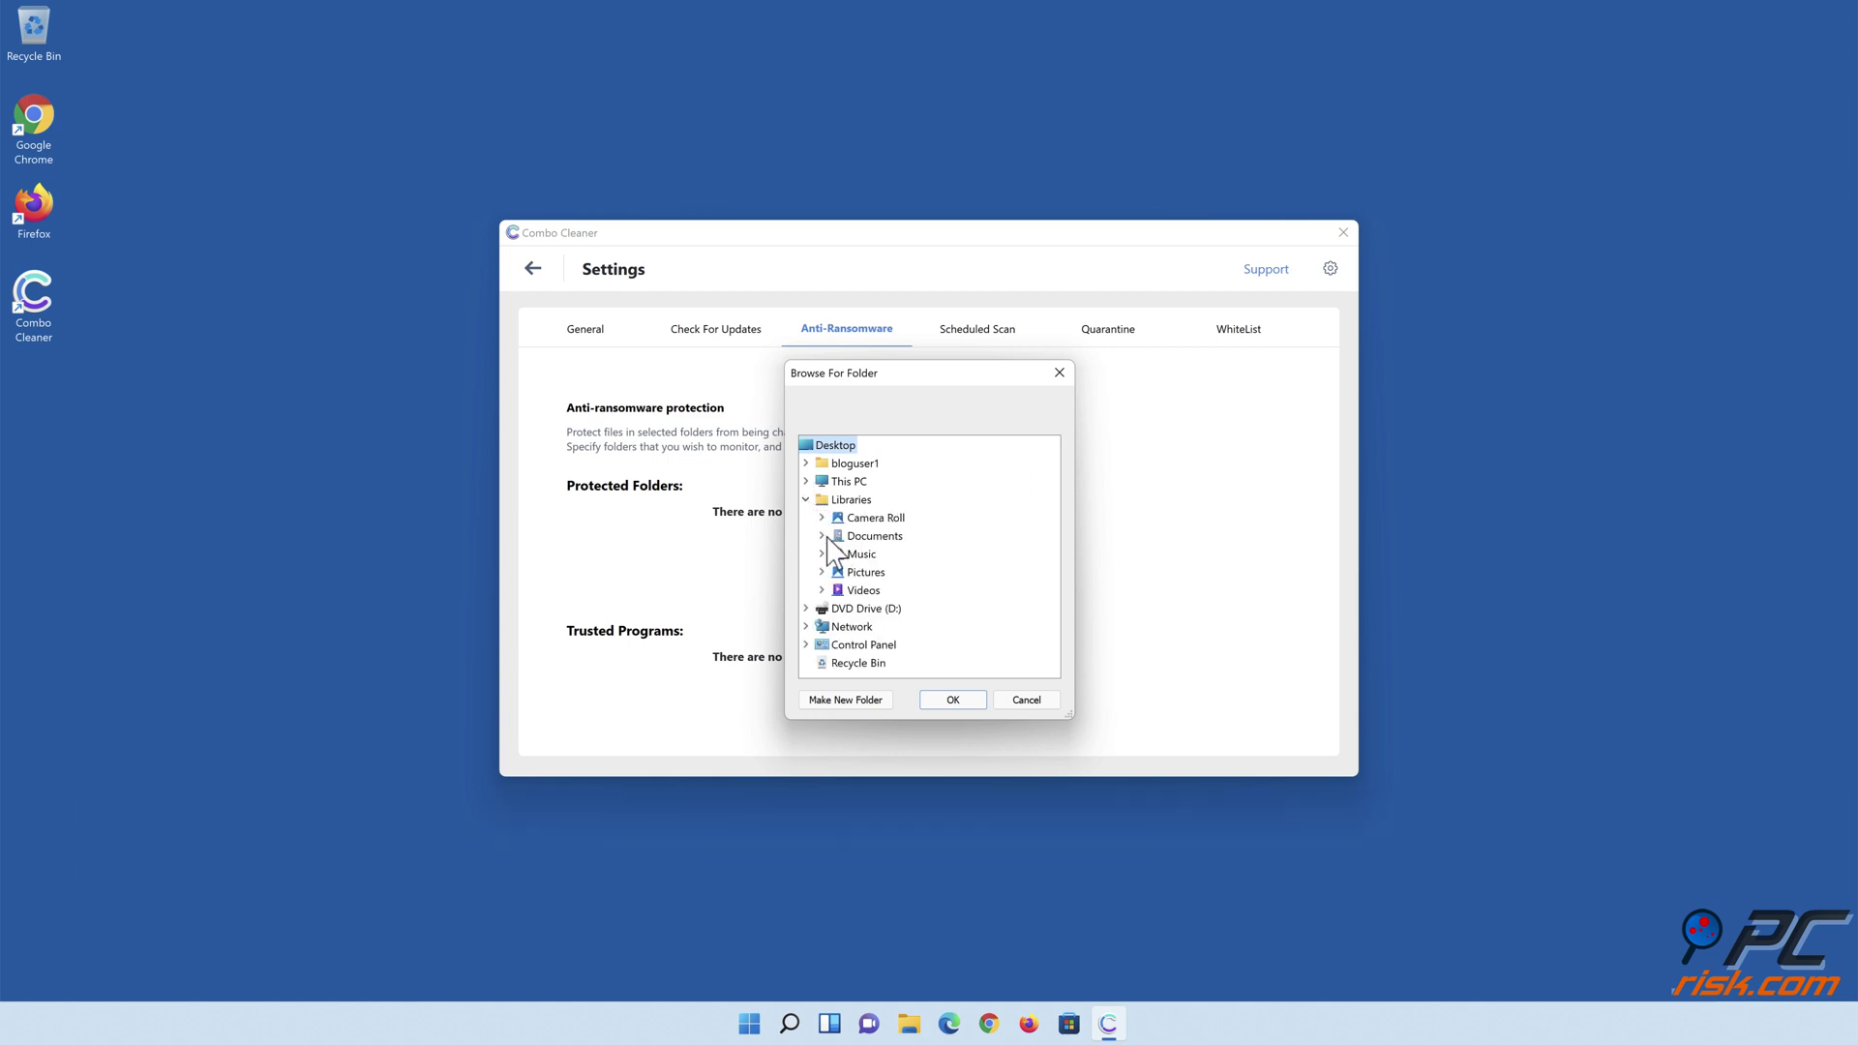
left_click(821, 536)
left_click(875, 553)
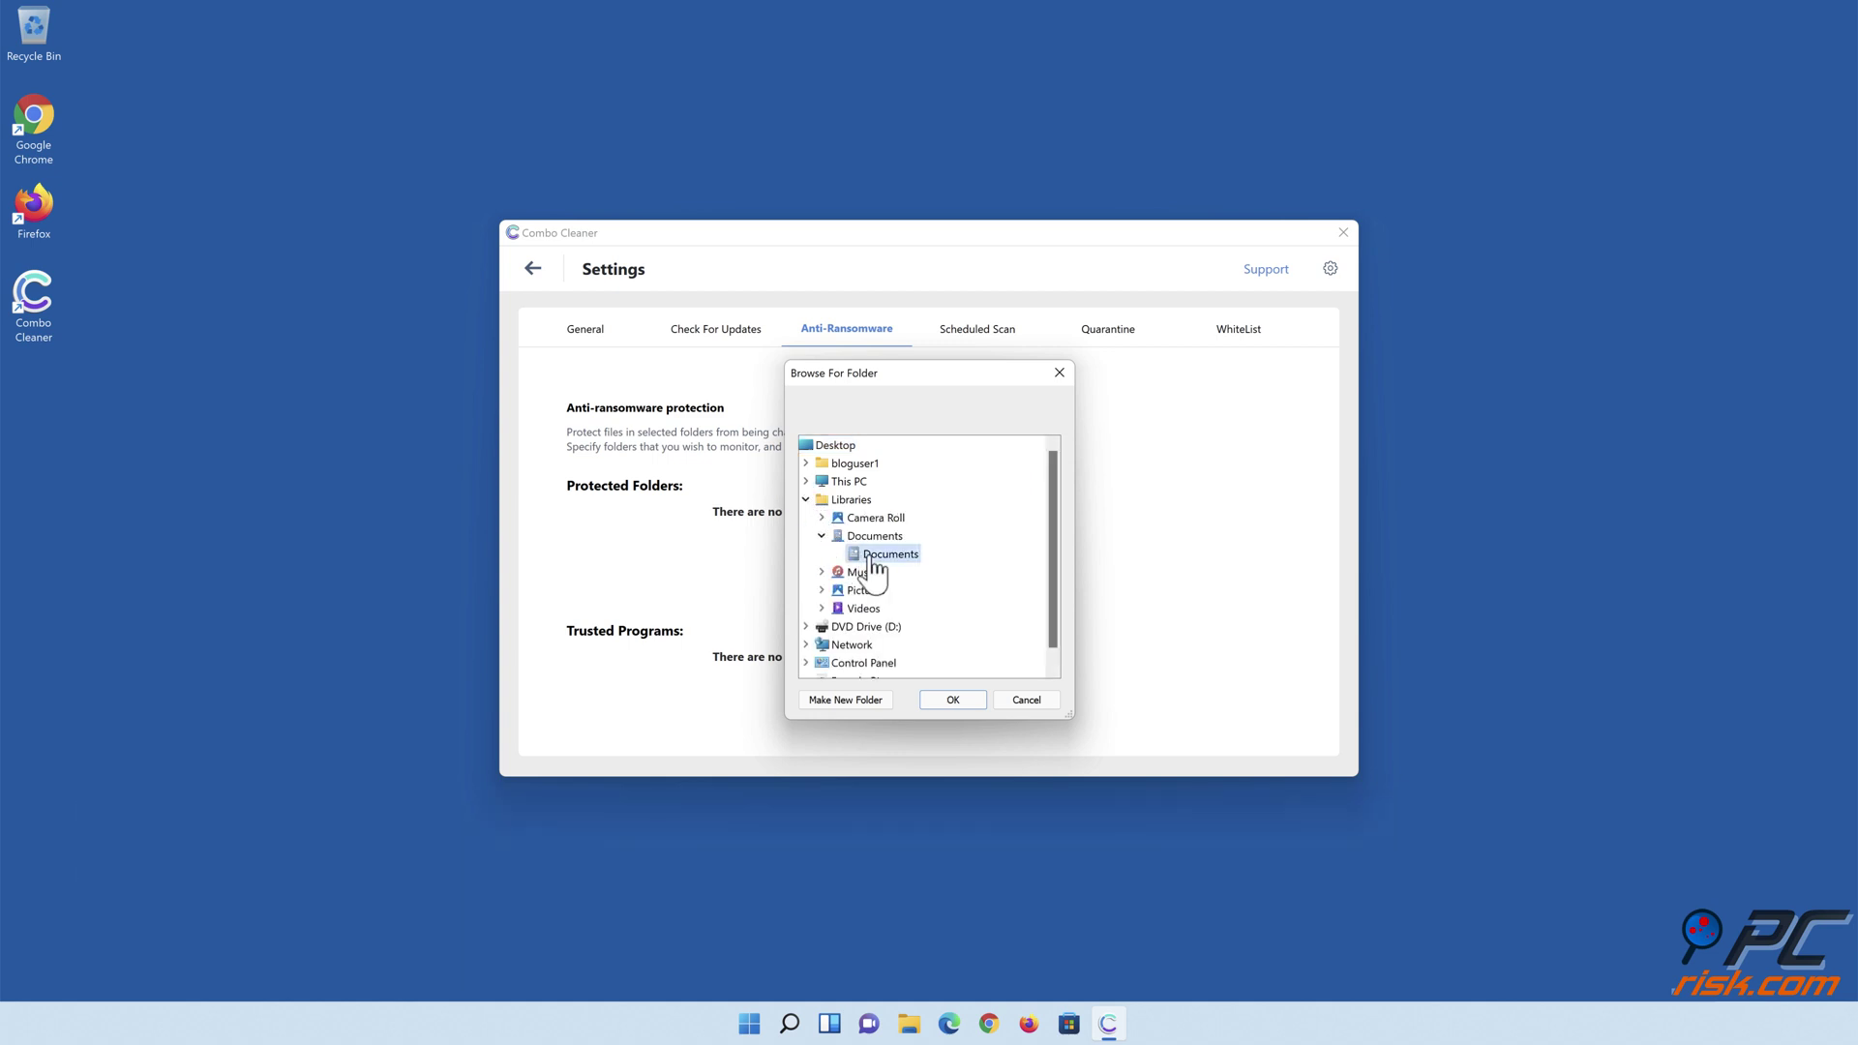
left_click(953, 699)
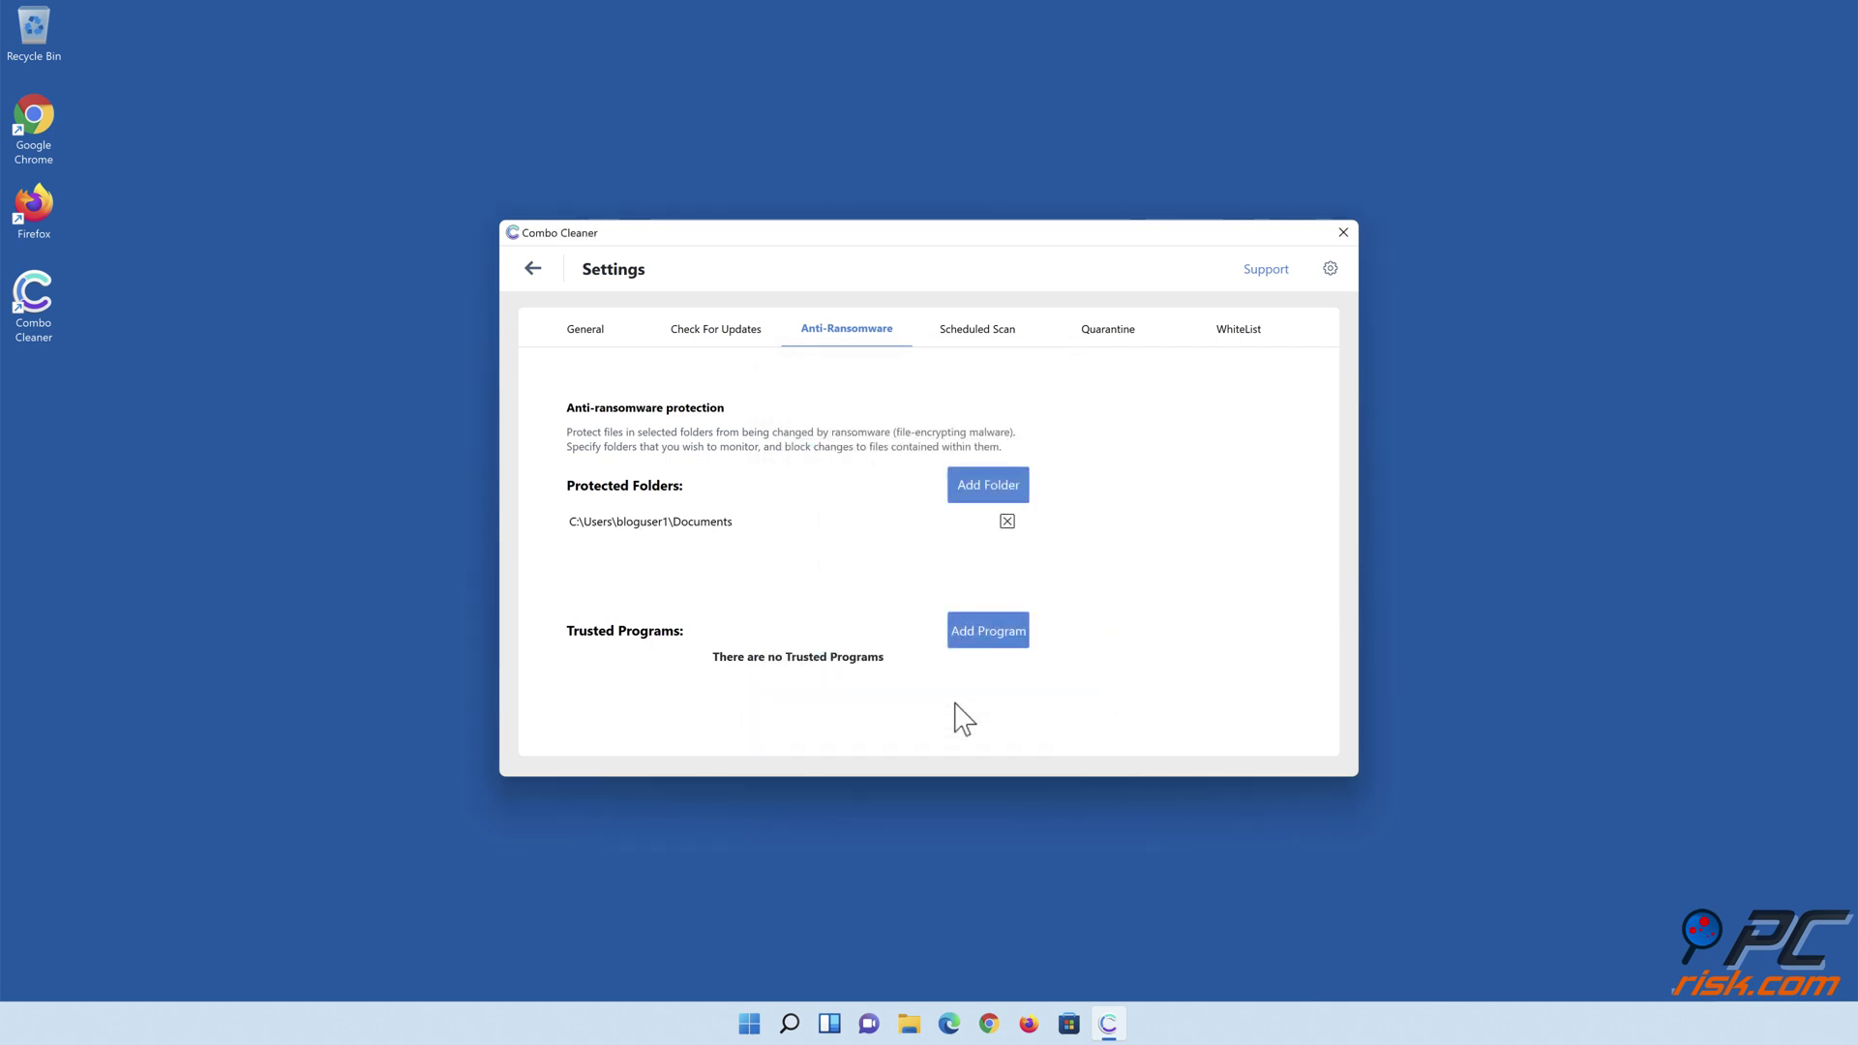
left_click(533, 269)
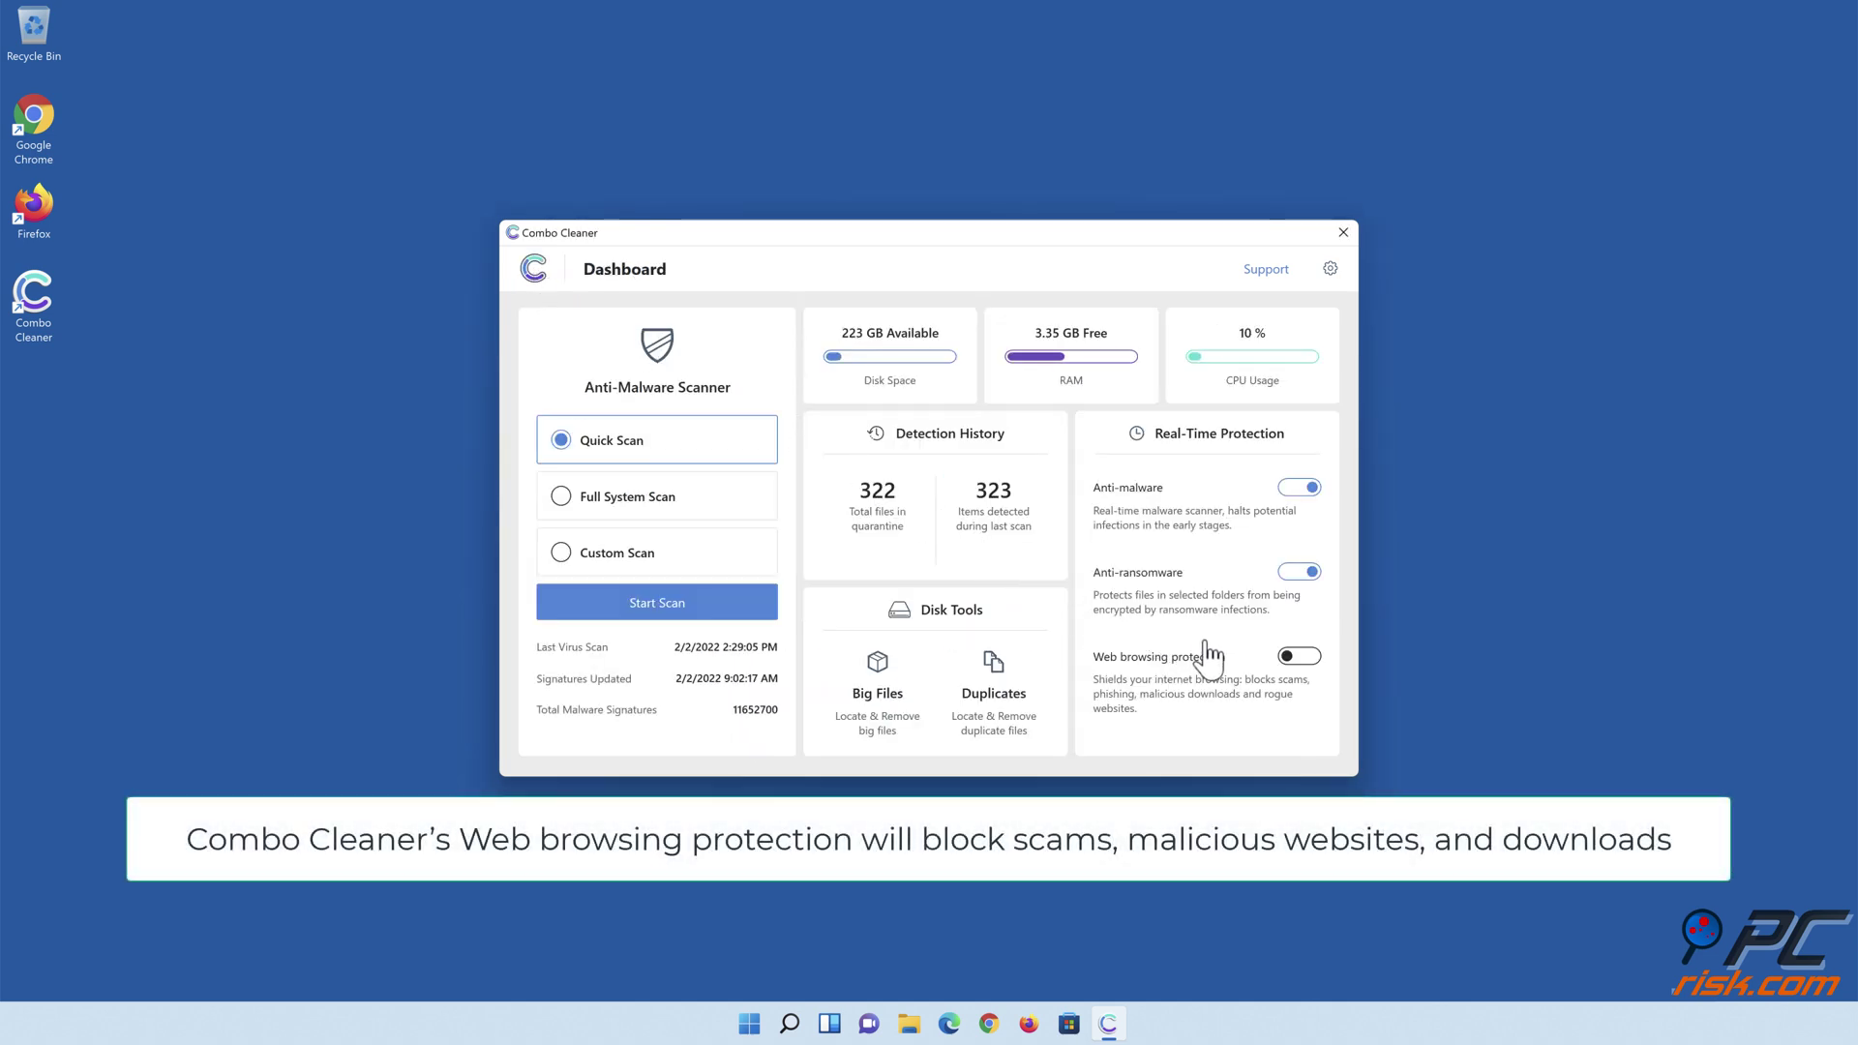